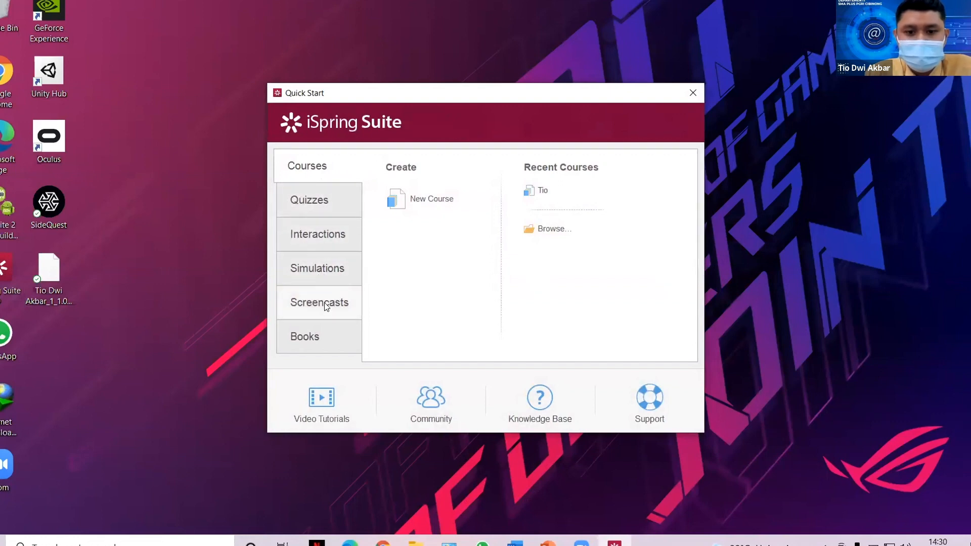
Create a new Graded Quiz from the Quizzes section of Quick Start.
left_click(312, 200)
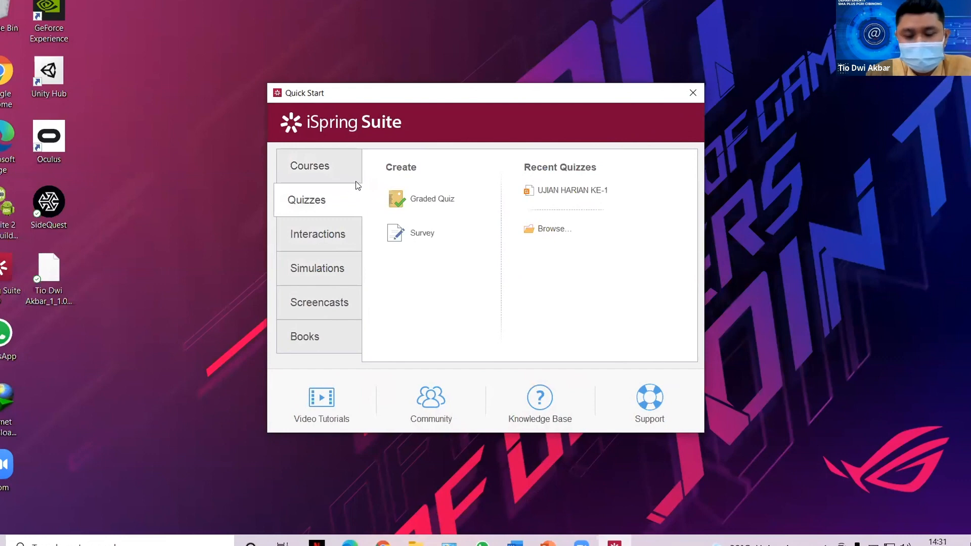
left_click(430, 200)
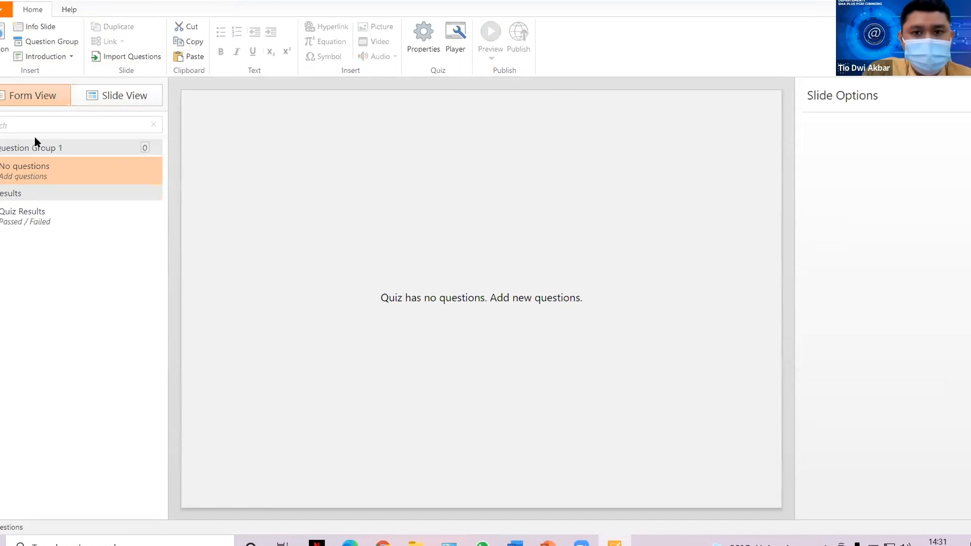
Add a User Info introduction slide titled 'SILAKAN ISI DATA ANDA'.
left_click(56, 56)
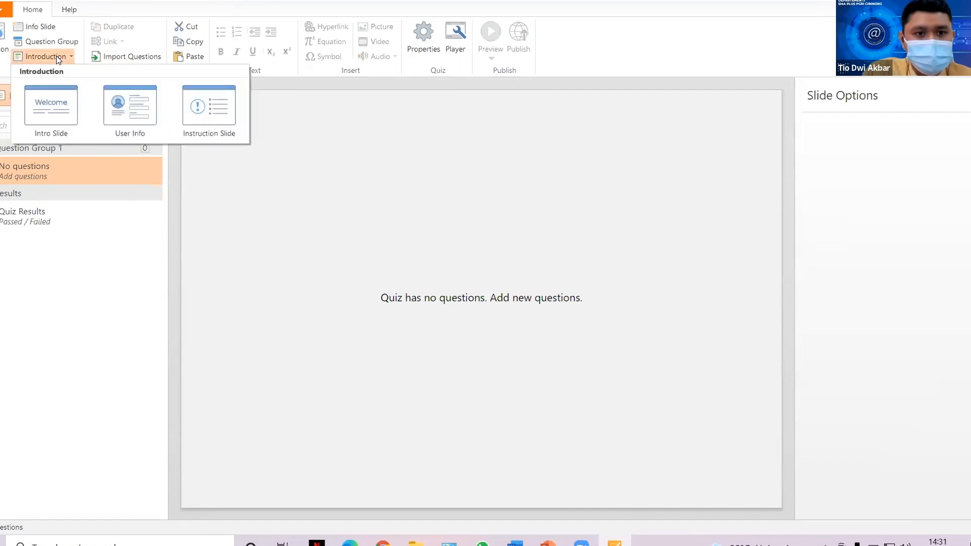
left_click(133, 112)
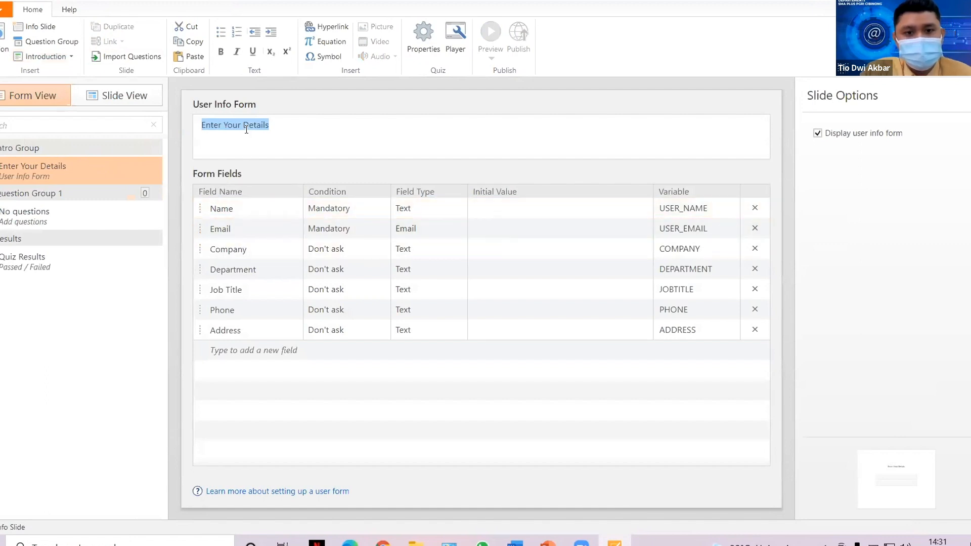
type("SIALAK")
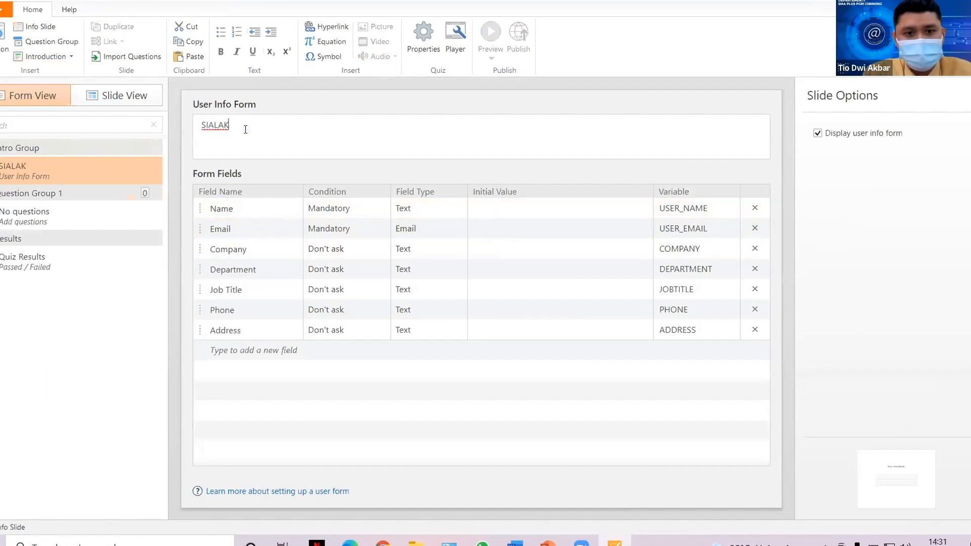
key("BackSpace")
key("BackSpace")
key("BackSpace")
key("BackSpace")
type("LAKA")
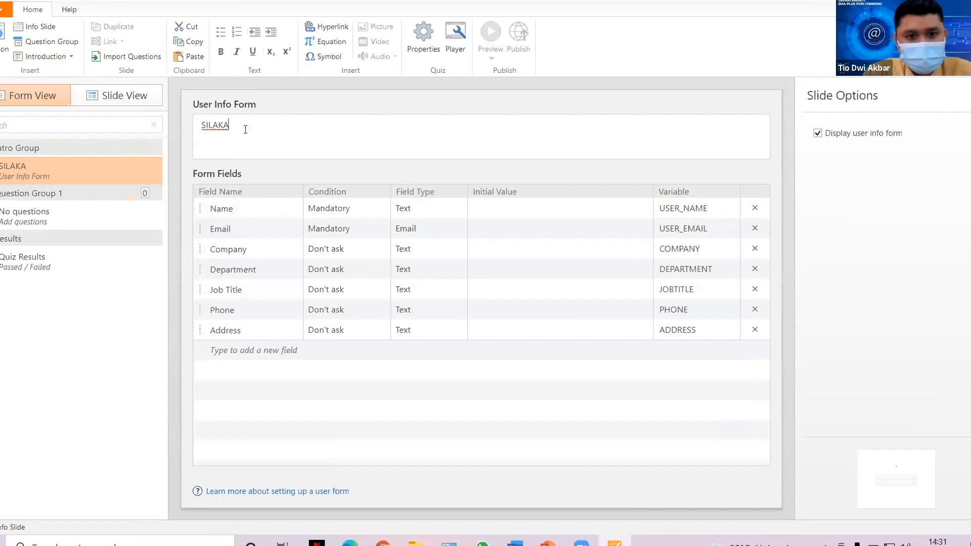
type("N ISI DATA ")
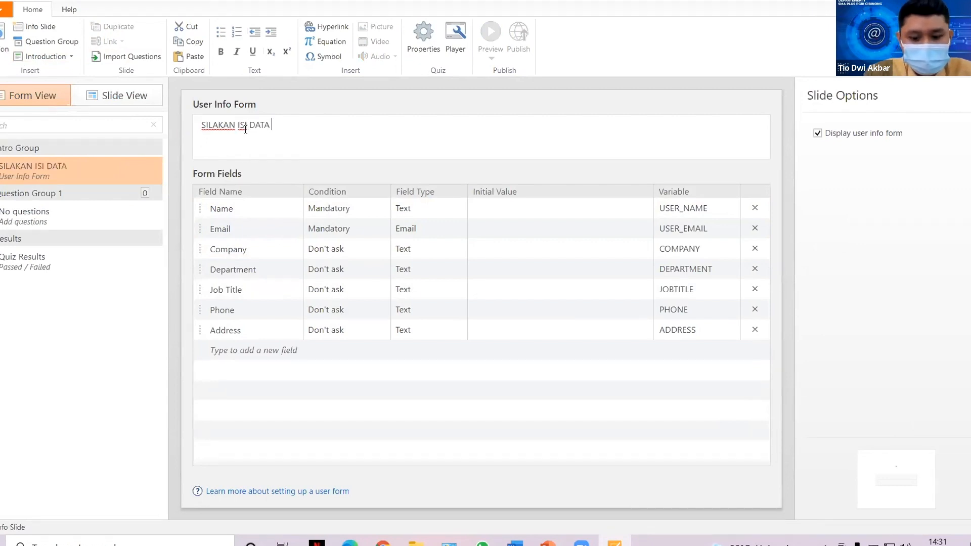
type("ANDA")
left_click(237, 211)
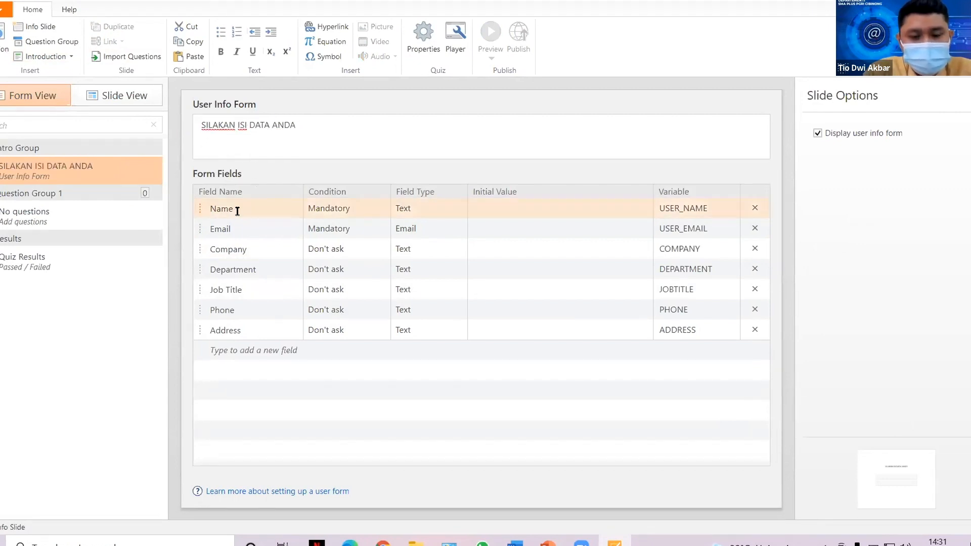
Rename the form fields to NAMA, EMAIL and KELAS, and make KELAS mandatory.
left_click(237, 211)
double_click(240, 209)
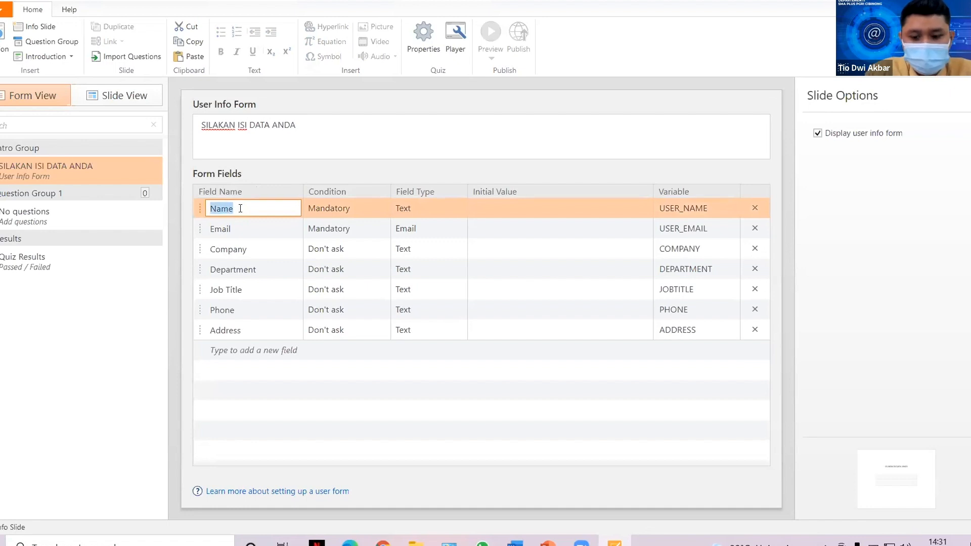
type("NAMA")
double_click(251, 230)
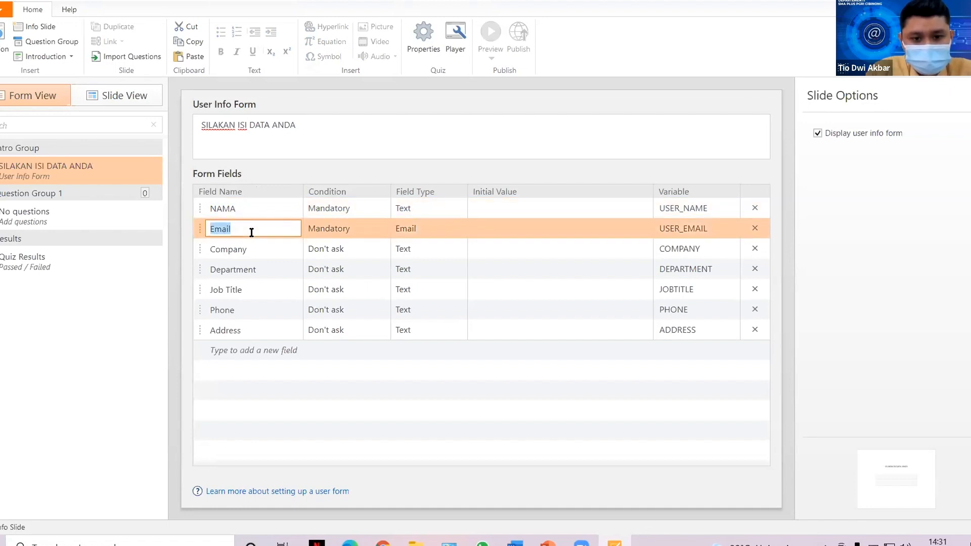
type("EMAIL")
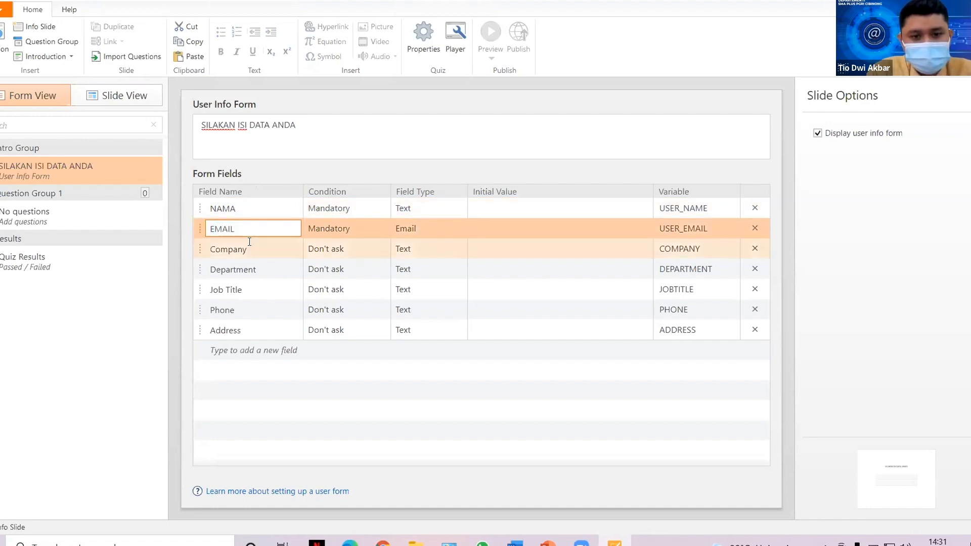
double_click(250, 242)
type("KELAS")
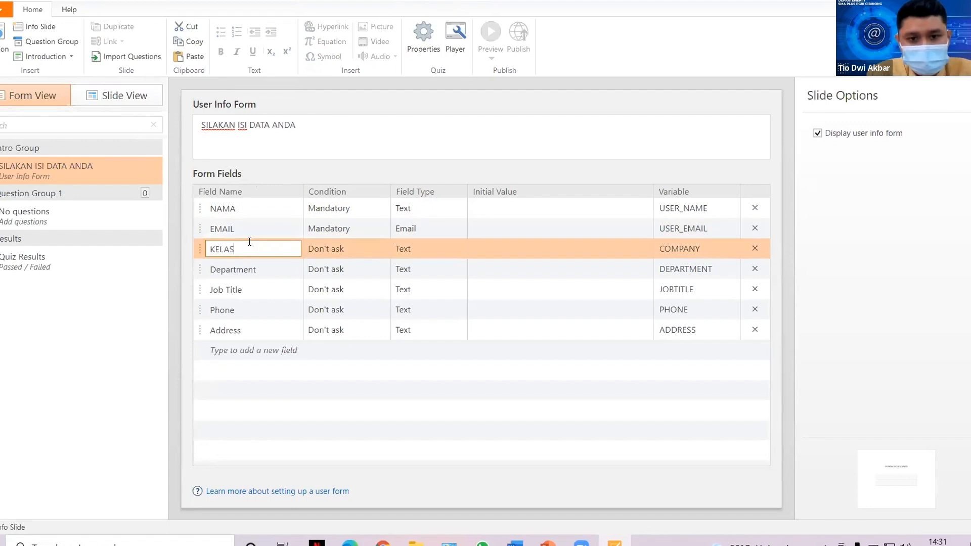
left_click(382, 249)
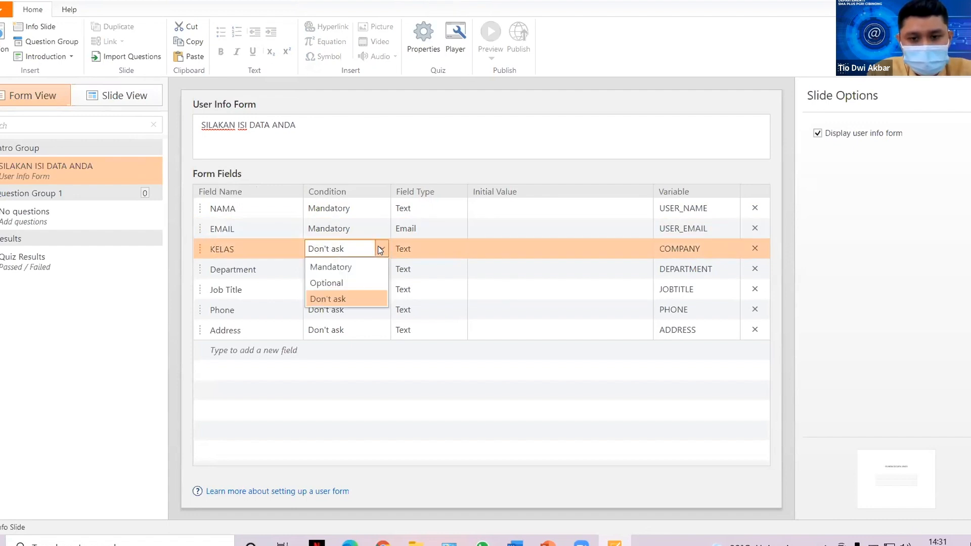
left_click(332, 266)
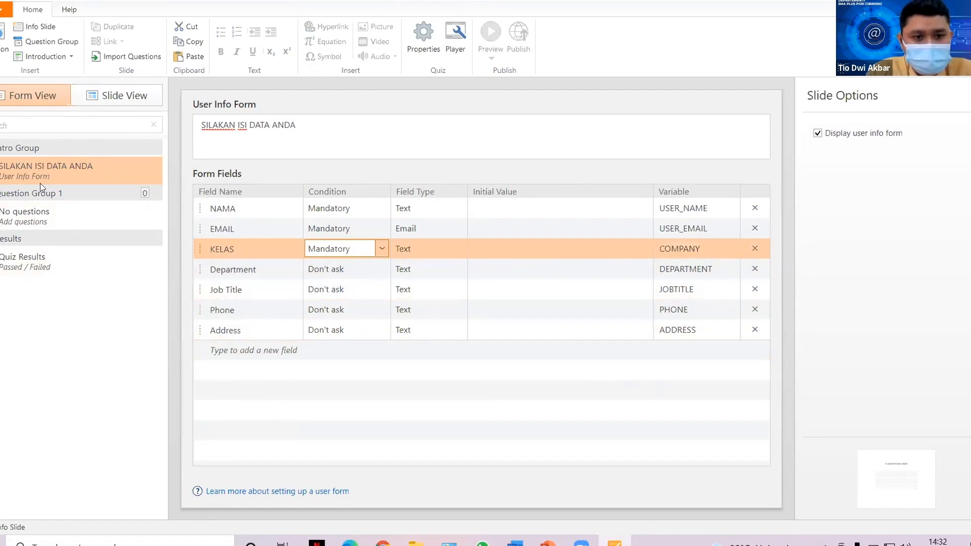
left_click(37, 218)
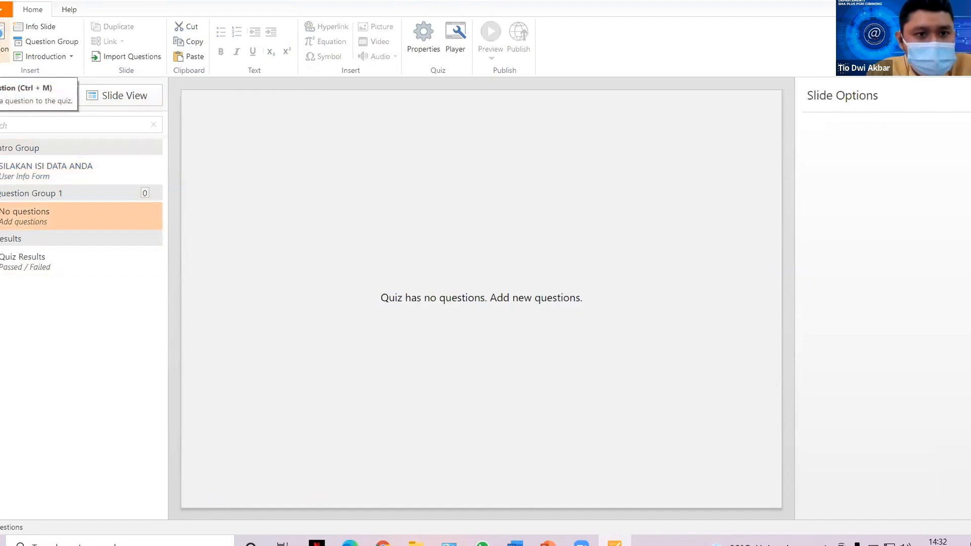
Add a multiple-choice question reading '1+1 ='.
left_click(5, 49)
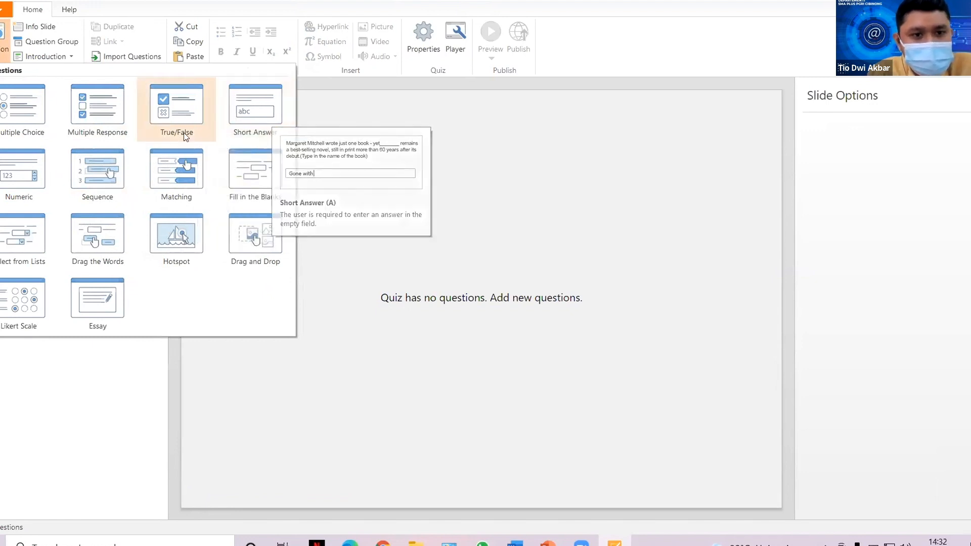
left_click(22, 120)
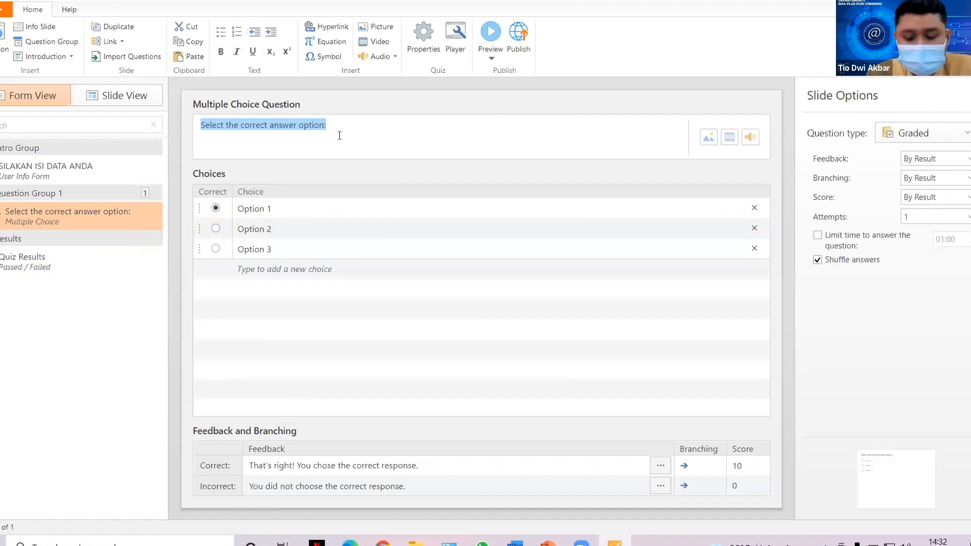
type("1=")
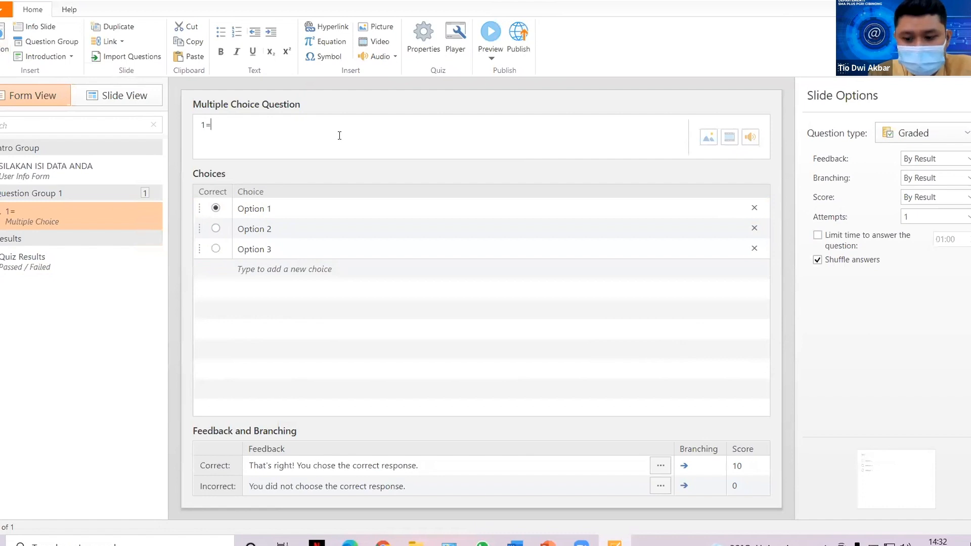
key("BackSpace")
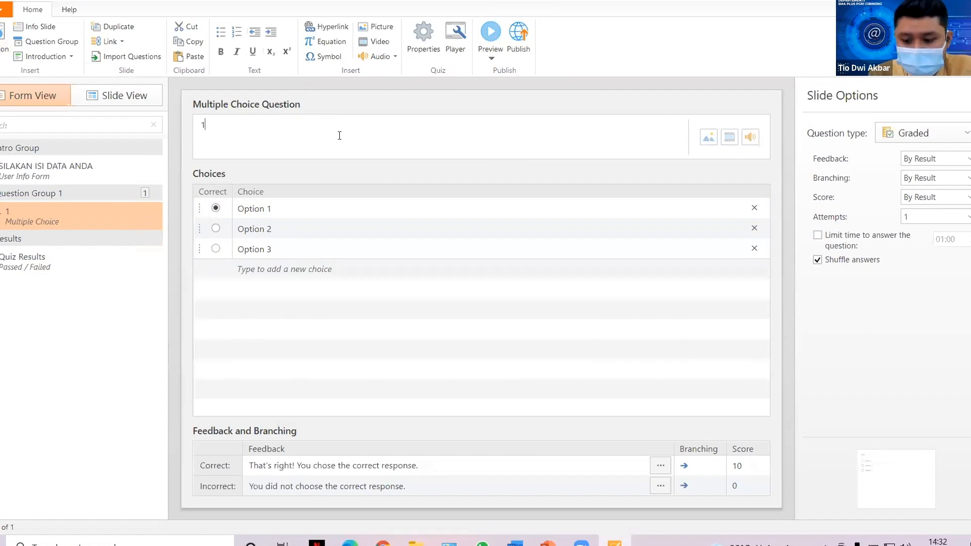
type("+1 =")
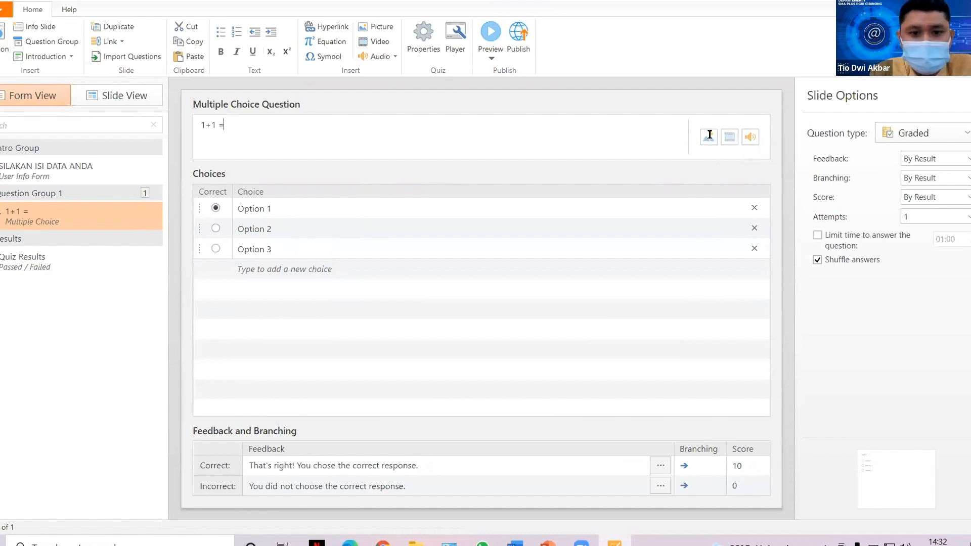
Enter answer choices 2, 3, 4, 5 and 6, with 2 as the correct answer.
left_click(271, 207)
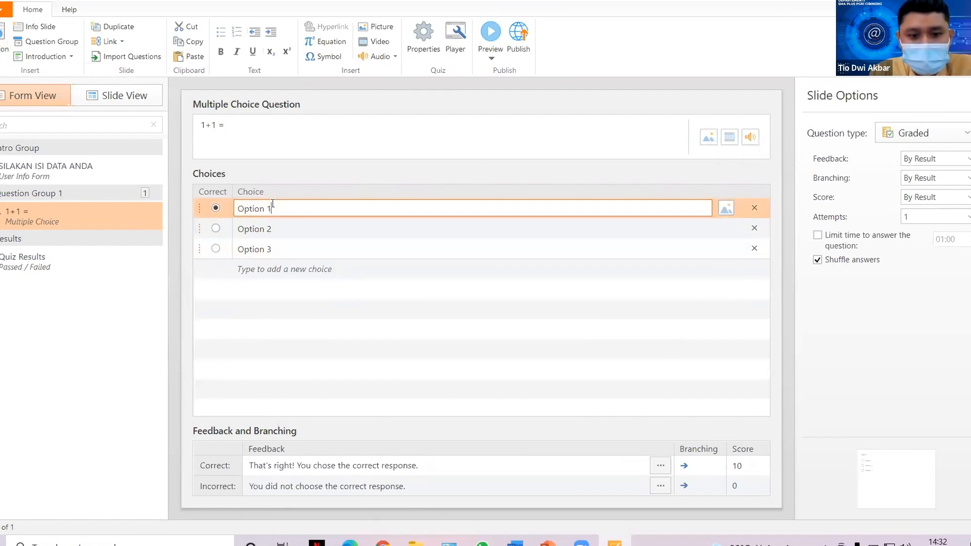
left_click_drag(294, 212, 235, 209)
type("2")
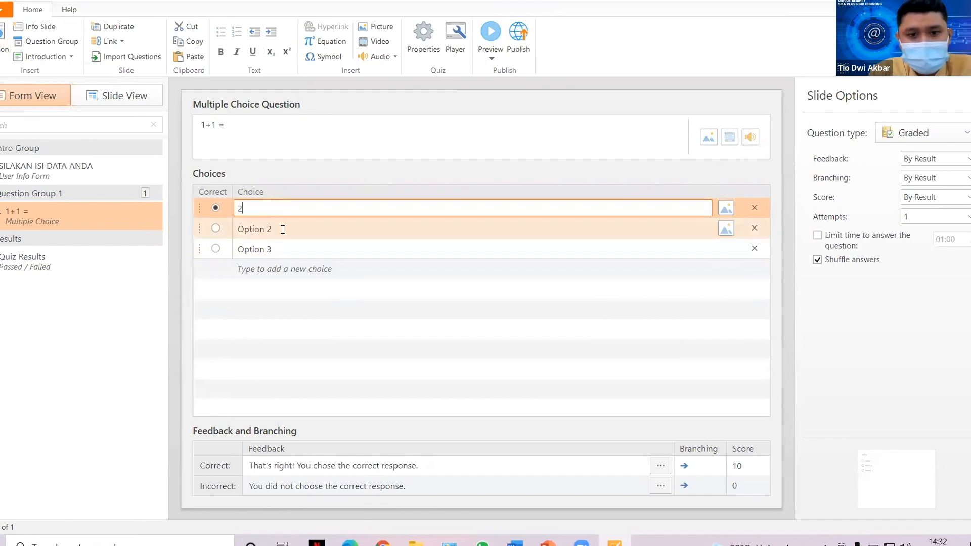
key("Tab")
type("3")
key("Tab")
type("4")
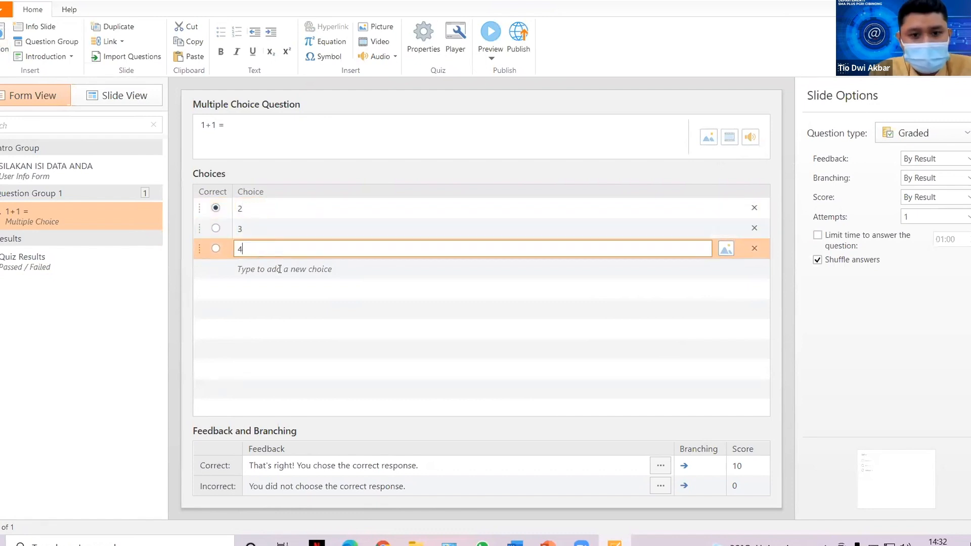
key("Tab")
type("5")
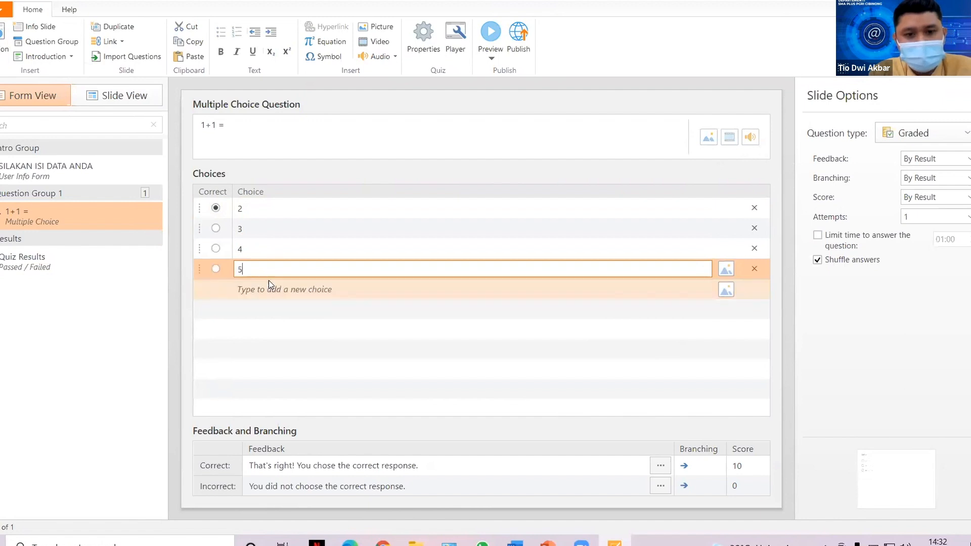
key("Tab")
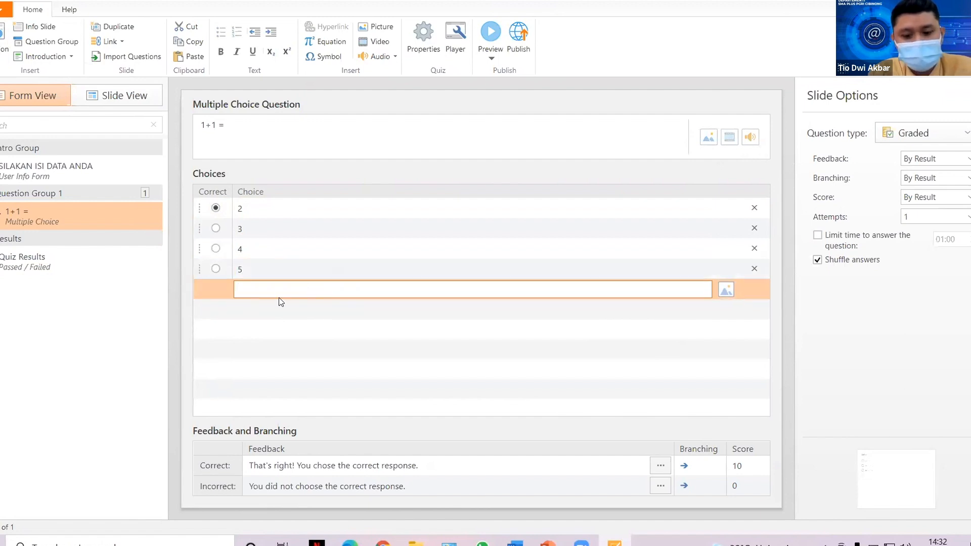
type("6")
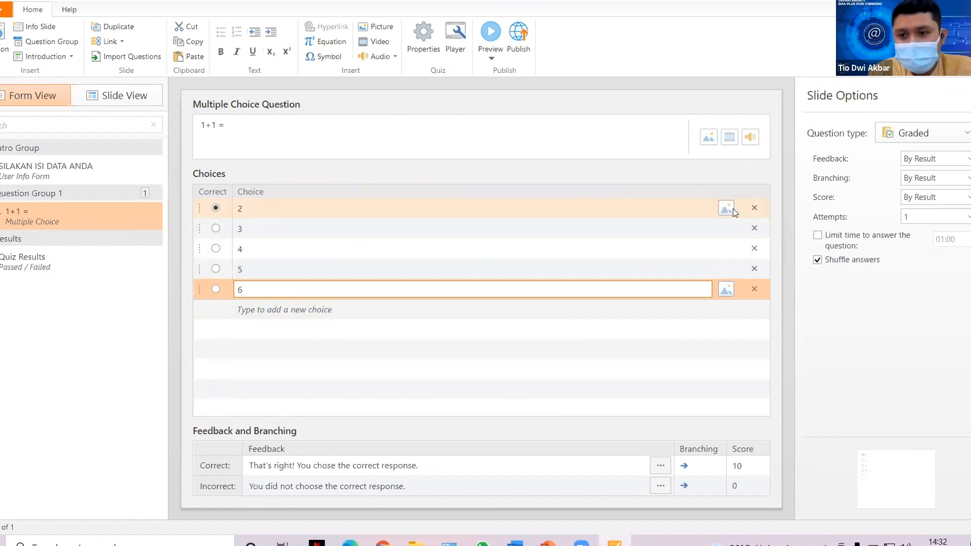
left_click(727, 208)
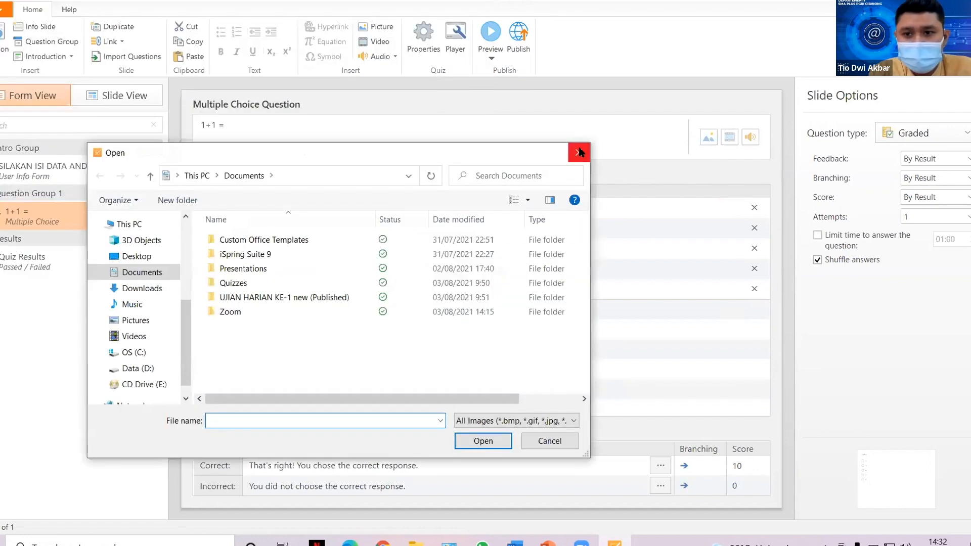
left_click(579, 151)
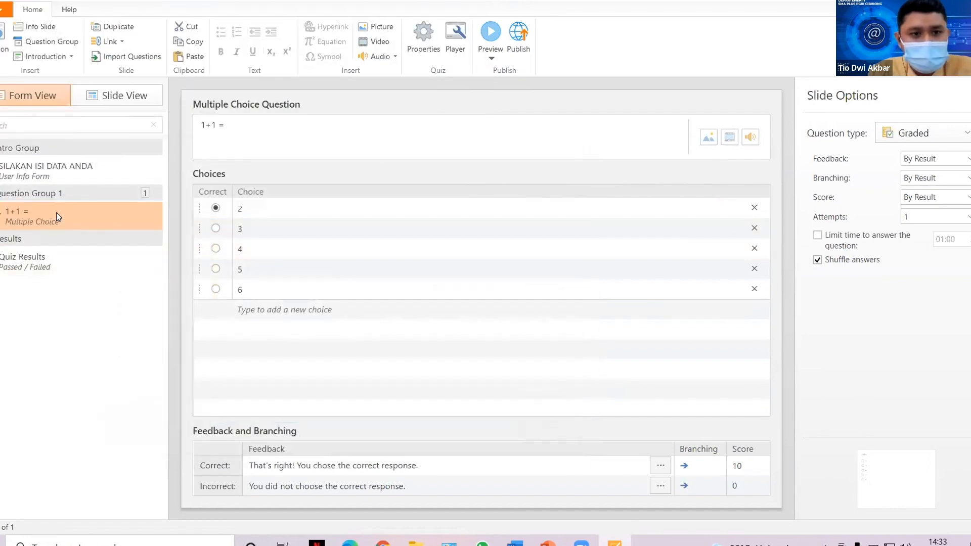
Add three more multiple-choice questions to Question Group 1.
left_click(5, 65)
left_click(20, 106)
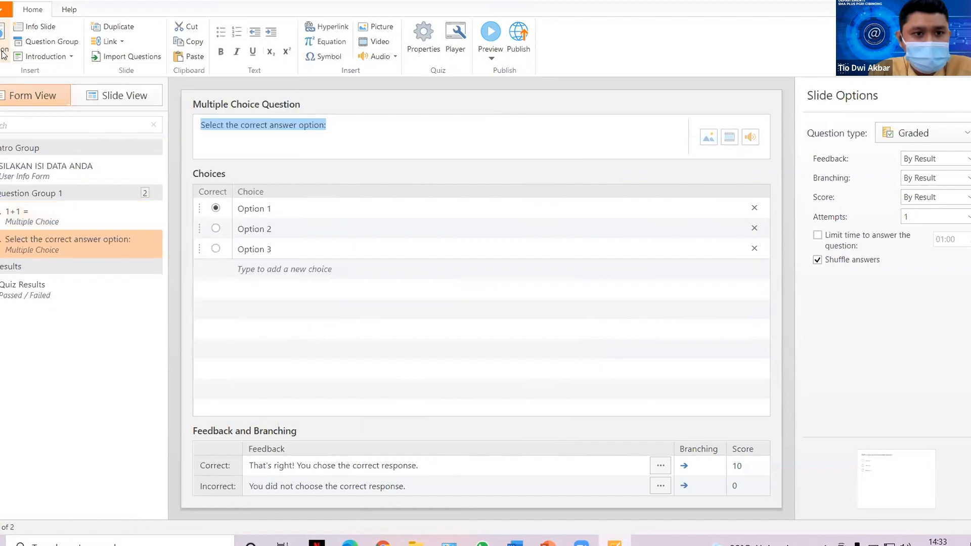
left_click(4, 51)
left_click(20, 106)
left_click(3, 53)
left_click(20, 106)
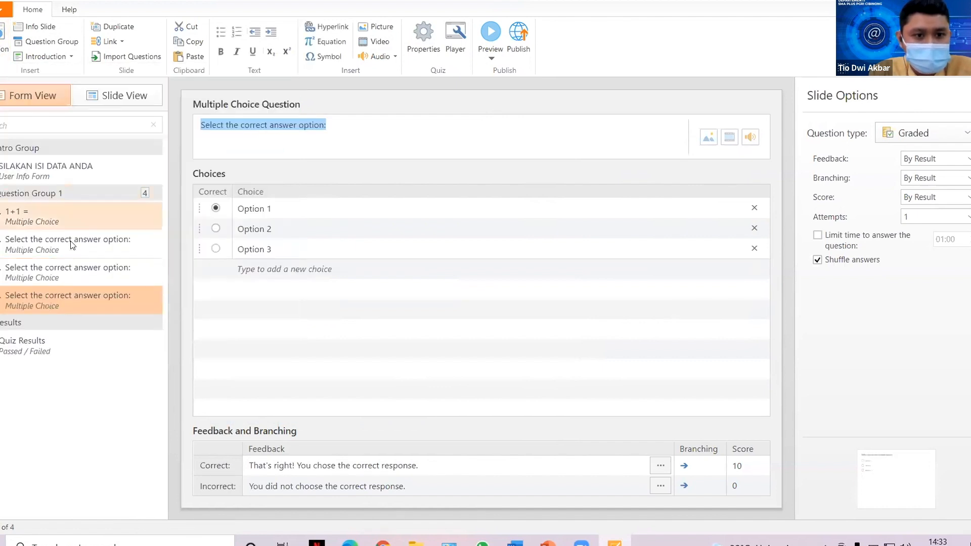
Set feedback to None on all four multiple-choice questions.
left_click(44, 220)
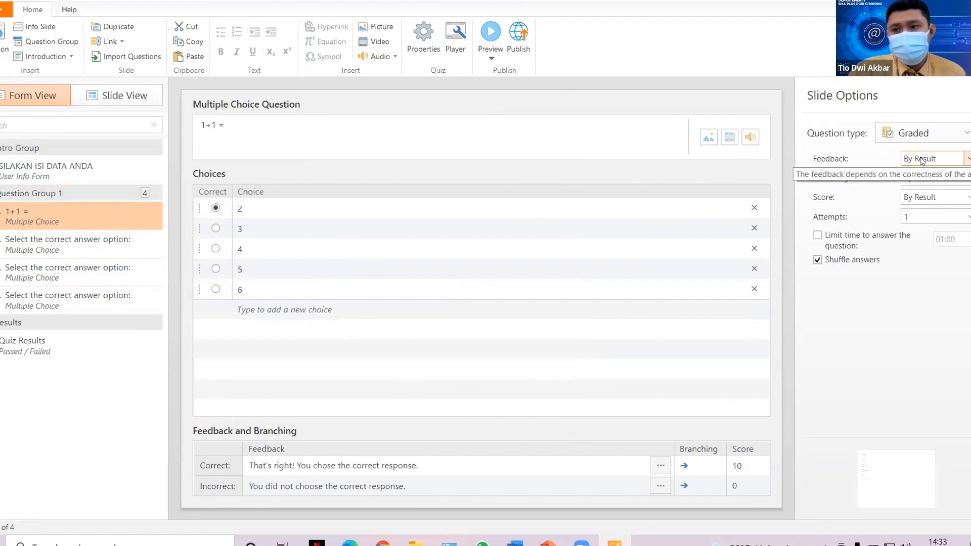
left_click(955, 160)
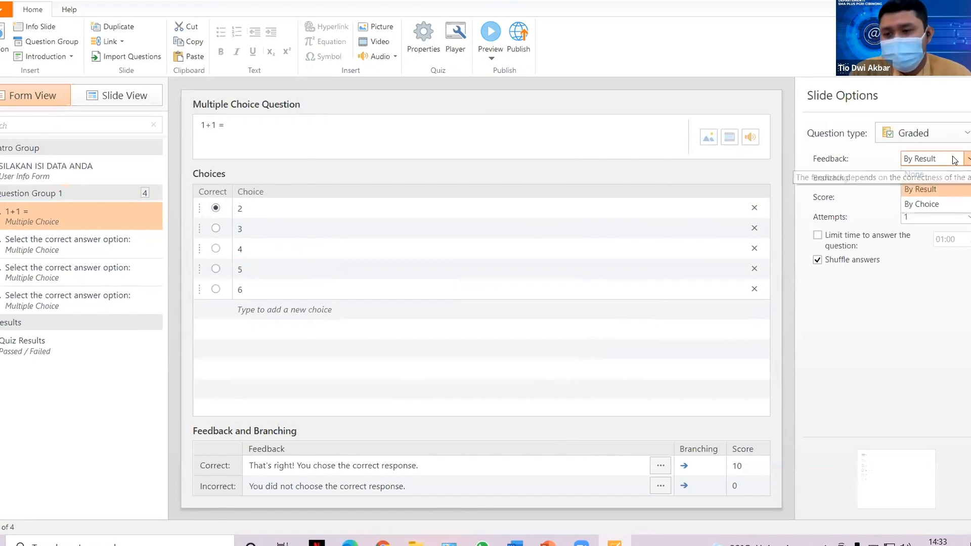
left_click(924, 175)
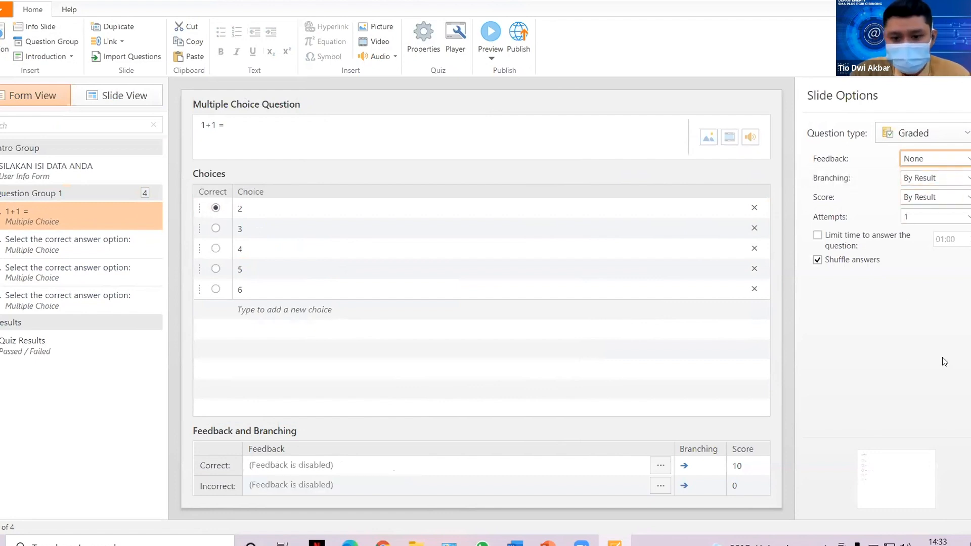
left_click(152, 245)
left_click(961, 156)
left_click(936, 172)
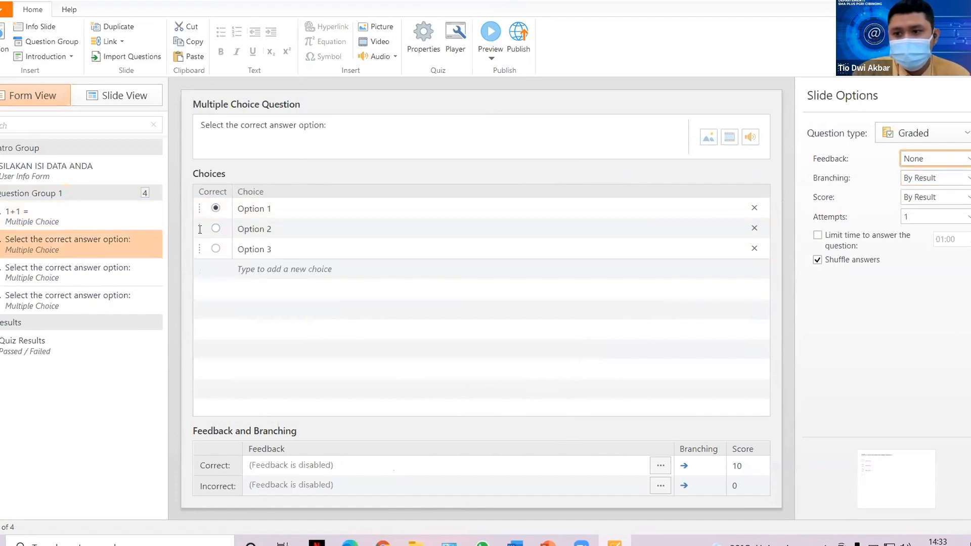
left_click(134, 268)
left_click(915, 156)
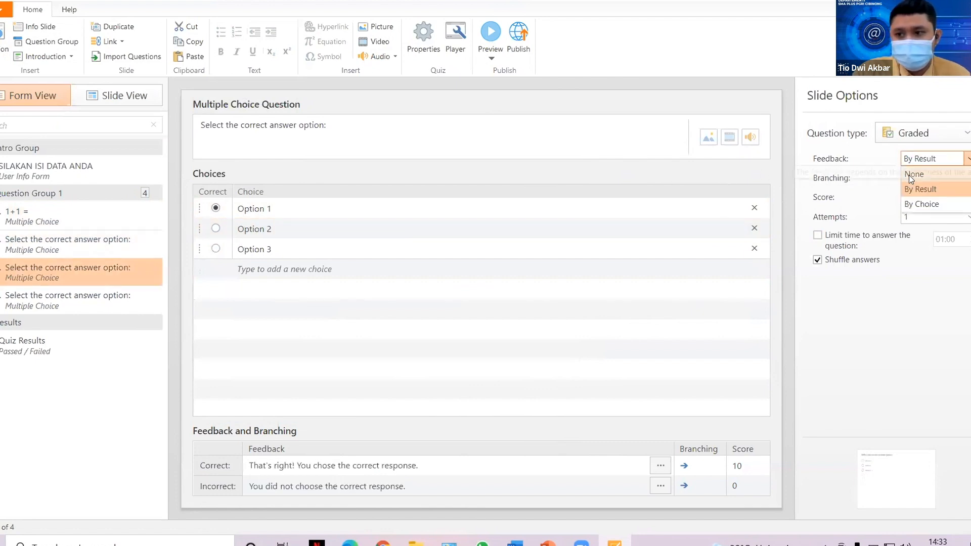
left_click(911, 172)
left_click(134, 308)
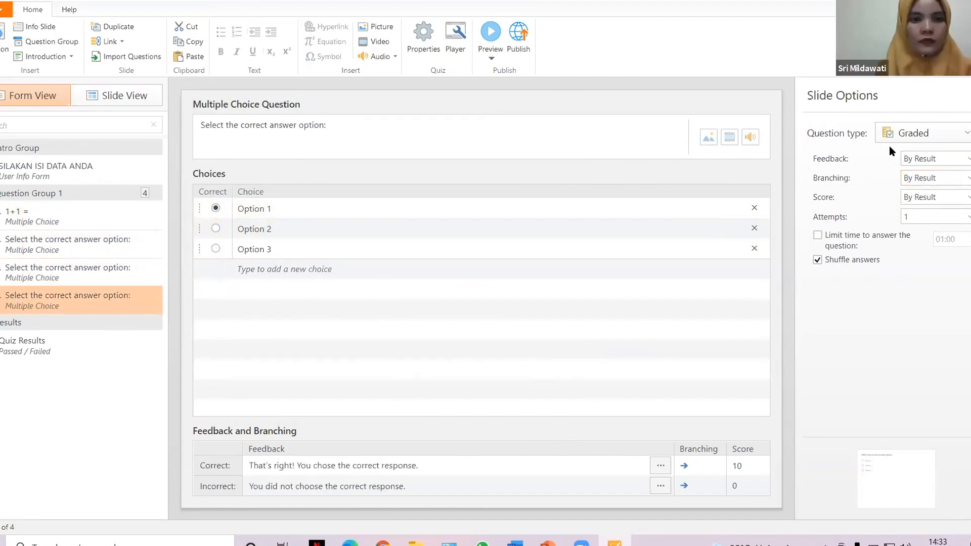
left_click(915, 158)
left_click(913, 174)
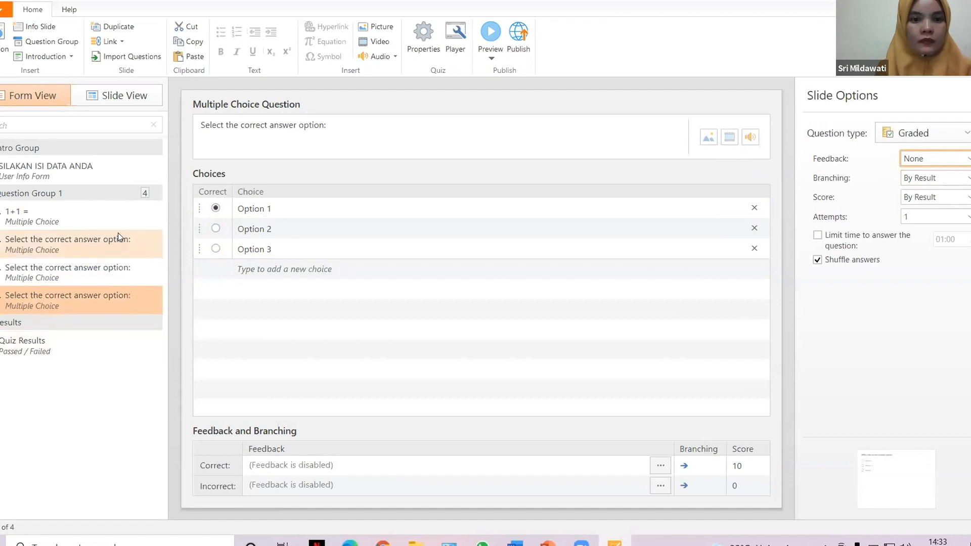
left_click(53, 347)
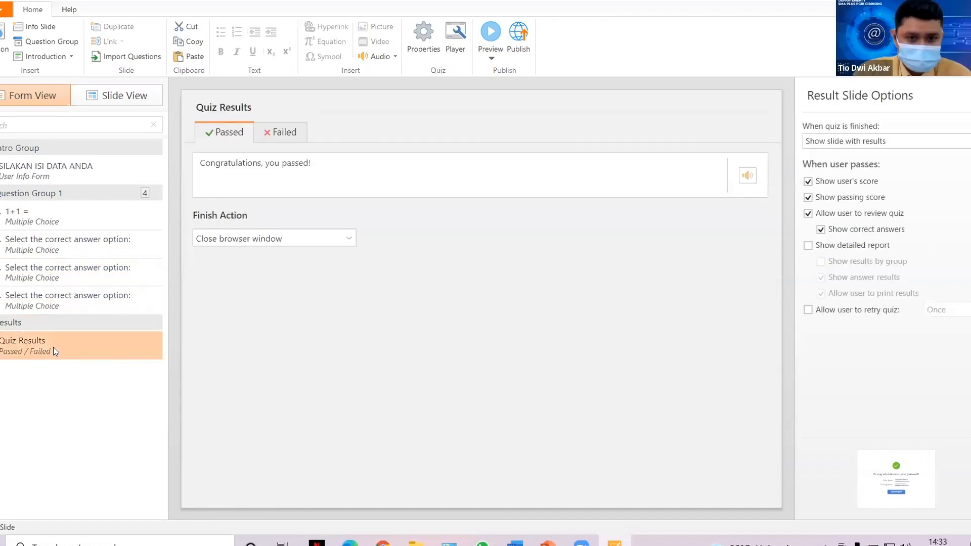
Replace the passed text with 'SELAMAT KAMU LULUS' and the failed text with 'KAMU REMEDIAL'.
left_click_drag(311, 161, 182, 167)
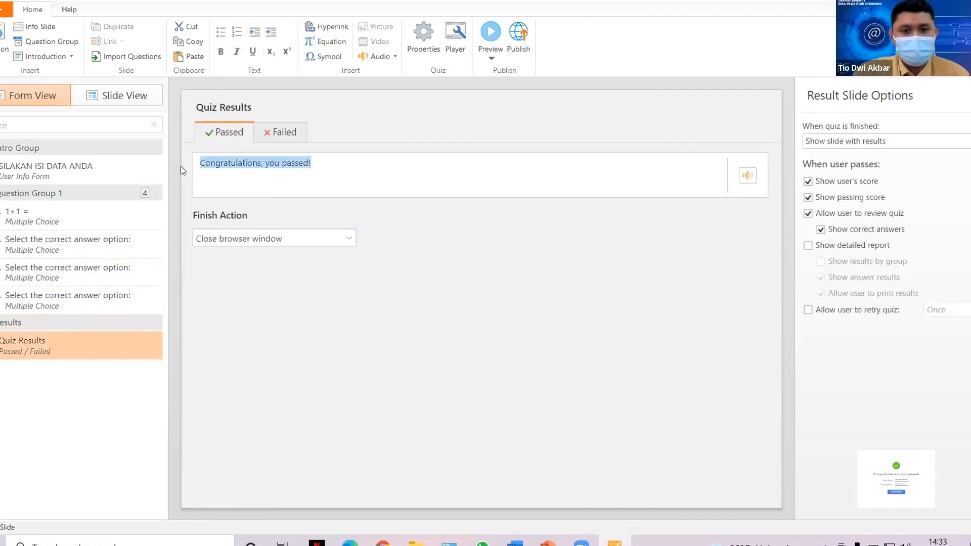
type("SELAM")
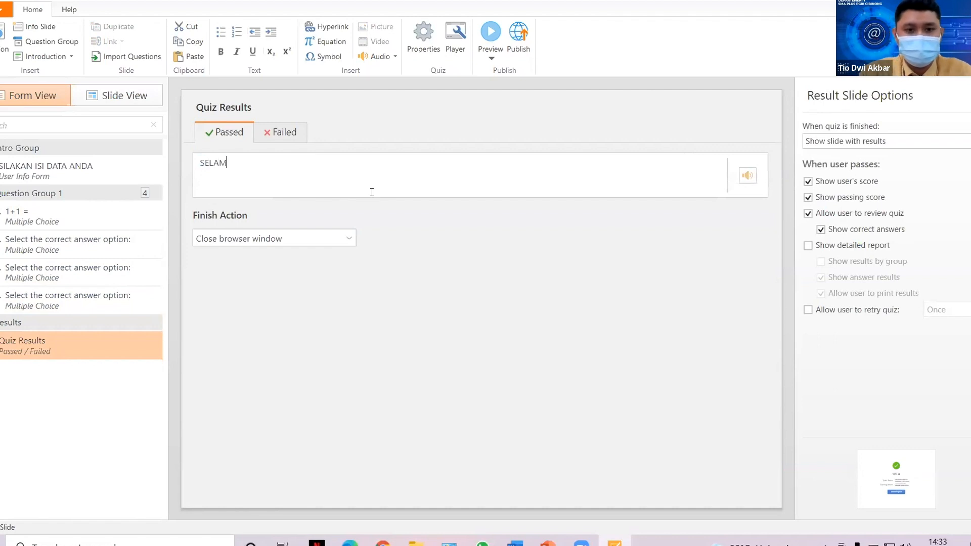
type("AT KAMU ")
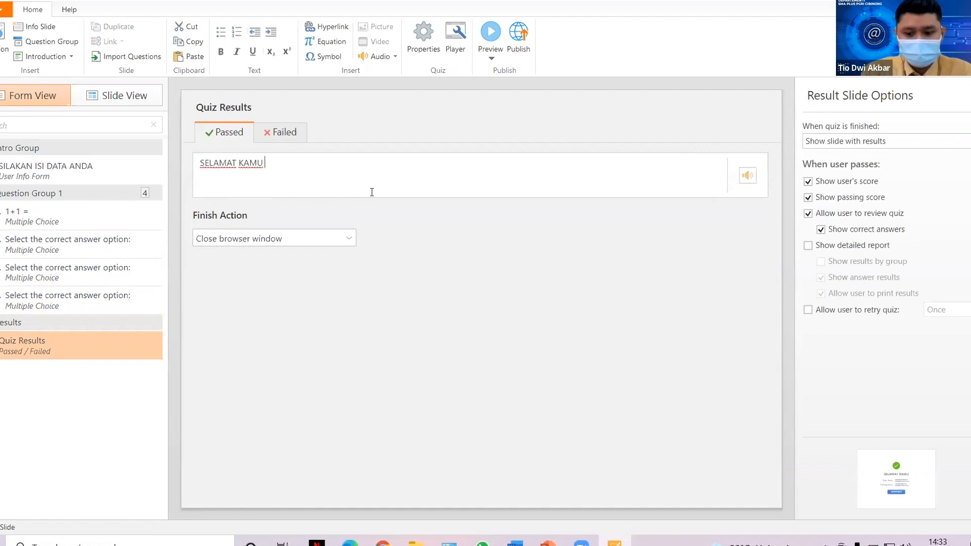
type("LULUS")
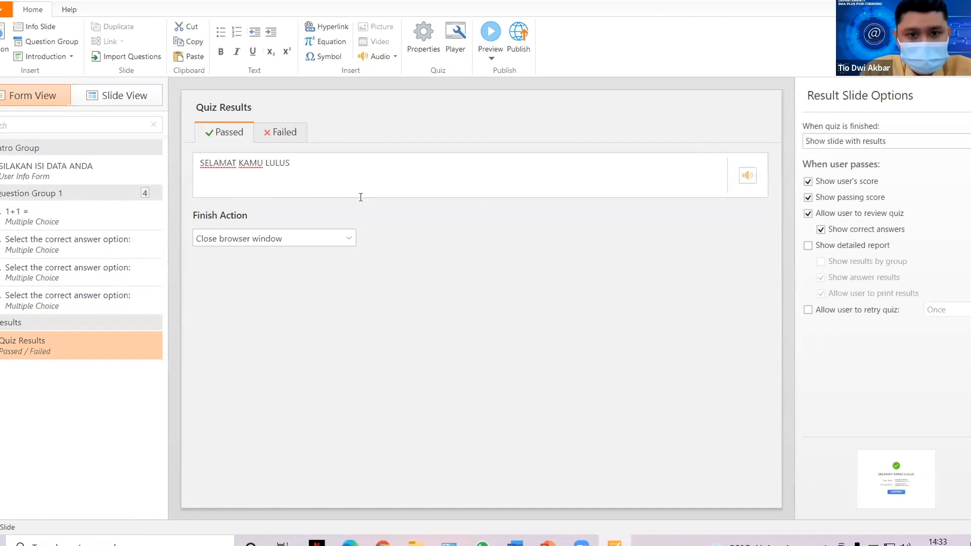
left_click(280, 140)
left_click_drag(267, 163, 194, 162)
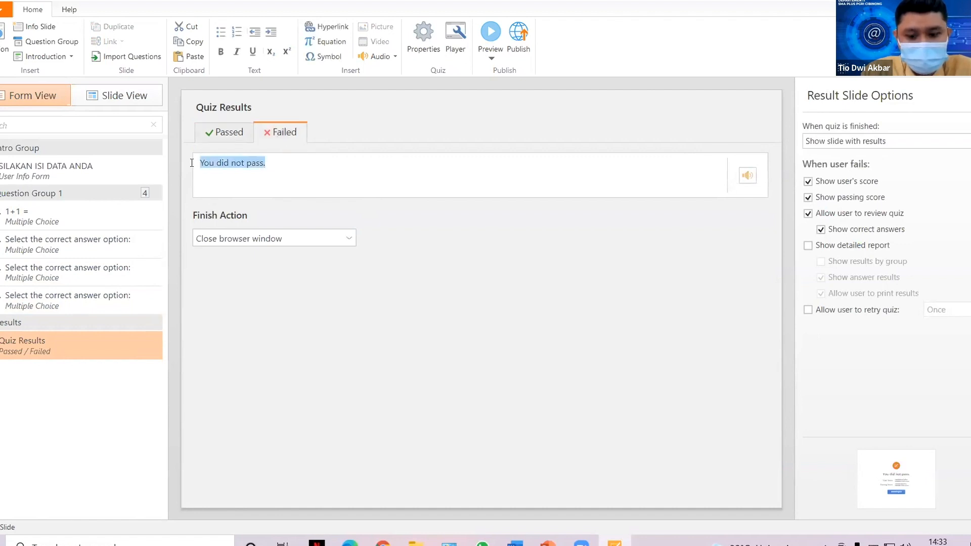
type("KAMU REMEDIAL")
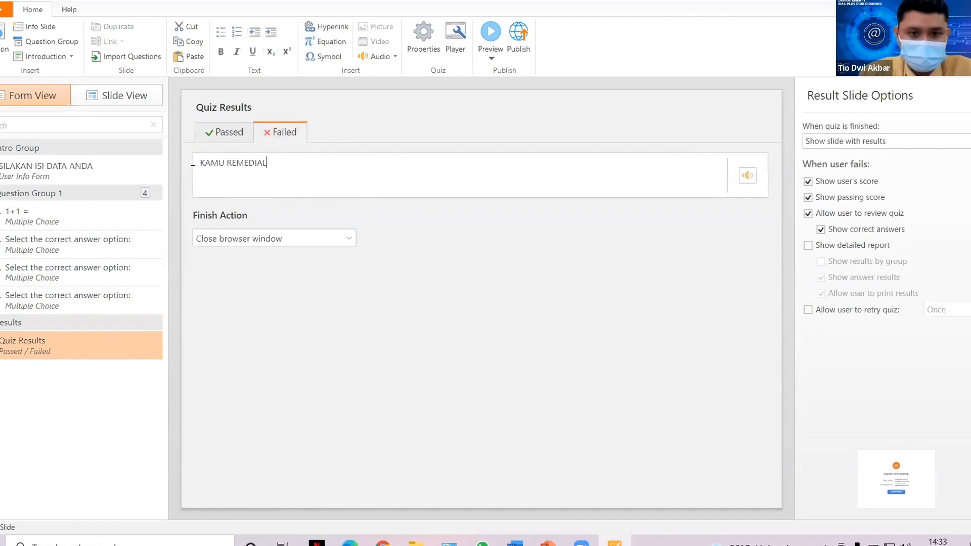
left_click(194, 163)
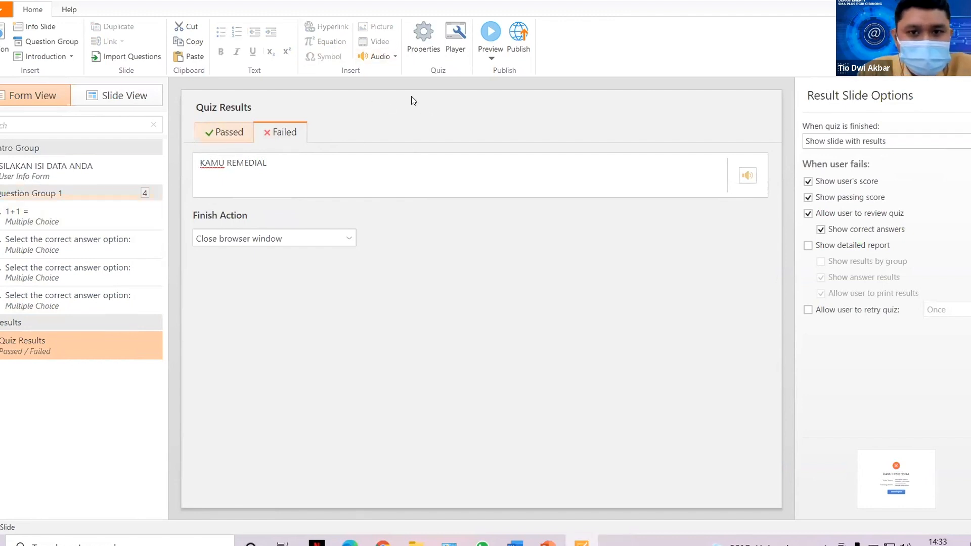
In Quiz Properties, enter 'UJIAN DADAKAN KE-2' as the quiz title and leave the time limit off.
left_click(427, 38)
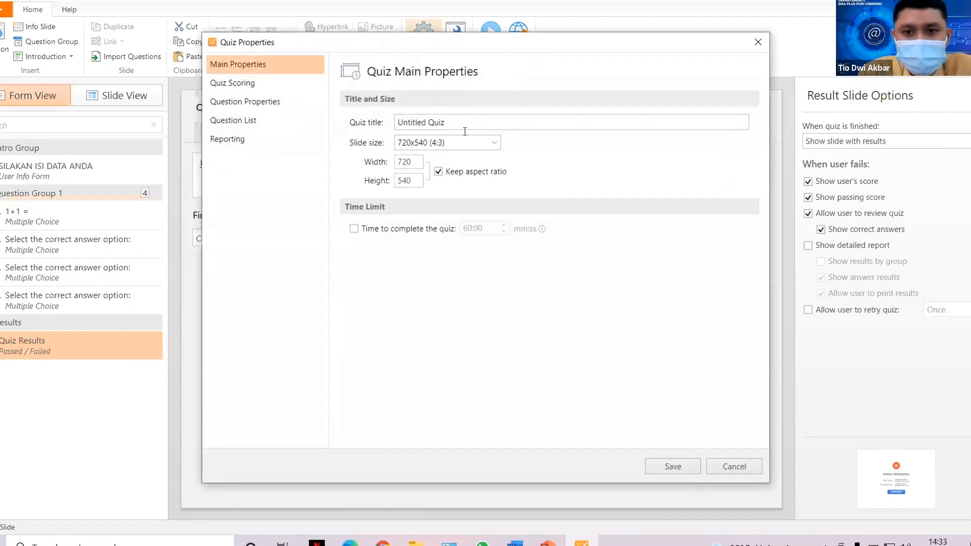
left_click(428, 122)
left_click_drag(445, 122, 392, 123)
type("U")
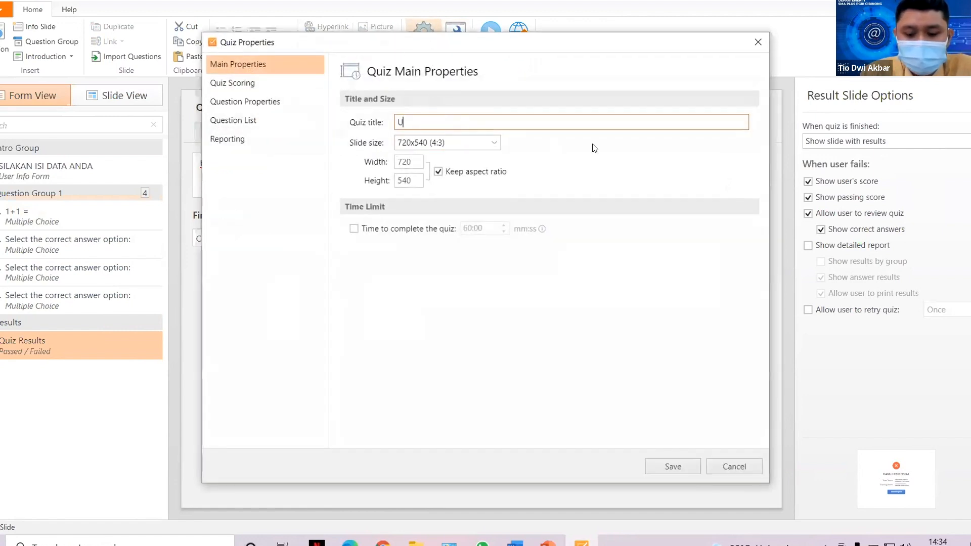
type("JIAN DADAKAN KE-2")
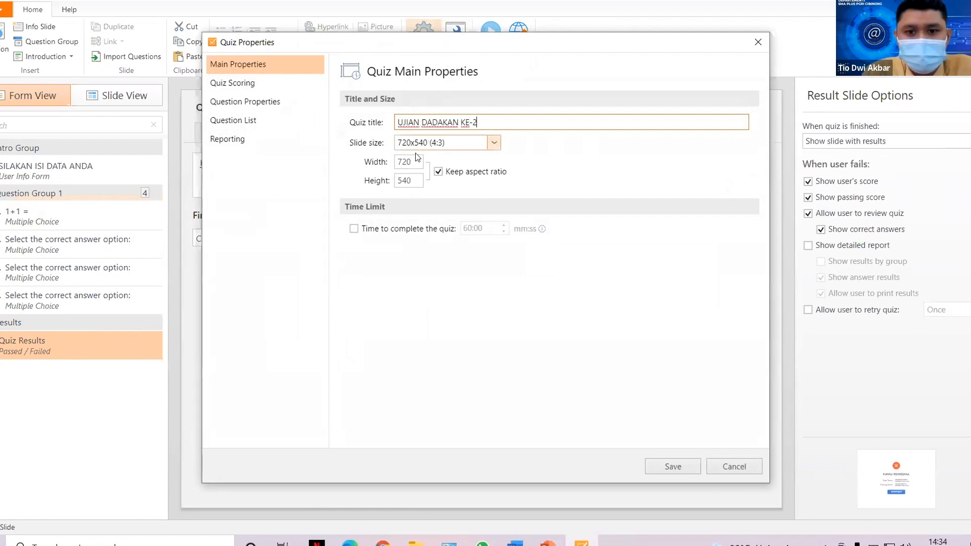
left_click(372, 205)
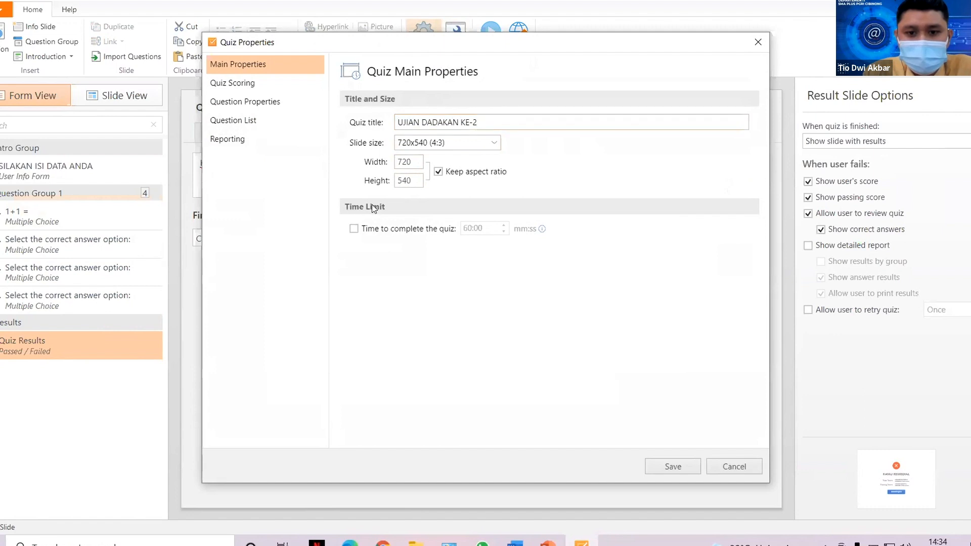
left_click(354, 230)
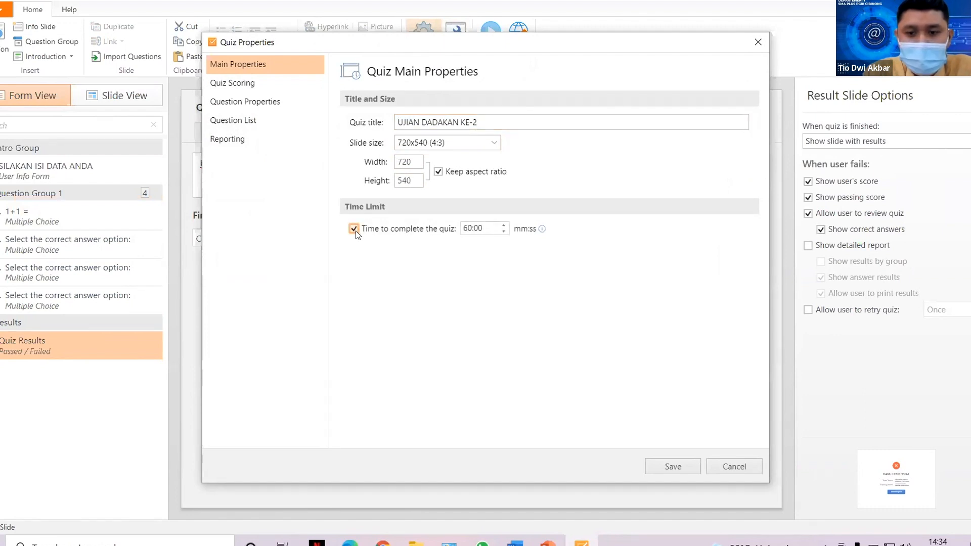
left_click(354, 229)
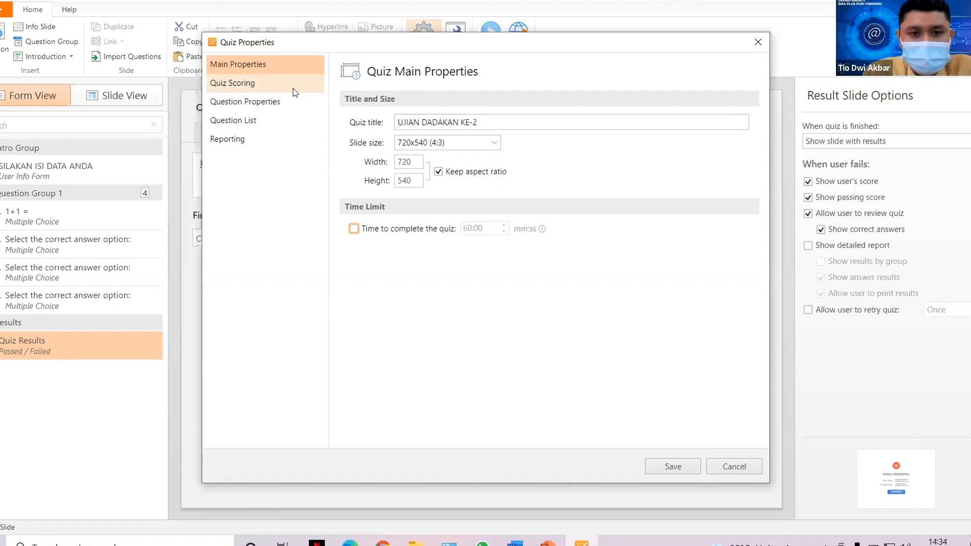
Score the quiz in points with a passing score of 40.
left_click(232, 84)
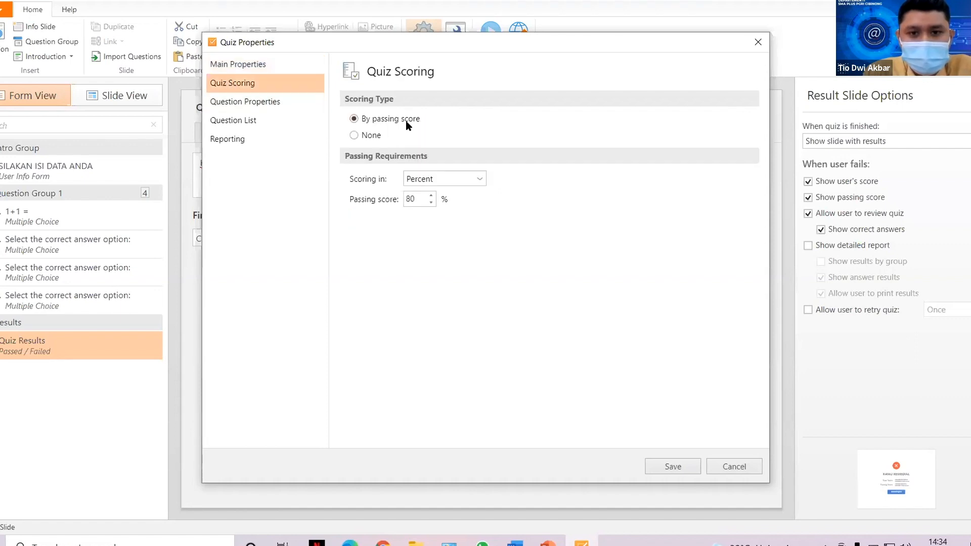
left_click(432, 179)
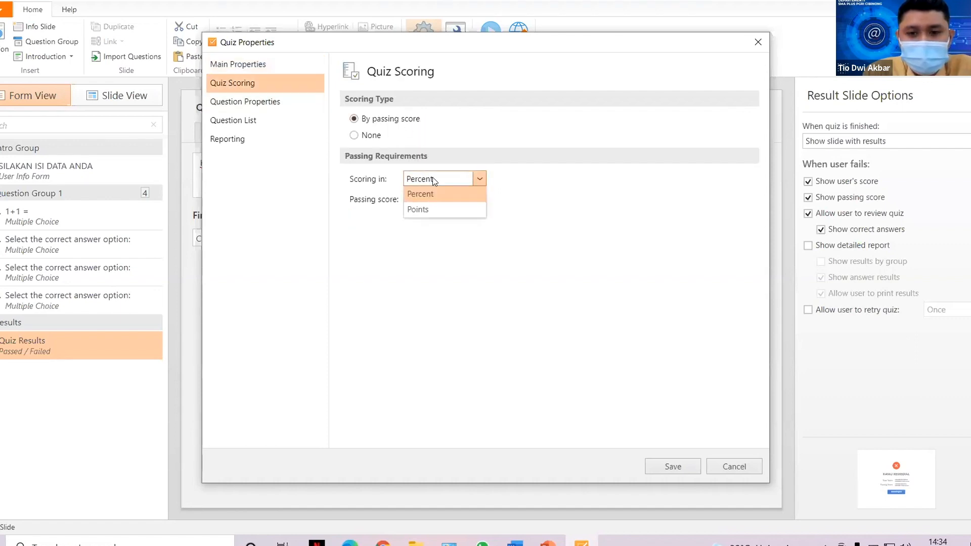
left_click(417, 208)
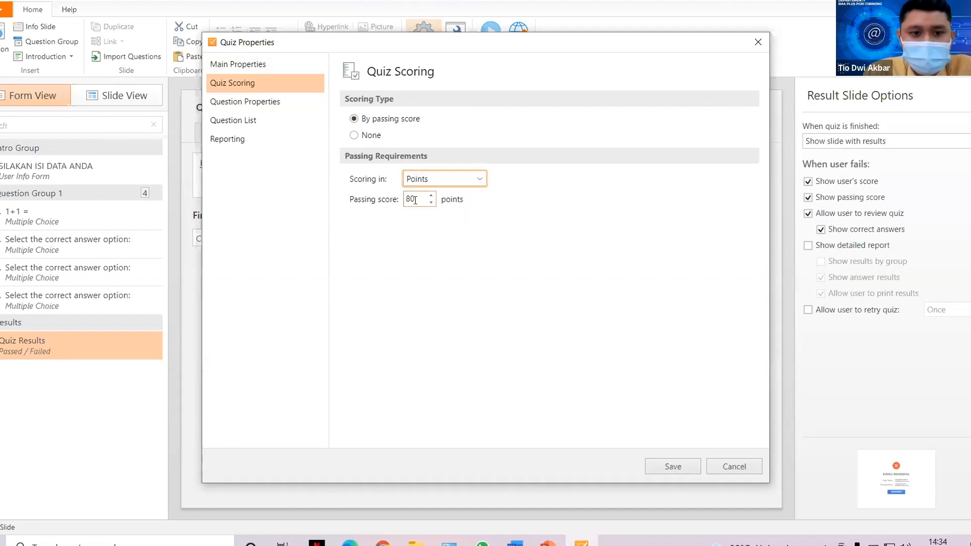
double_click(415, 200)
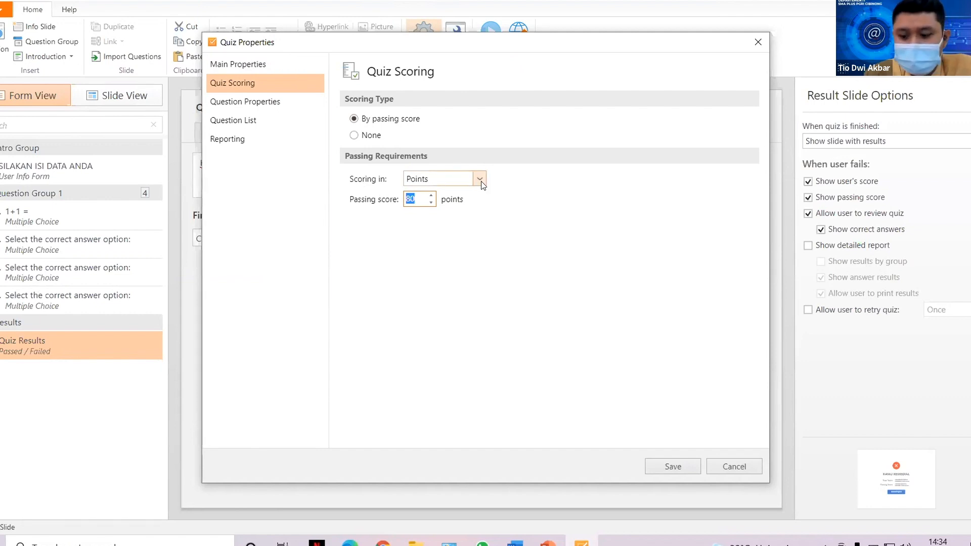
type("40")
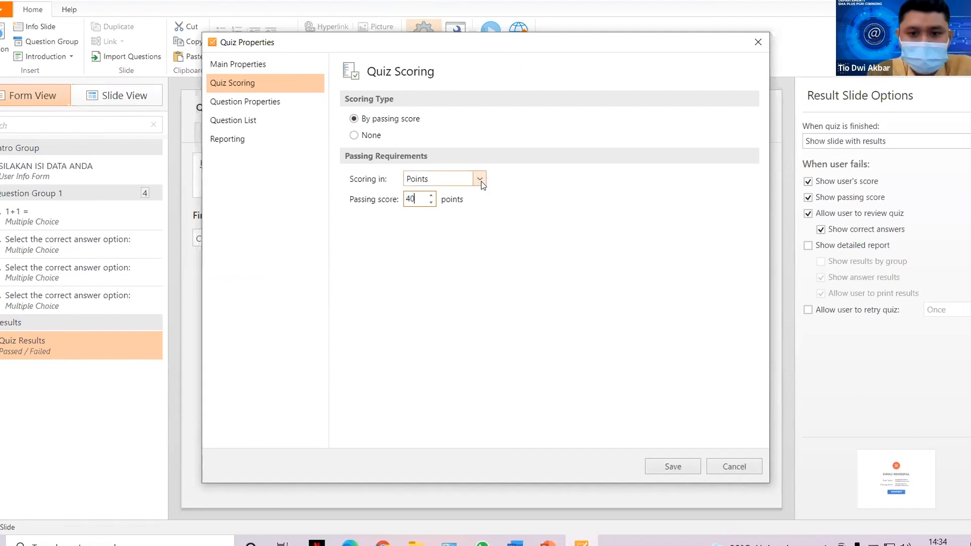
Accept partially correct answers, disable graded-question feedback, and randomize Question Group 1's questions.
left_click(268, 101)
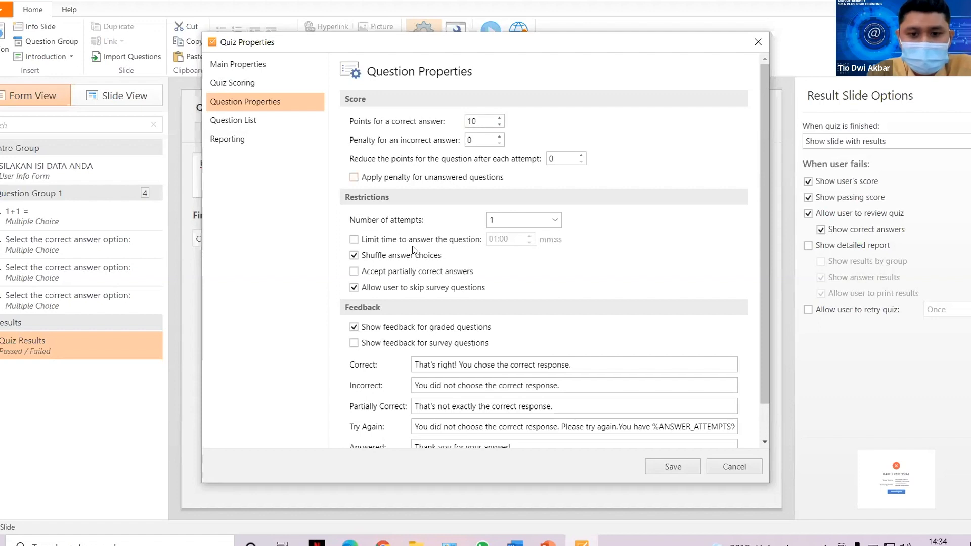
left_click(413, 272)
left_click(416, 329)
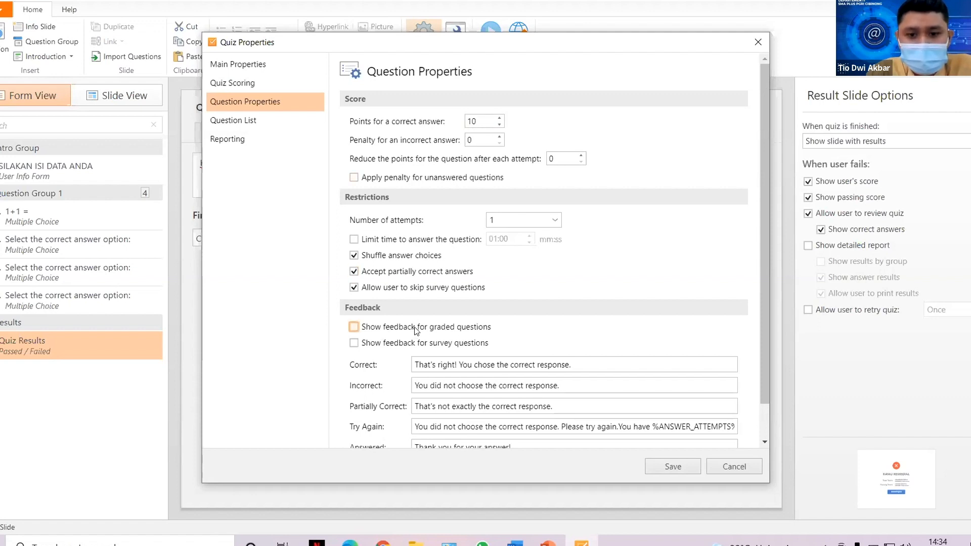
left_click(242, 120)
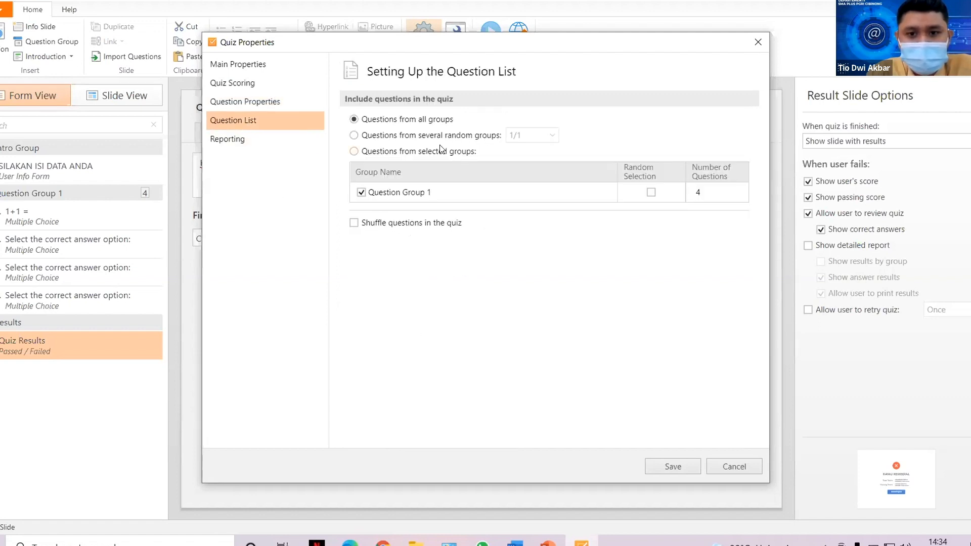
left_click(651, 192)
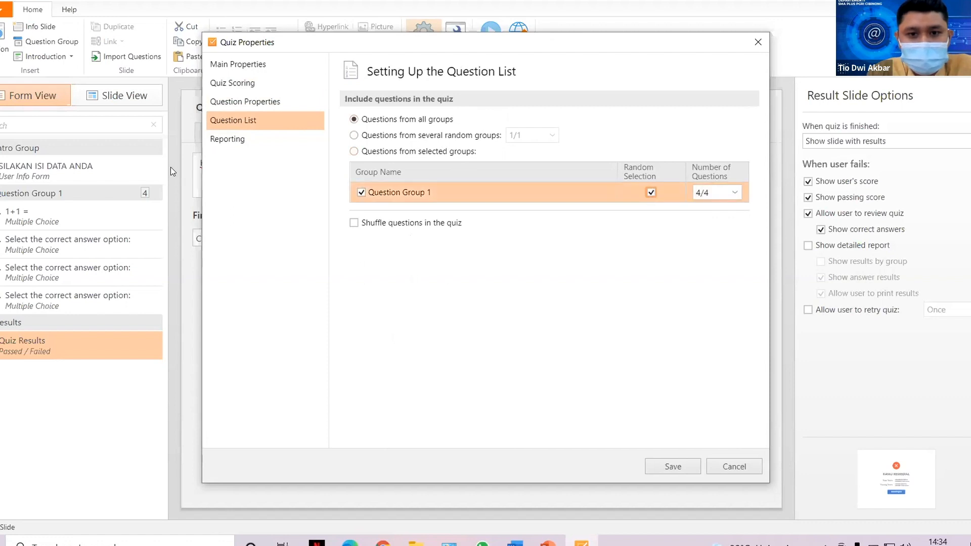
left_click(241, 137)
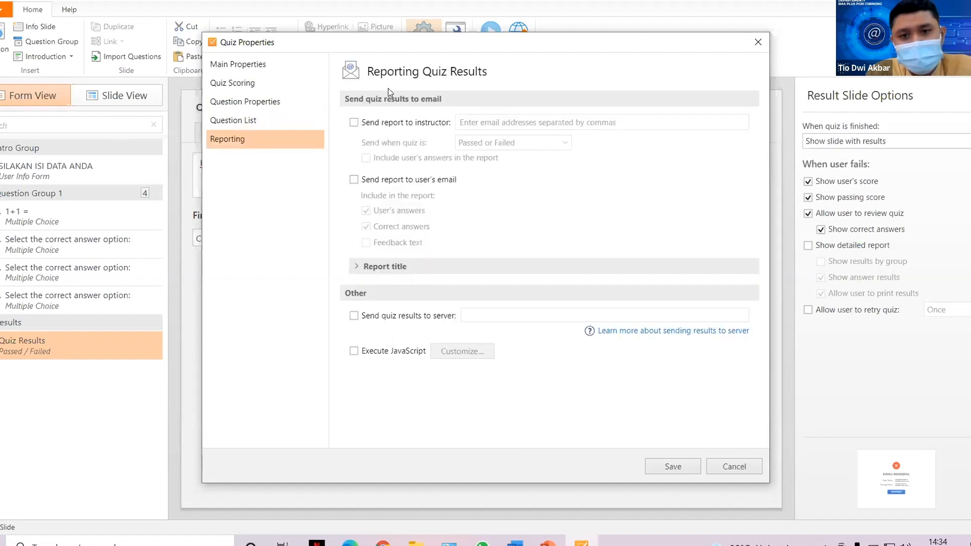
Send reports to the instructor's e-mail with users' answers, and to users without their answers.
left_click(354, 123)
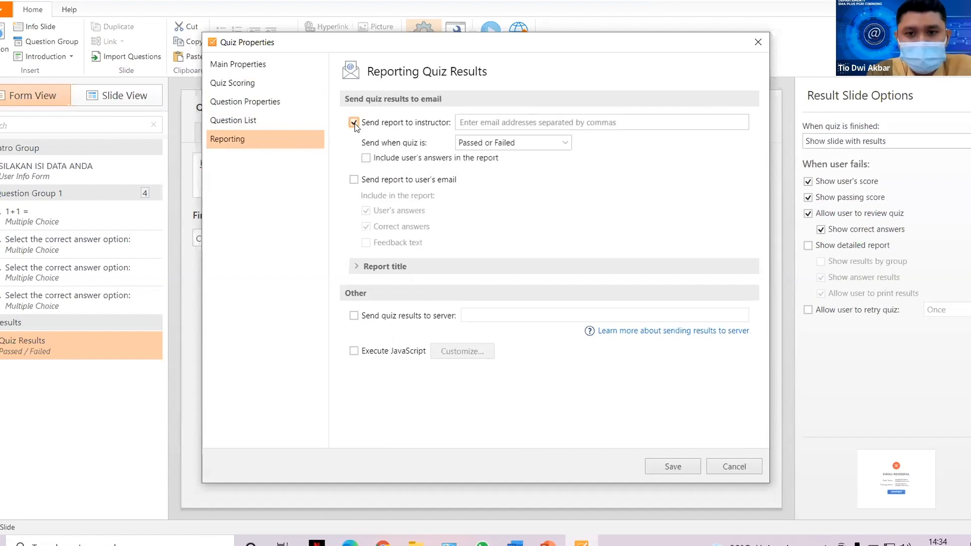
left_click(497, 123)
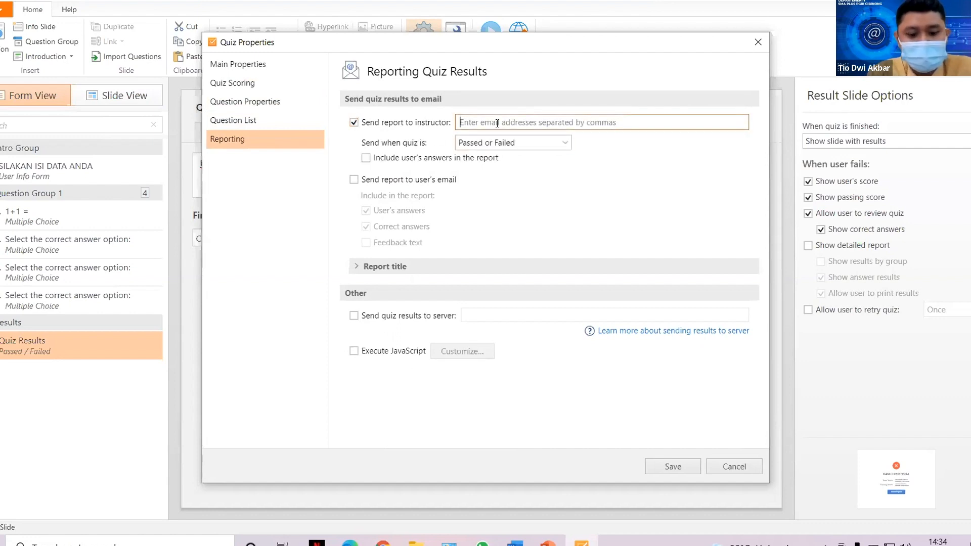
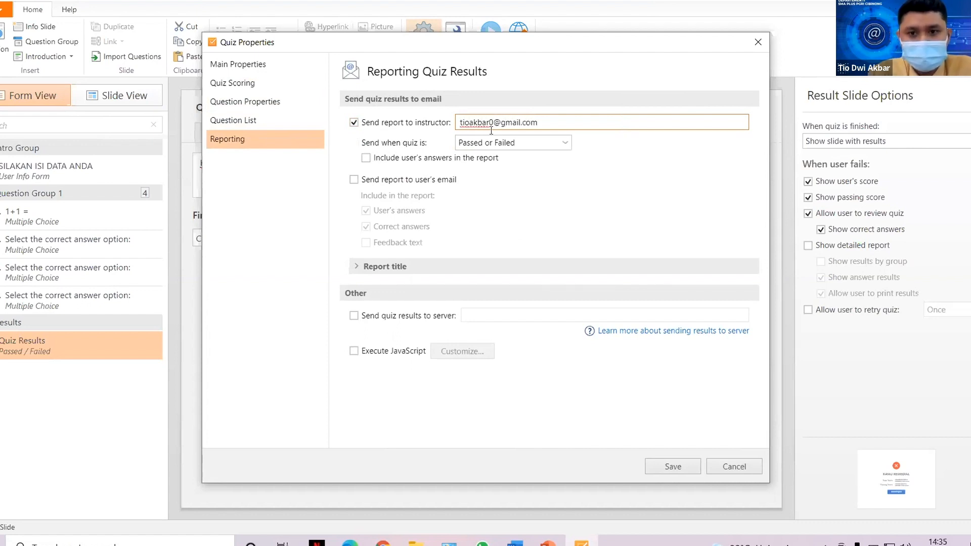
left_click(367, 158)
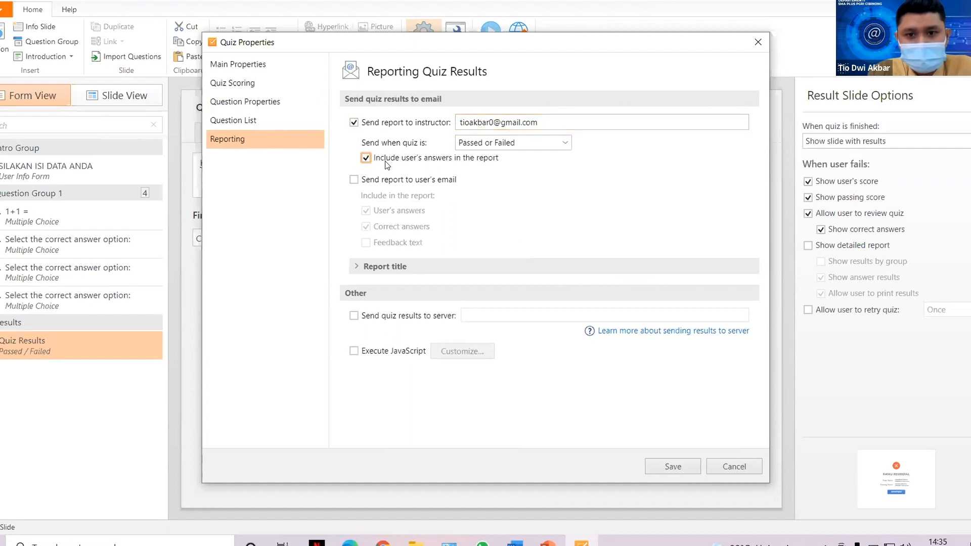
left_click(356, 180)
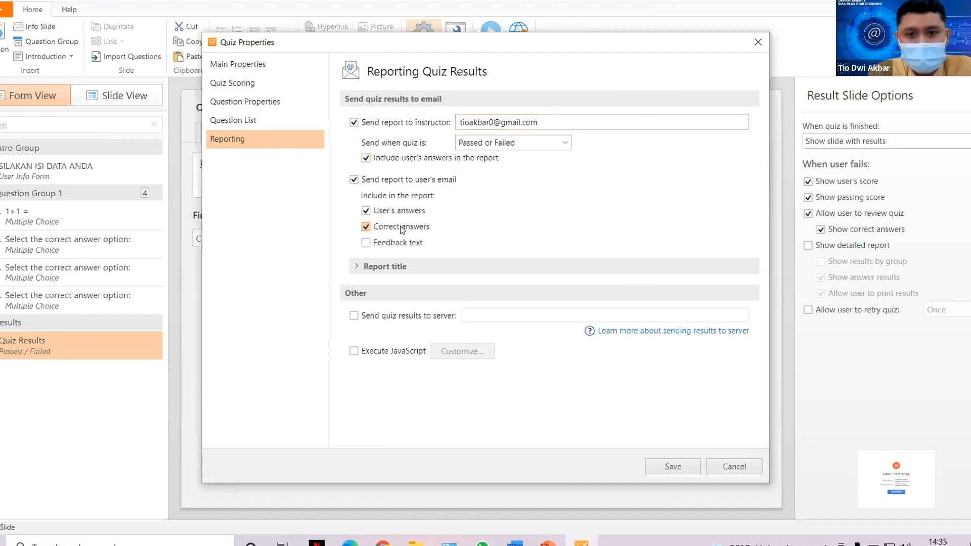
left_click(400, 211)
left_click(360, 266)
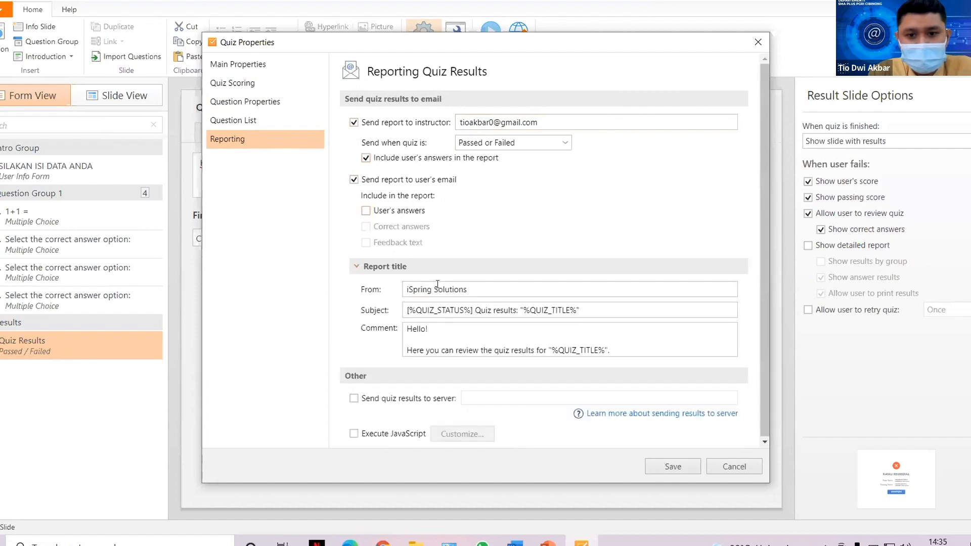
Set report sender 'Guru TIK', subject 'Hasil Tes', comment 'Ini dia hasil tes kamu', and save.
left_click_drag(498, 293, 406, 301)
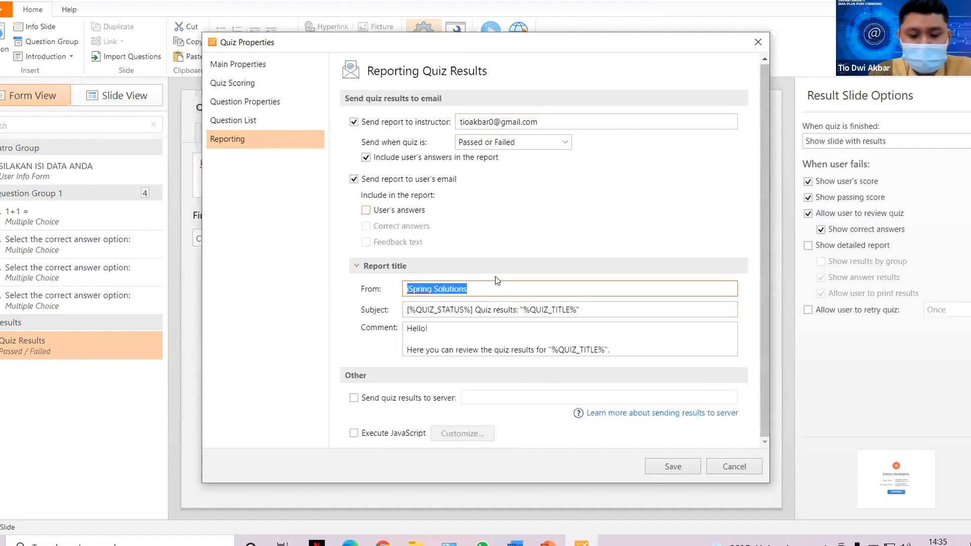
type("Guru TIK")
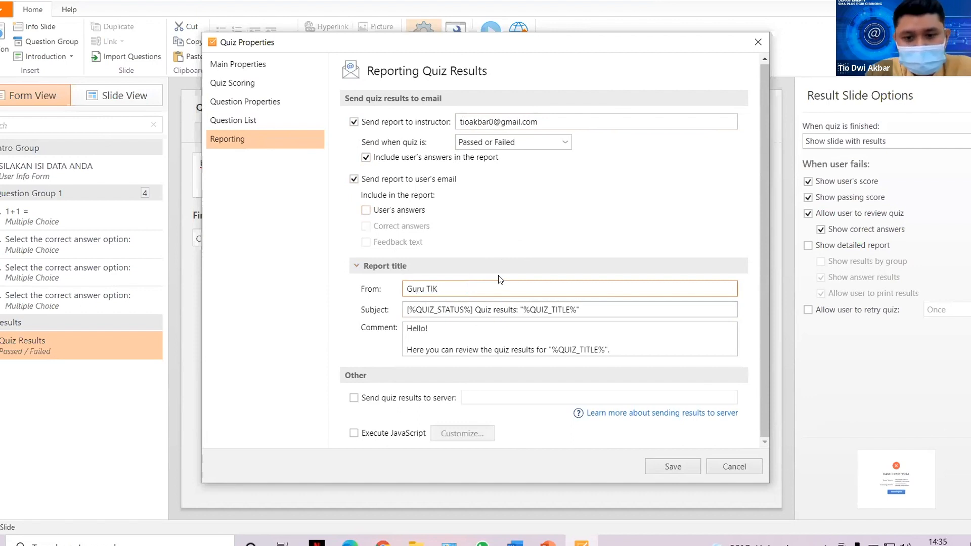
left_click(518, 310)
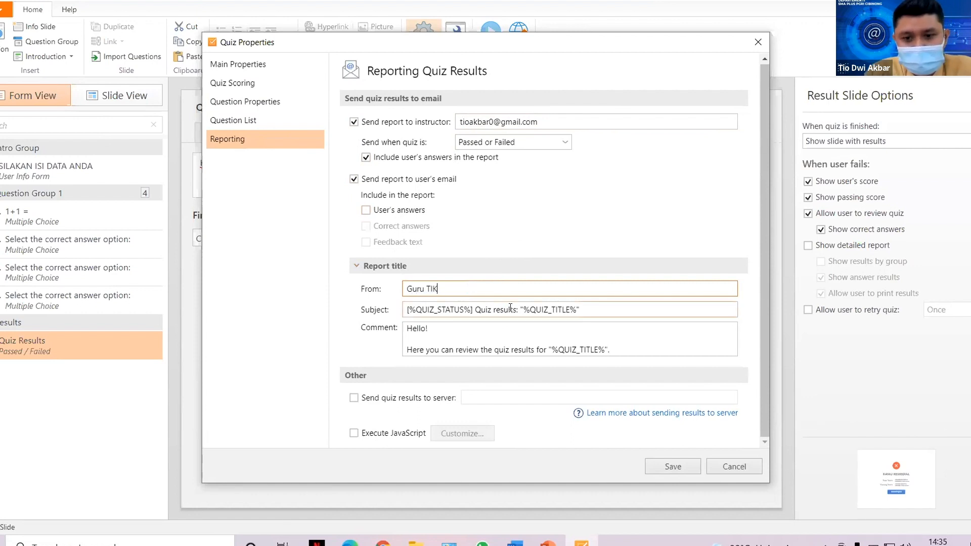
key("BackSpace")
key("BackSpace")
key("BackSpace")
key("BackSpace")
key("BackSpace")
key("BackSpace")
key("BackSpace")
key("BackSpace")
key("BackSpace")
key("BackSpace")
key("BackSpace")
key("BackSpace")
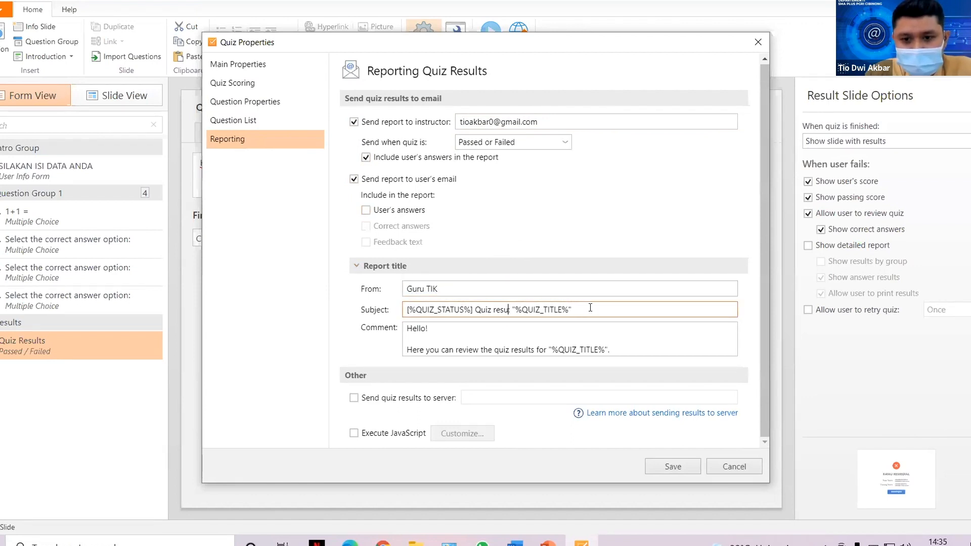
key("BackSpace")
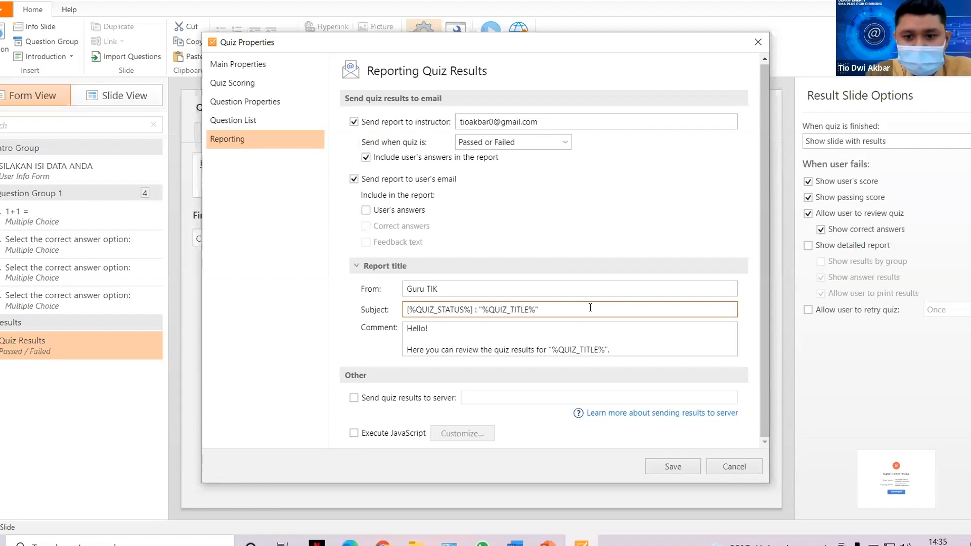
type("Hasil")
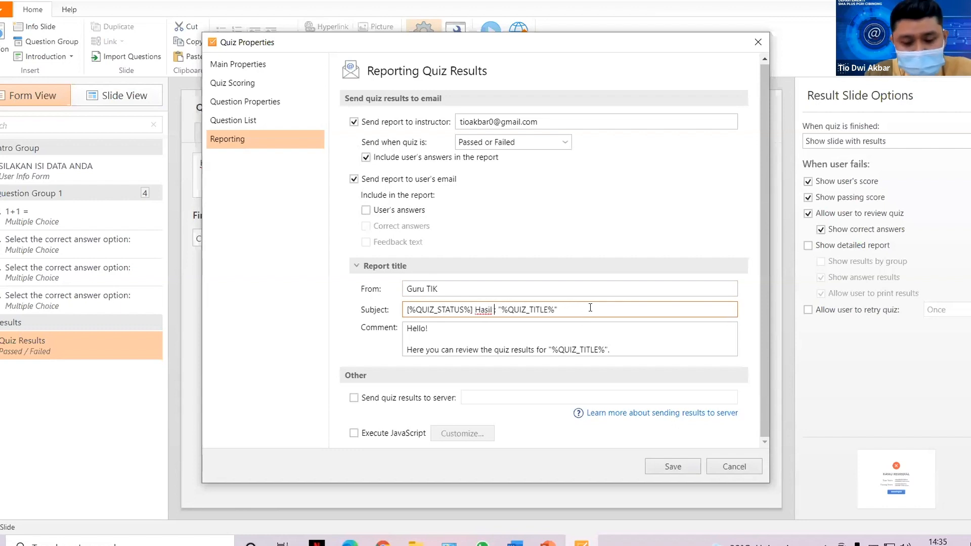
key("Delete")
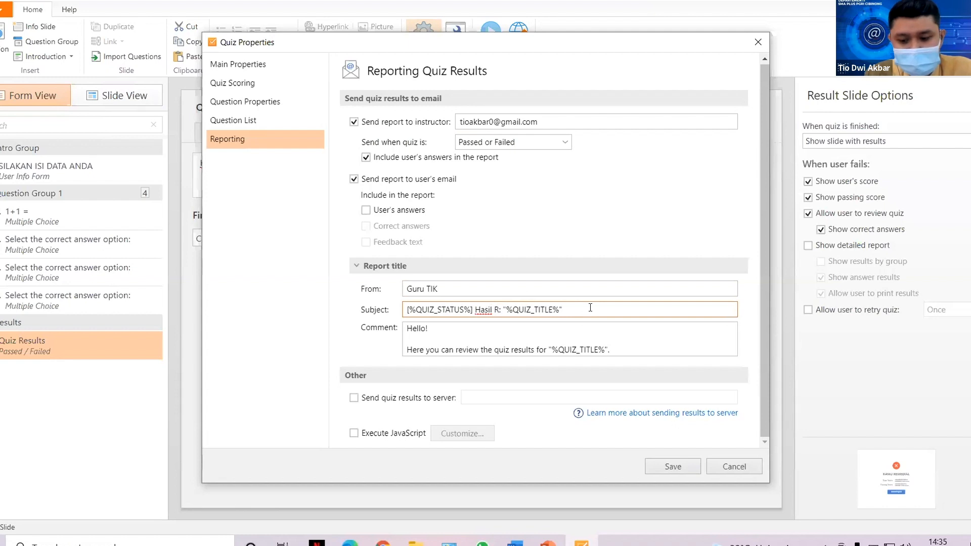
type("Tes")
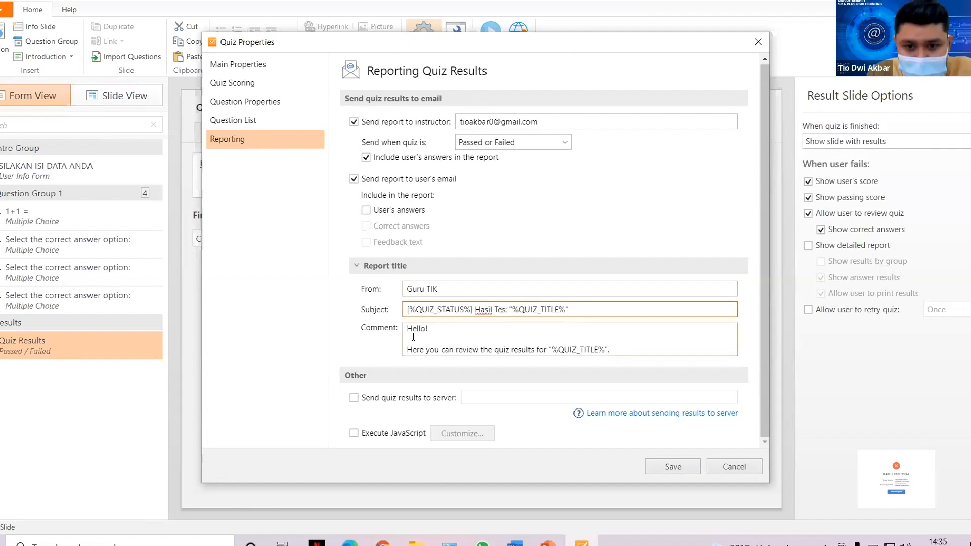
left_click_drag(407, 349, 547, 350)
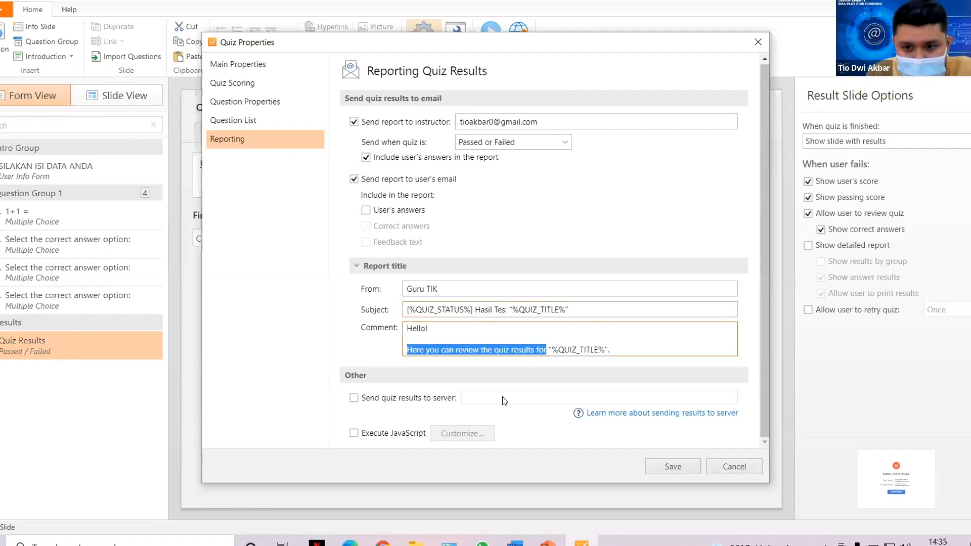
type("Ini dia hasil")
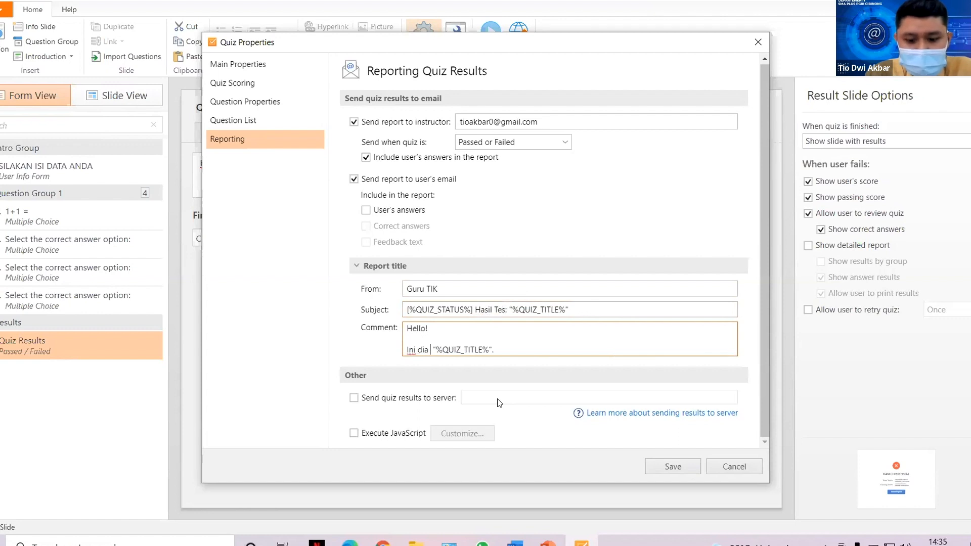
type(" tes kamu")
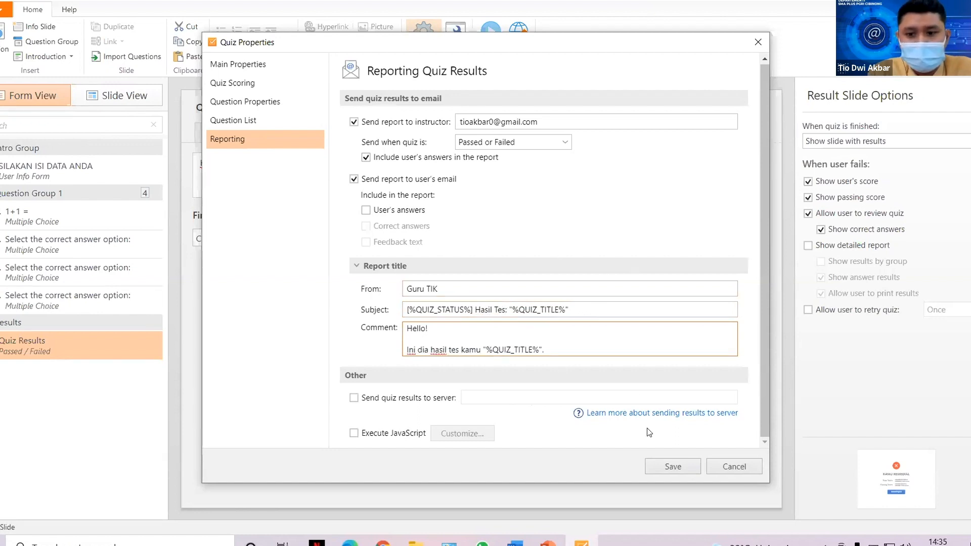
left_click(670, 466)
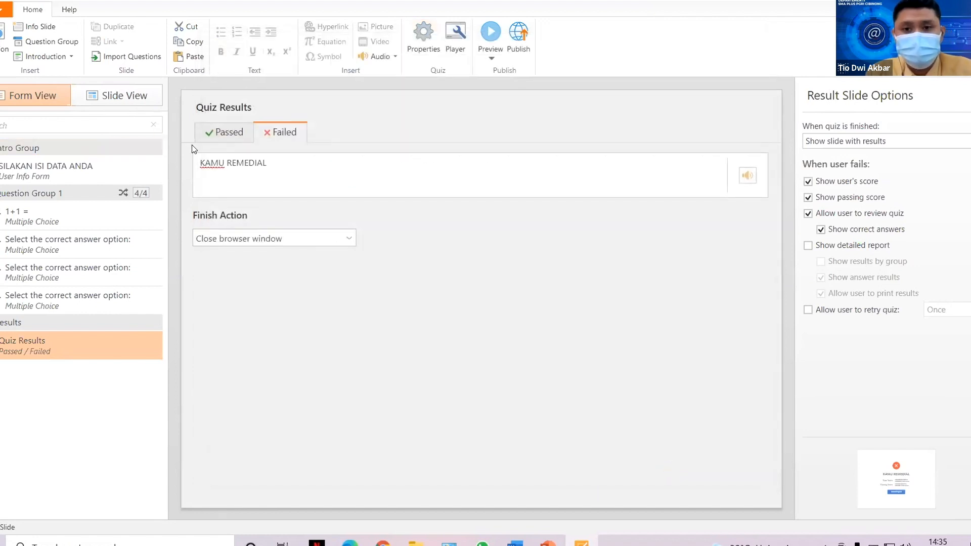
left_click(523, 37)
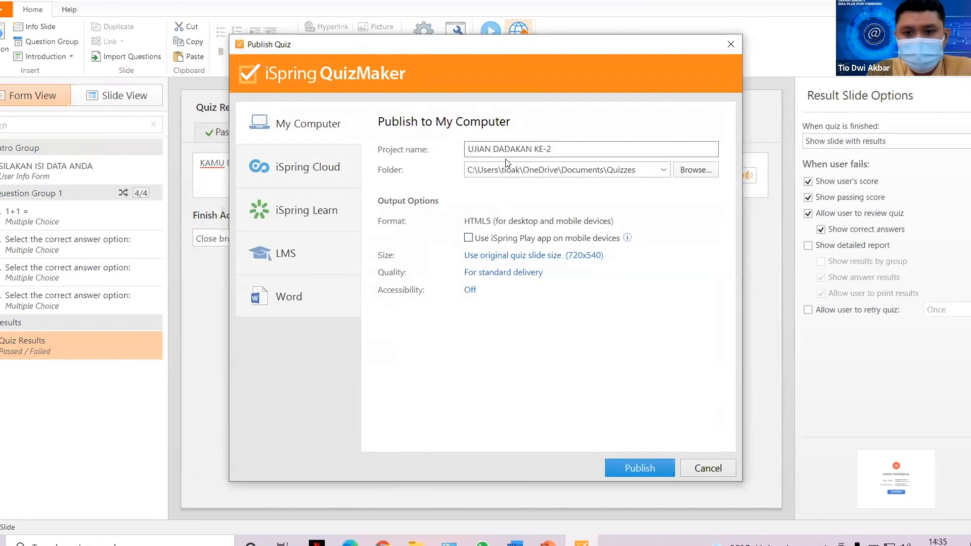
Publish UJIAN DADAKAN KE-2 as HTML5 to the Quizzes folder and view the result.
left_click_drag(465, 165, 637, 172)
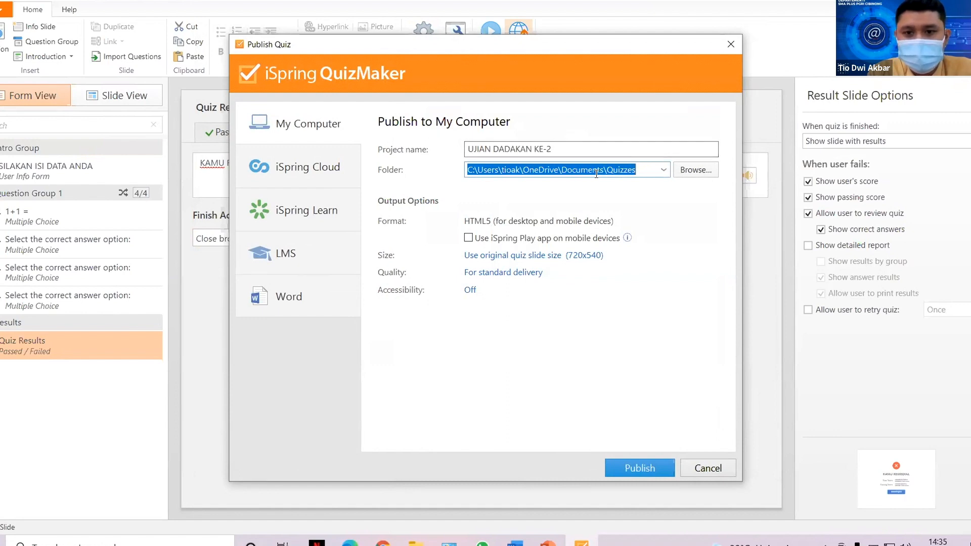
left_click(642, 466)
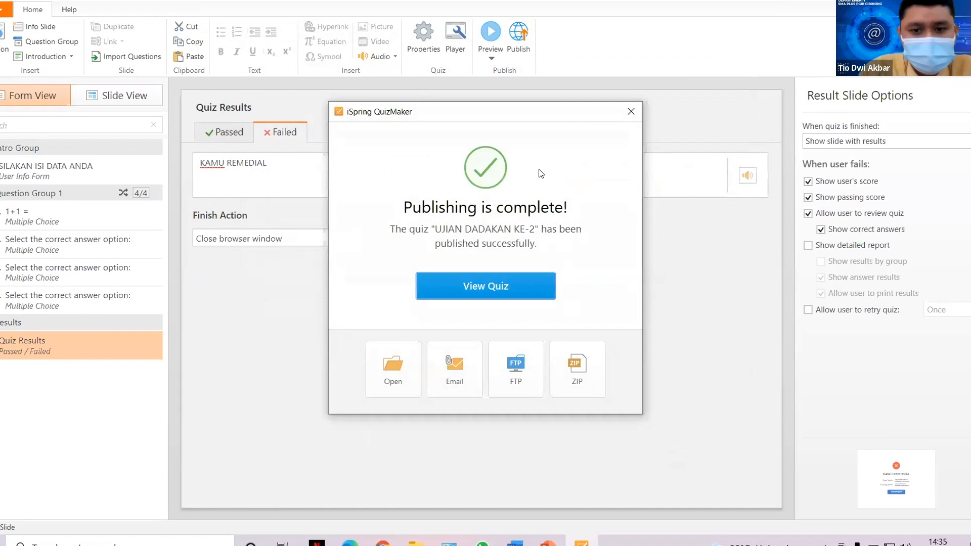
left_click(500, 287)
Open the published quiz in Google Chrome, then bring the Google Drive Materi folder tab forward.
left_click(522, 448)
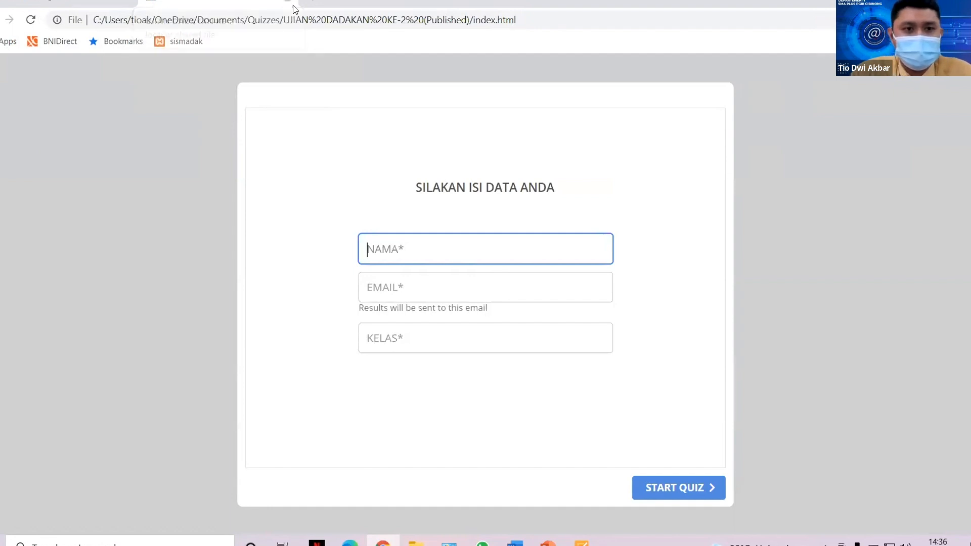
left_click(89, 3)
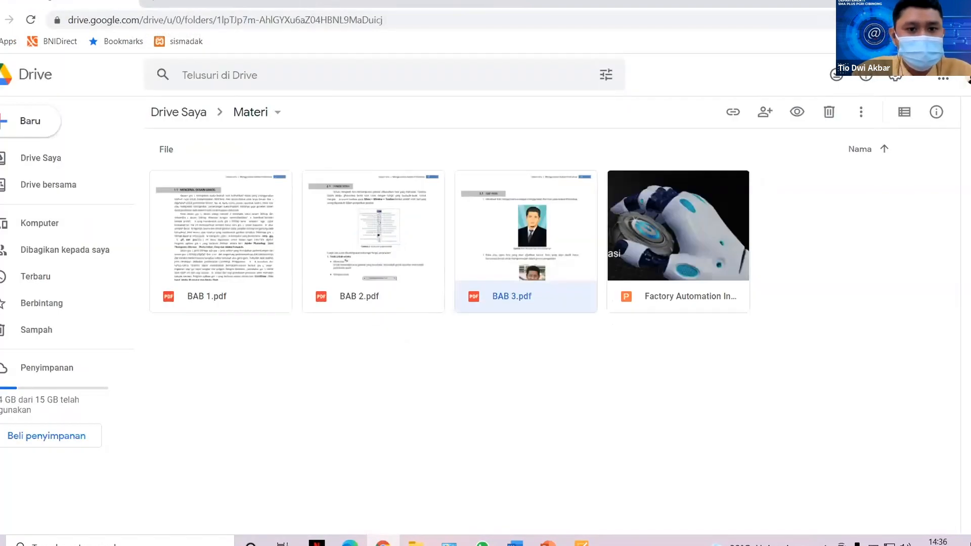
Upload the UJIAN DADAKAN KE-2 (Published) folder from Documents > Quizzes into My Drive.
left_click(192, 111)
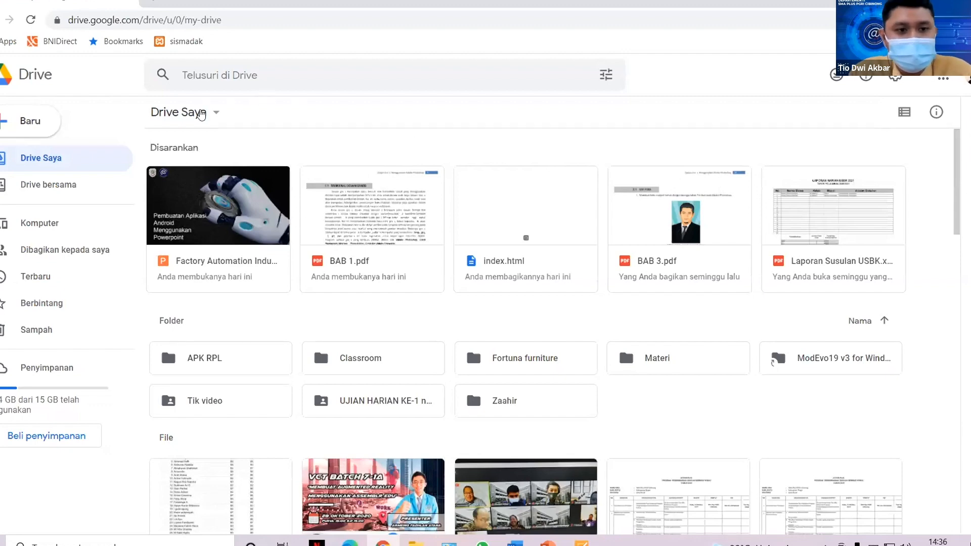
left_click(26, 123)
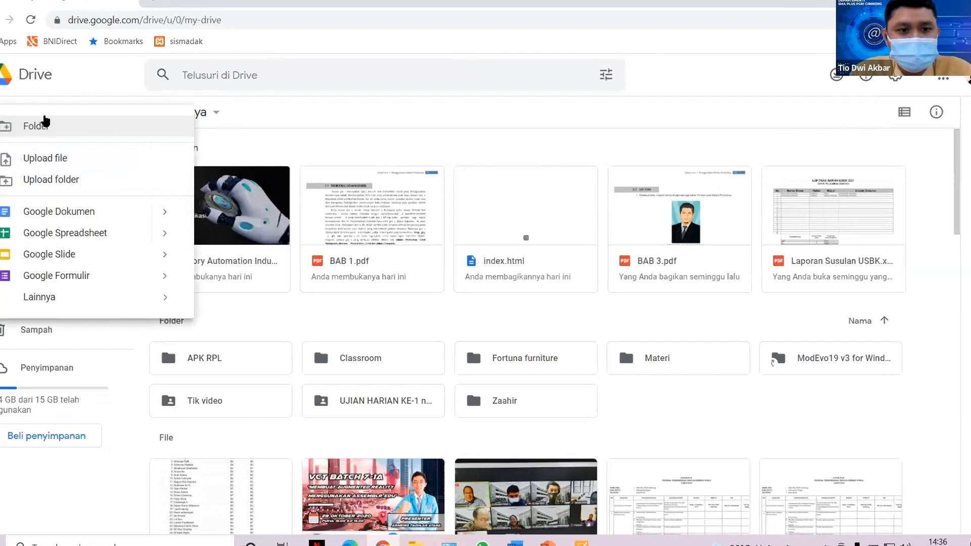
left_click(80, 181)
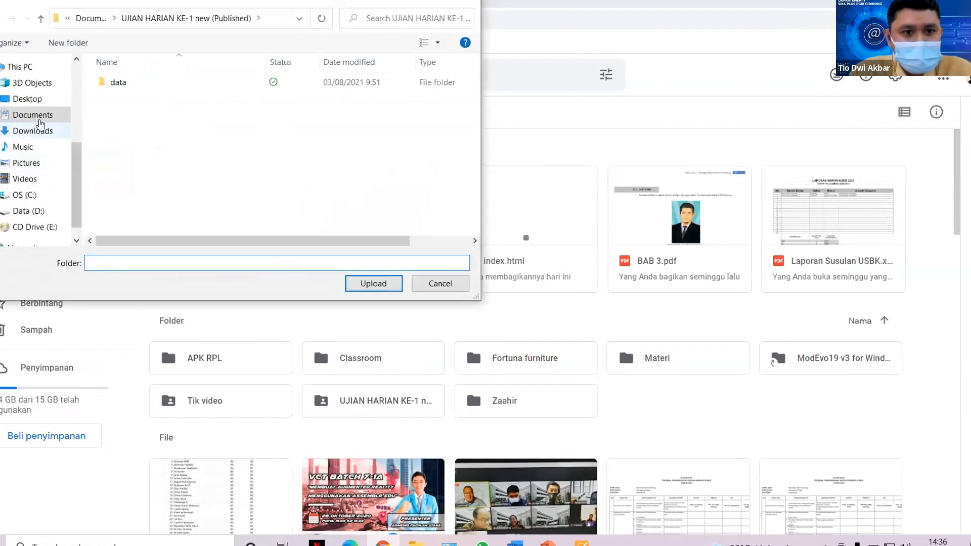
left_click(37, 120)
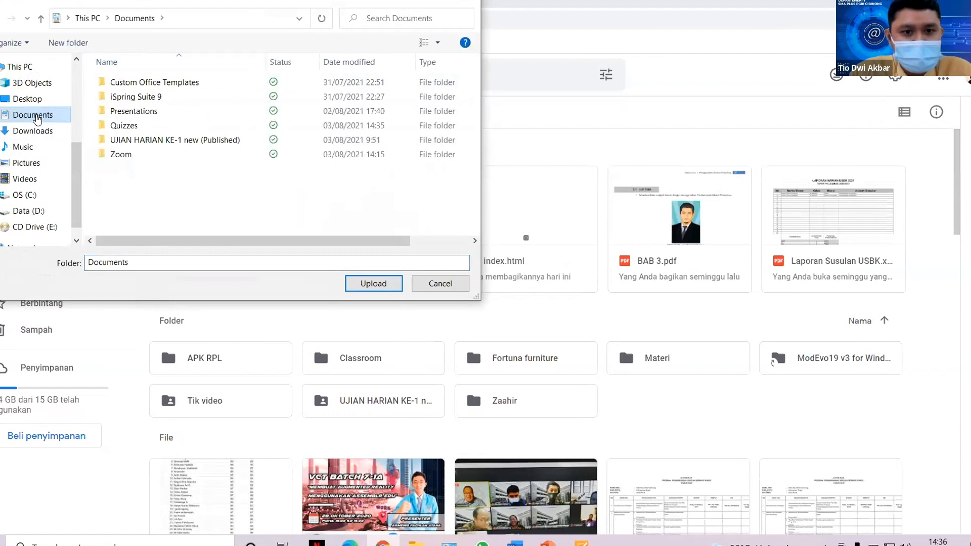
double_click(126, 125)
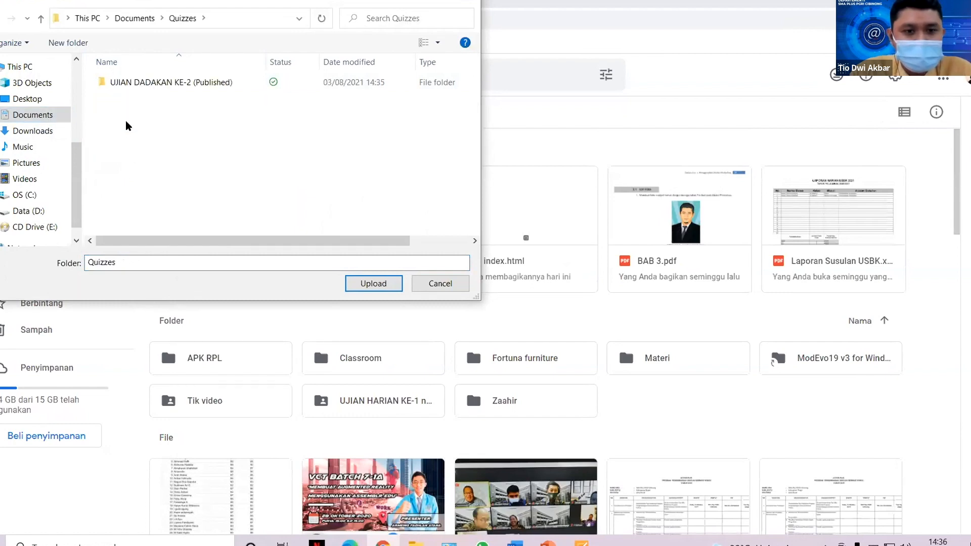
left_click(147, 84)
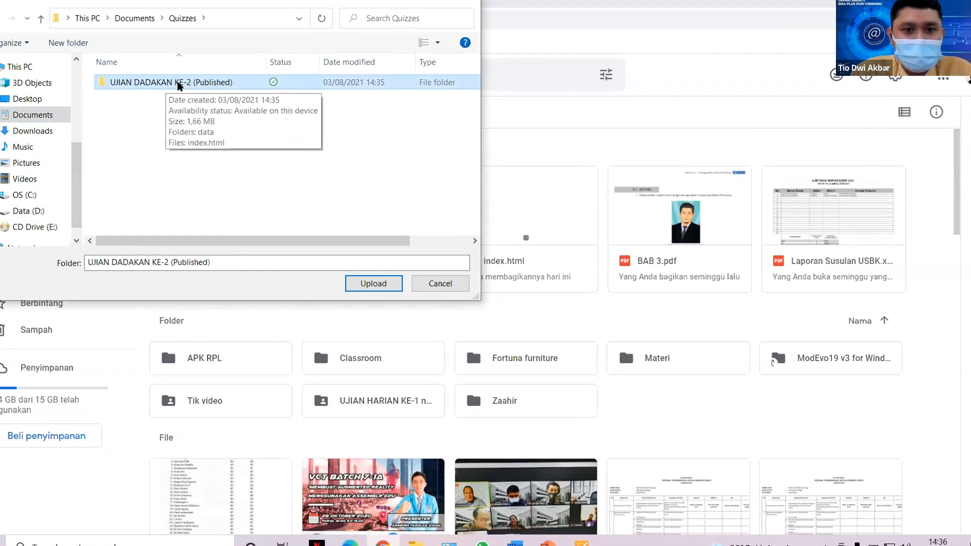
left_click(383, 285)
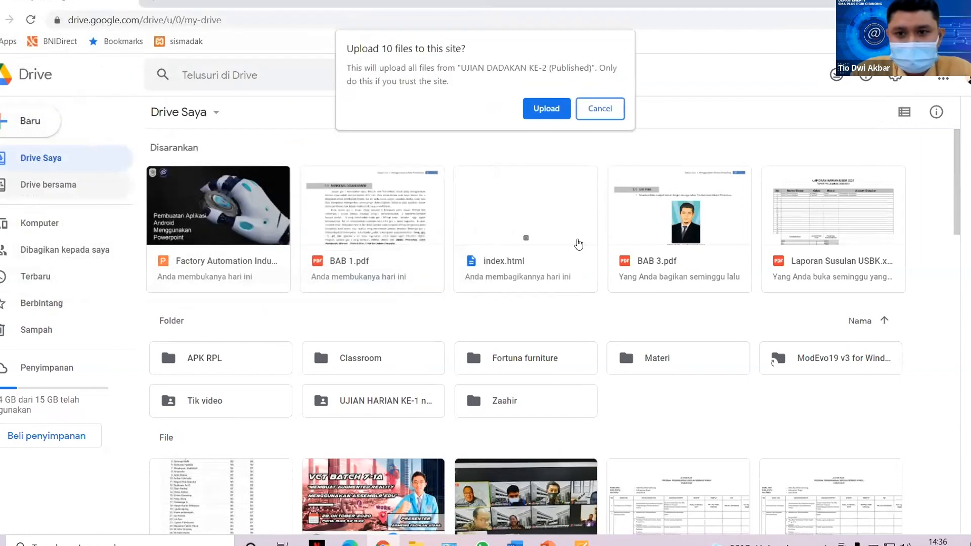
left_click(548, 109)
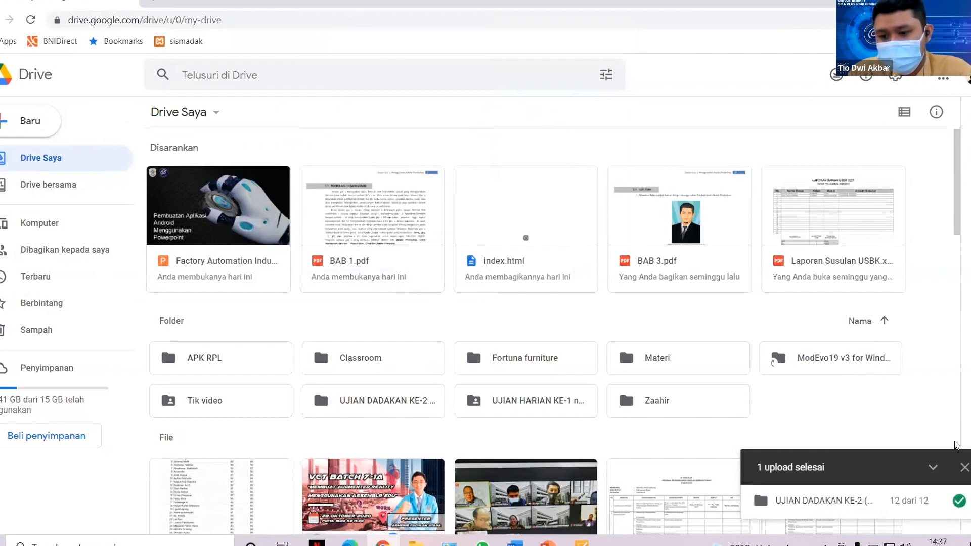
left_click(964, 467)
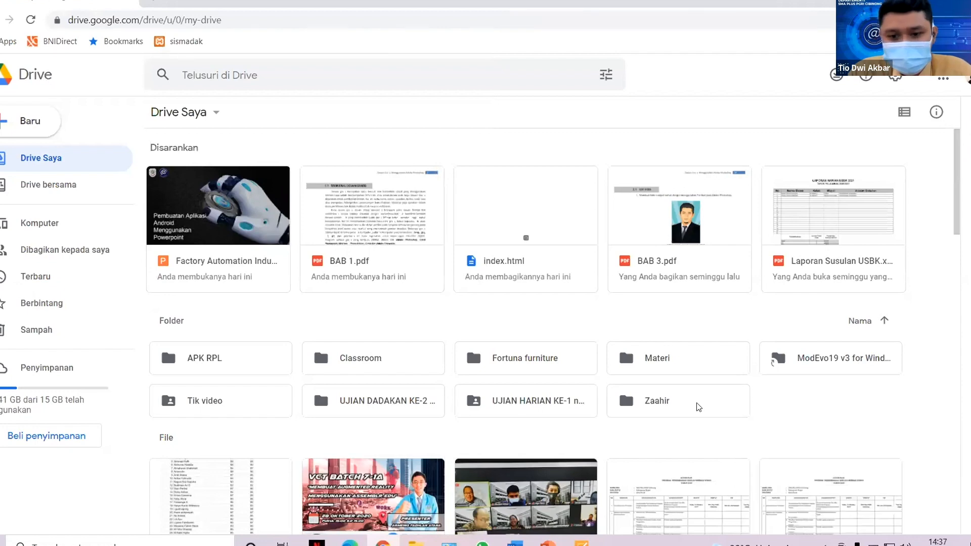
left_click(394, 401)
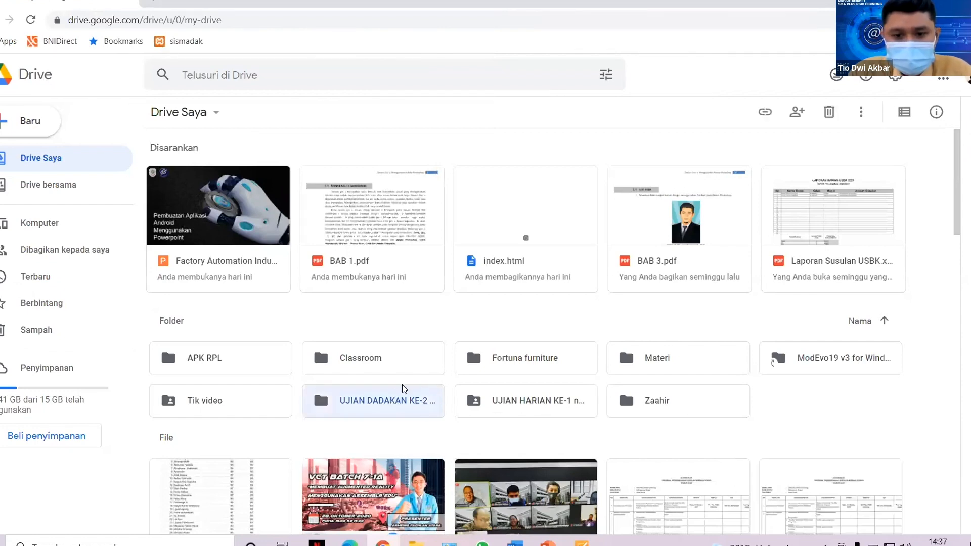
Share the UJIAN DADAKAN KE-2 folder as 'Siapa saja yang memiliki link' so anyone with the link can view it.
scroll(402, 392, "down", 1)
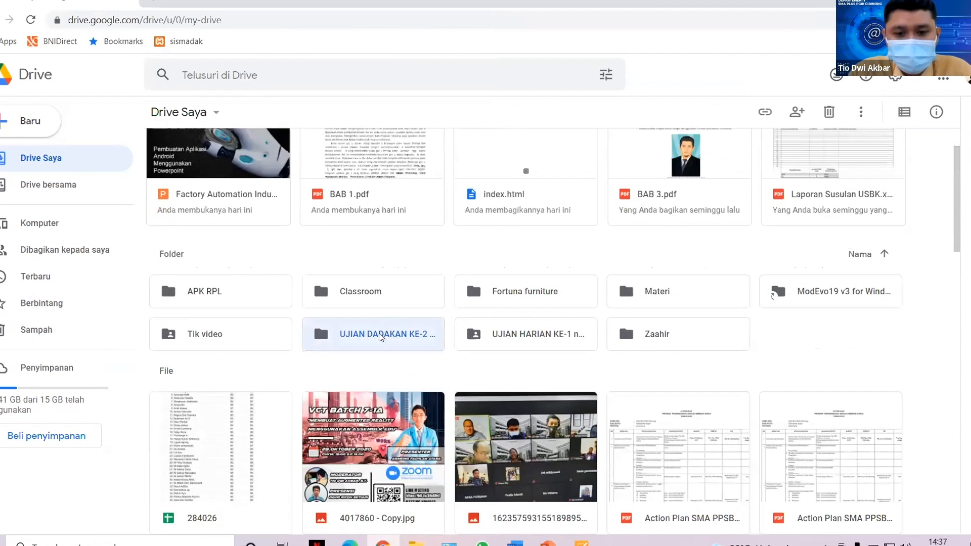
right_click(380, 335)
left_click(434, 255)
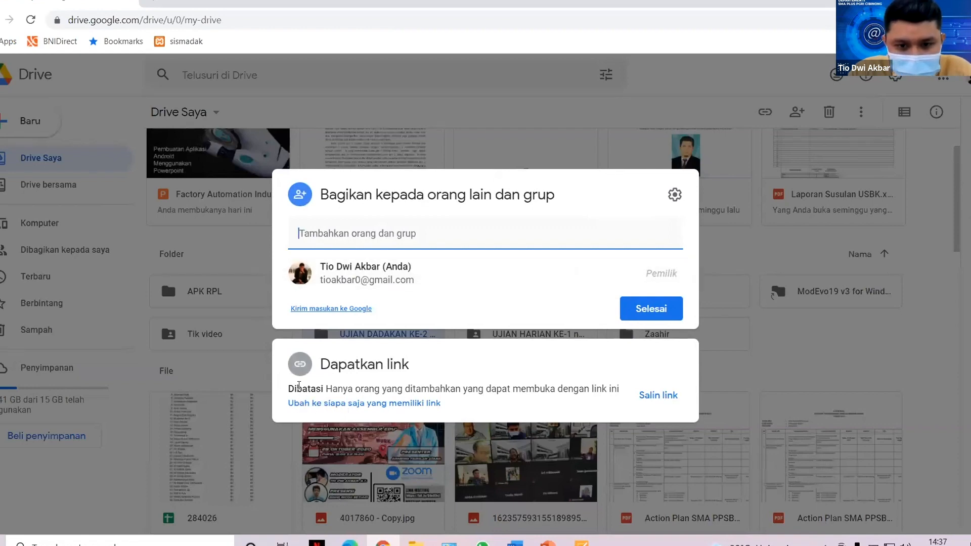
left_click_drag(290, 387, 326, 389)
left_click(366, 354)
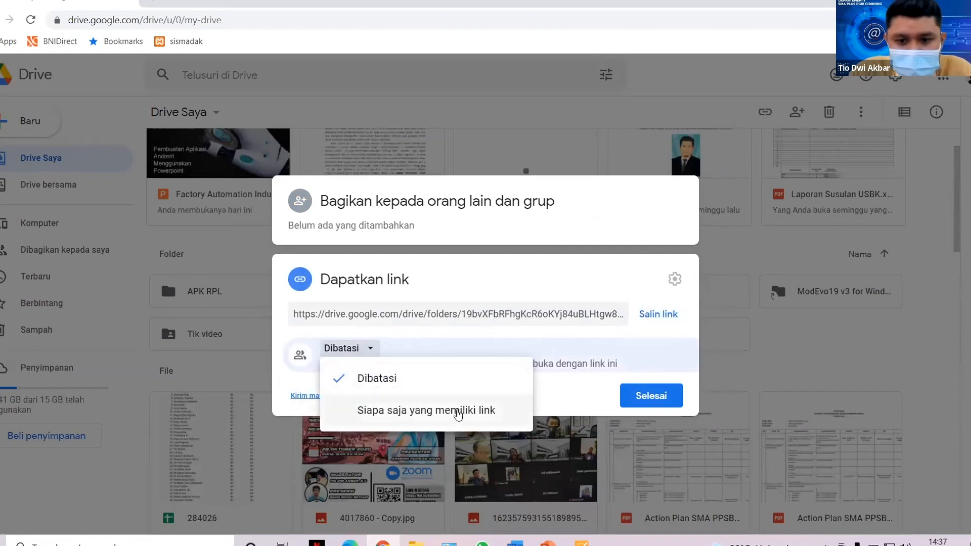
left_click(458, 412)
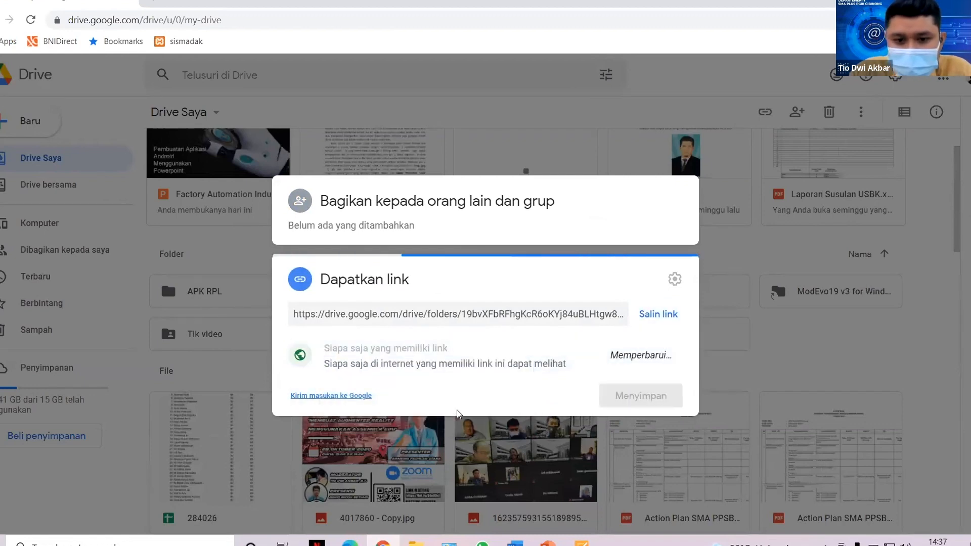
left_click(657, 410)
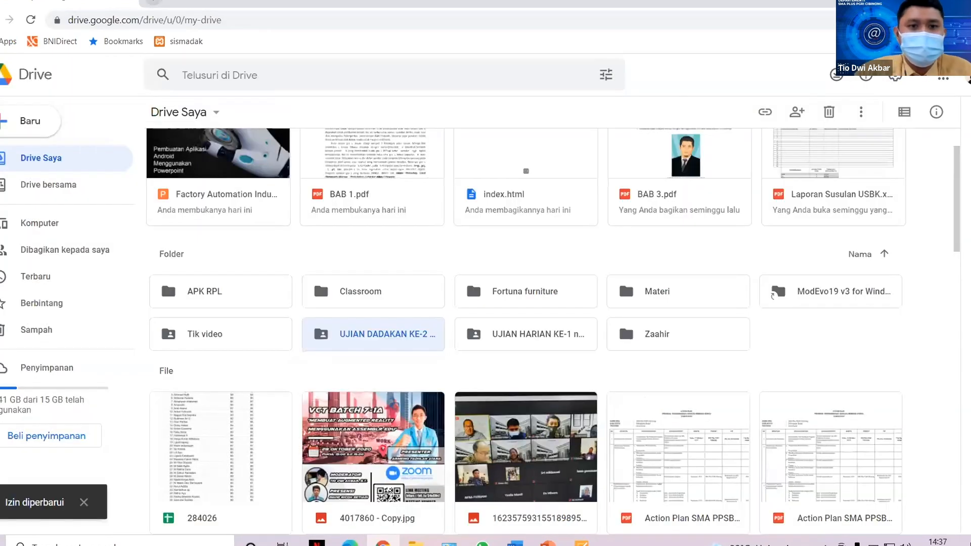
left_click(153, 2)
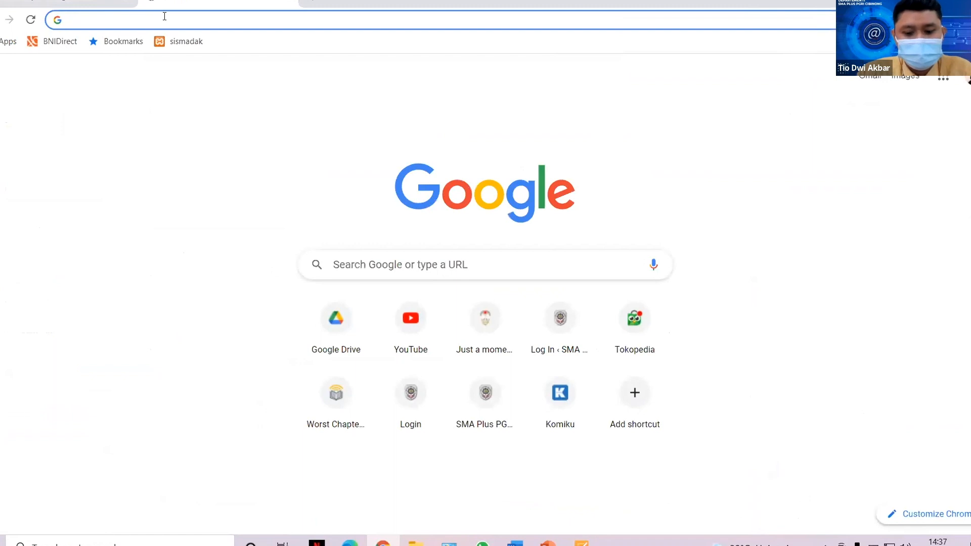
Connect DriveToWeb (drv.tw) to the Google Drive account and open the hosted UJIAN DADAKAN KE-2 quiz.
type("drive to web")
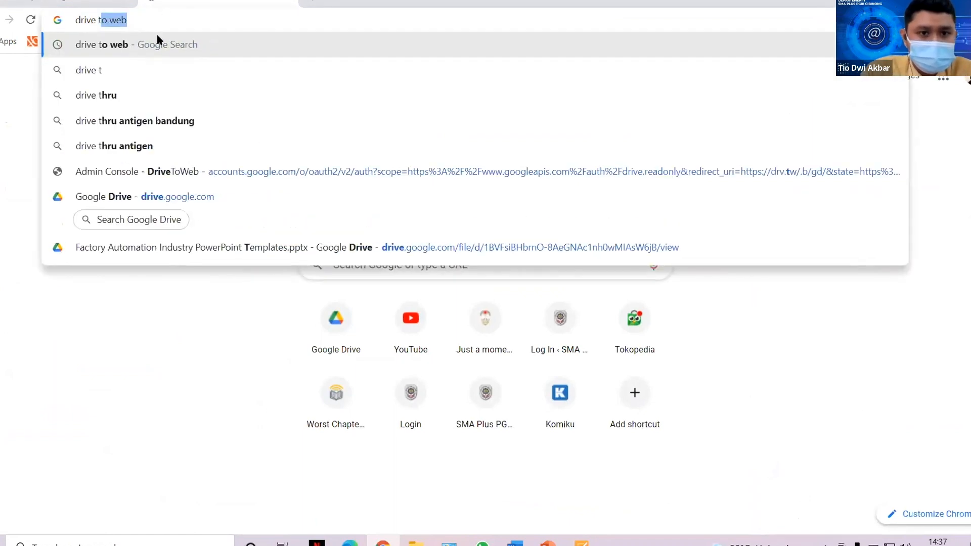
key("Return")
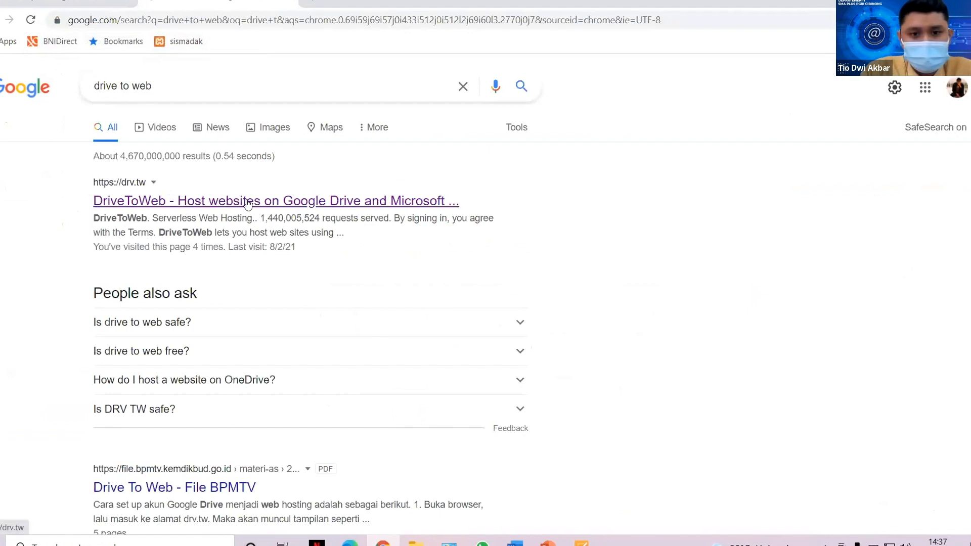
left_click(278, 203)
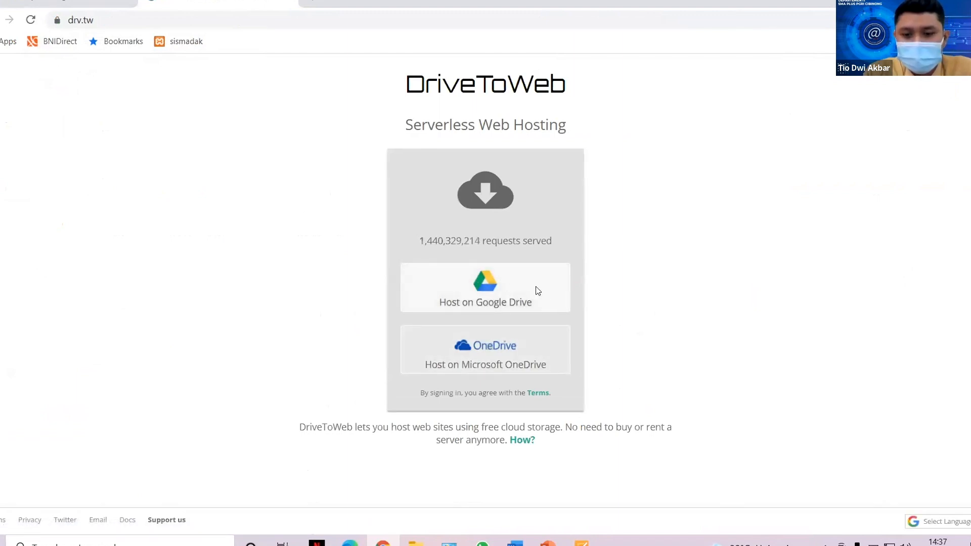
left_click(492, 287)
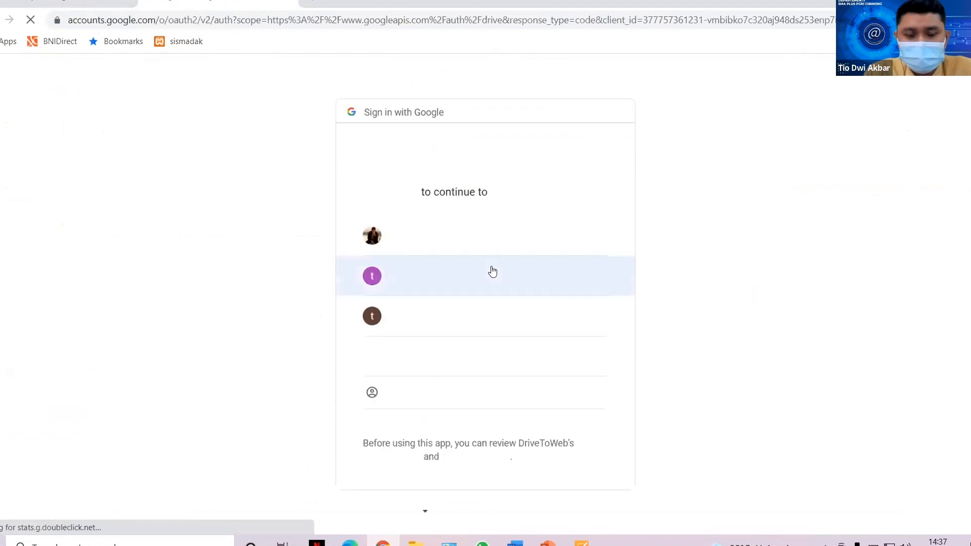
left_click(434, 235)
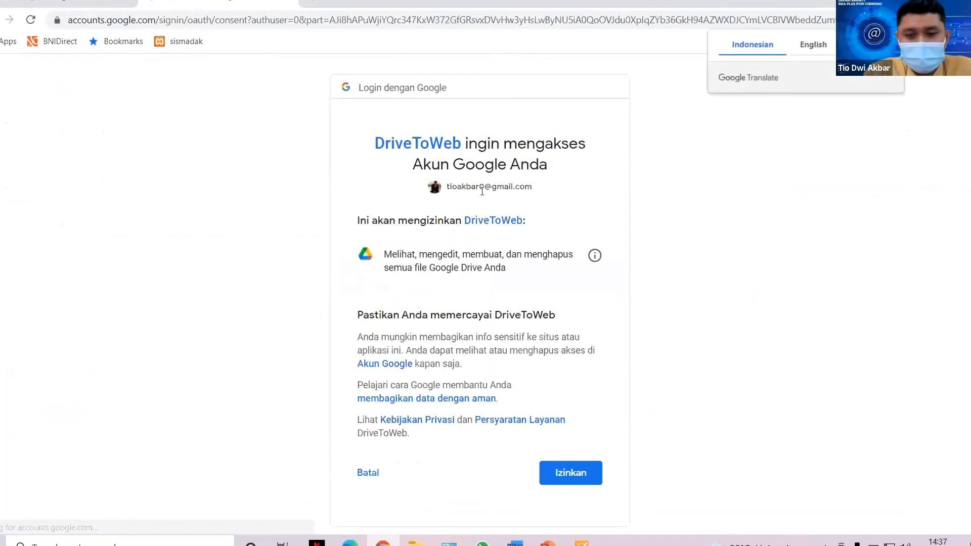
left_click(569, 469)
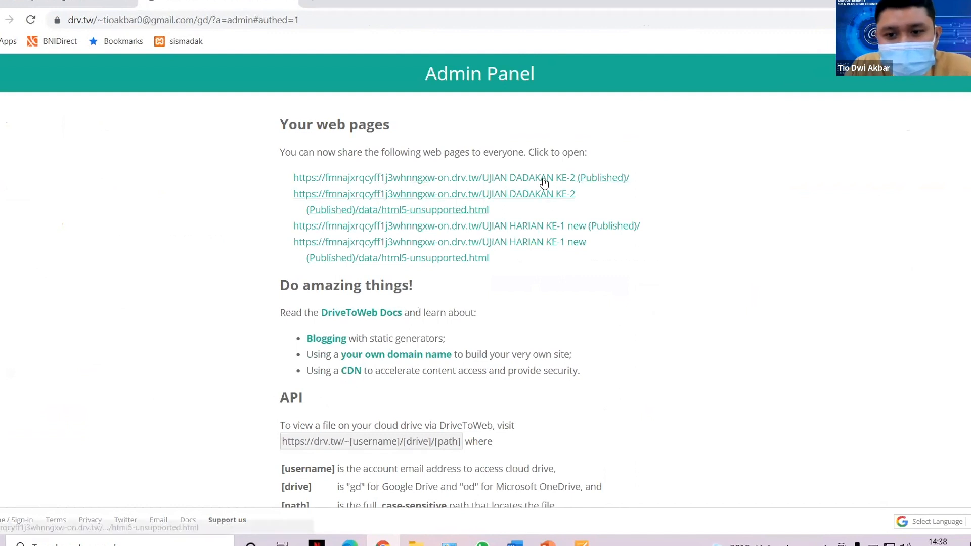
left_click(494, 180)
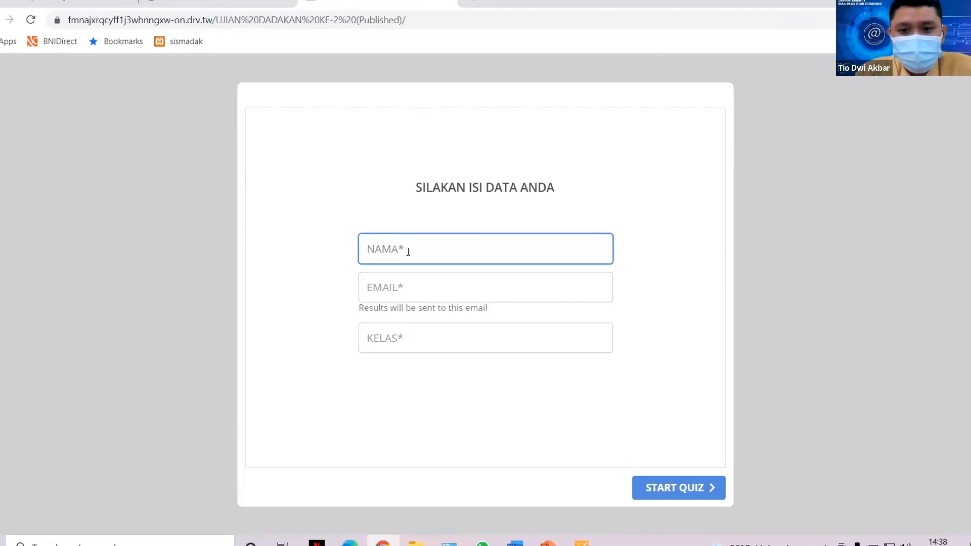
Fill in the participant's name, e-mail and class on the SILAKAN ISI DATA ANDA form and start the quiz.
type("tio")
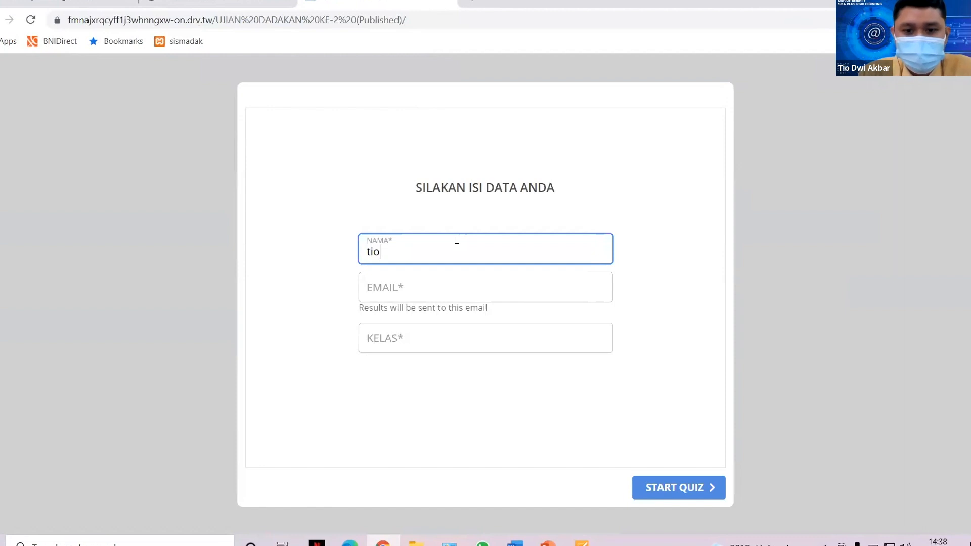
left_click(441, 274)
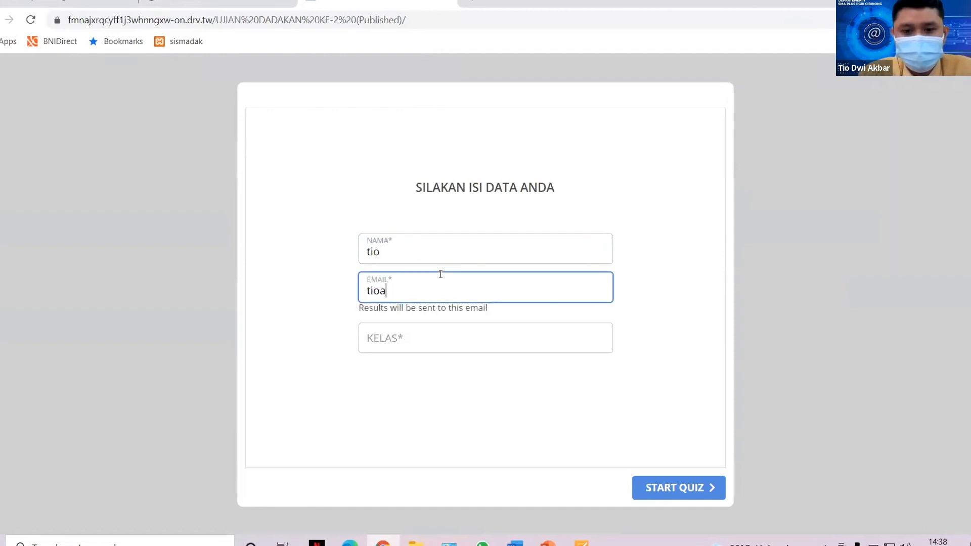
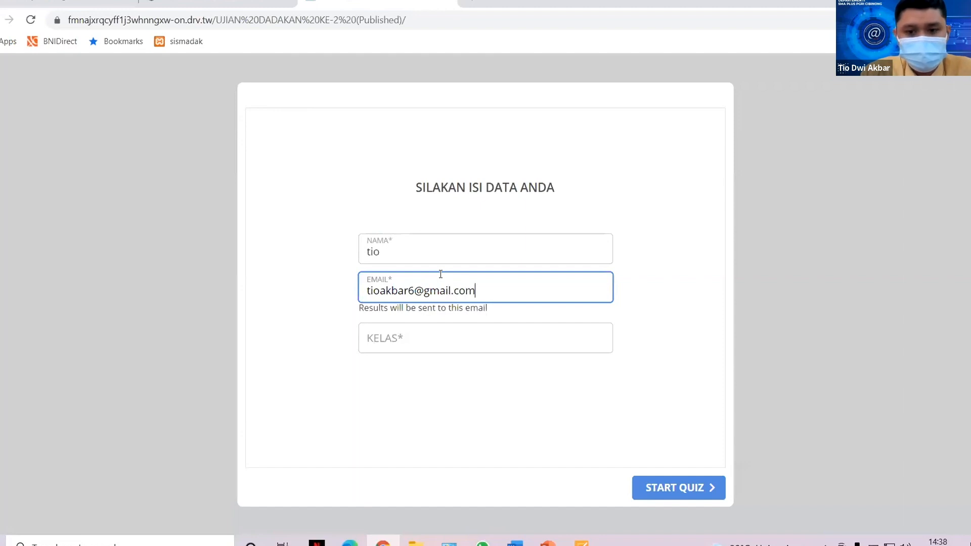
left_click(437, 335)
type("XII")
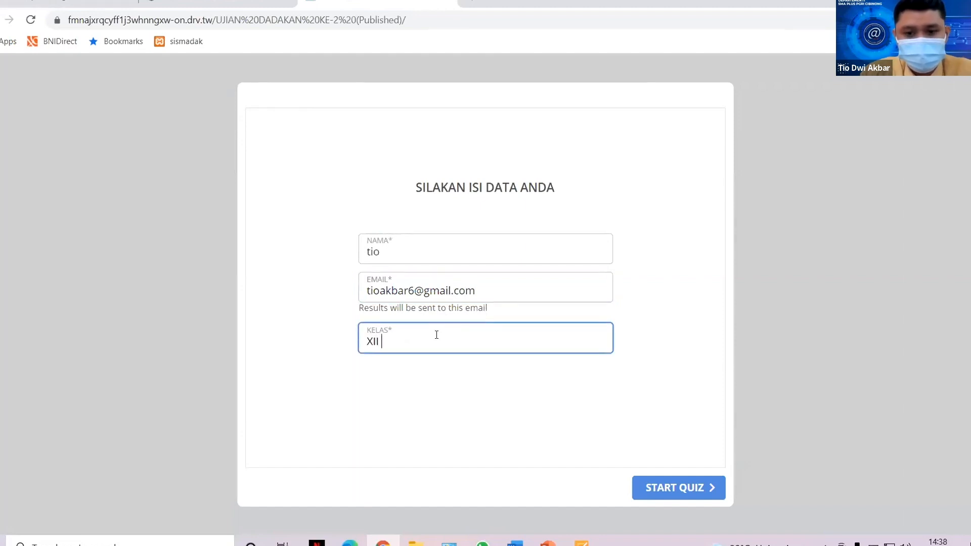
type(" IOA")
key("BackSpace")
type("PS 1")
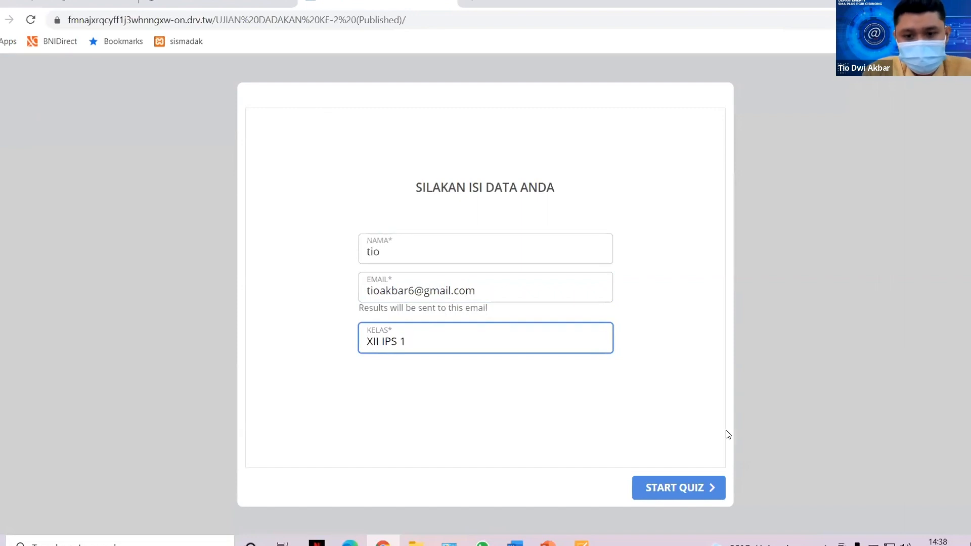
left_click(705, 487)
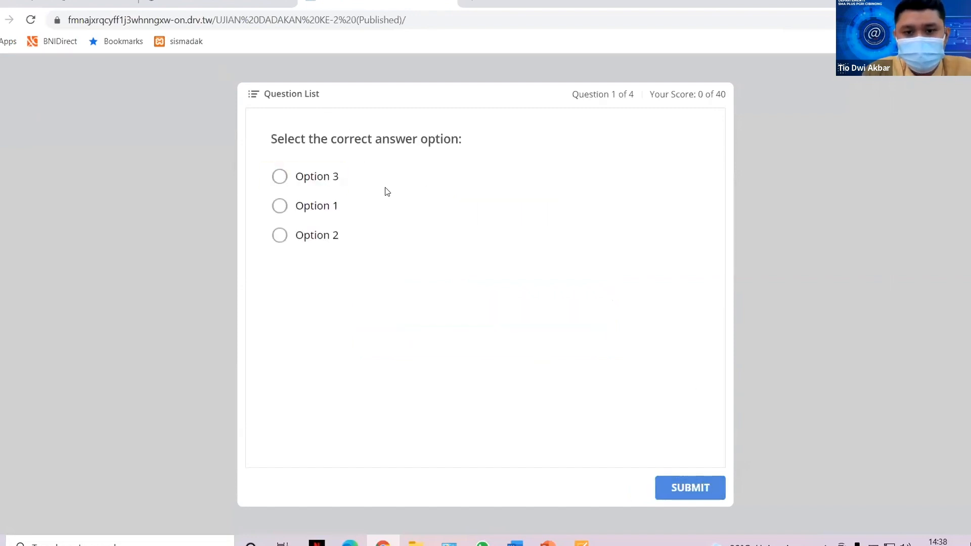
Answer the first two questions, choosing 2 for 1+1, then close the quiz tab.
left_click(323, 211)
left_click(685, 487)
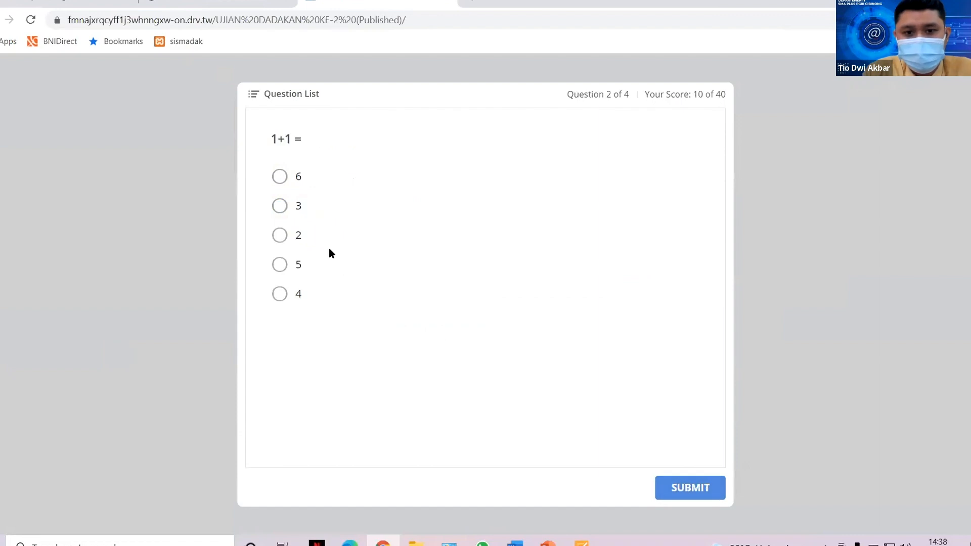
left_click(280, 202)
left_click(280, 235)
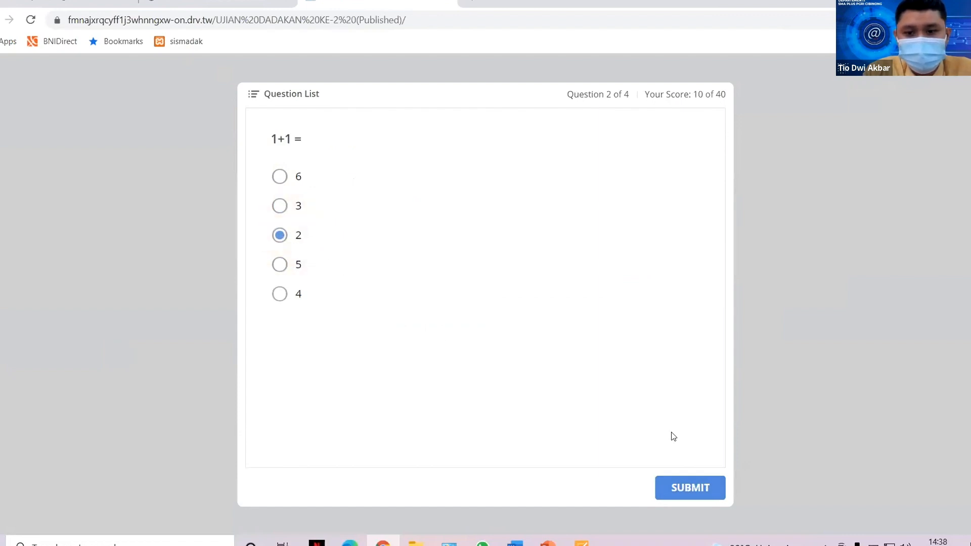
left_click(676, 491)
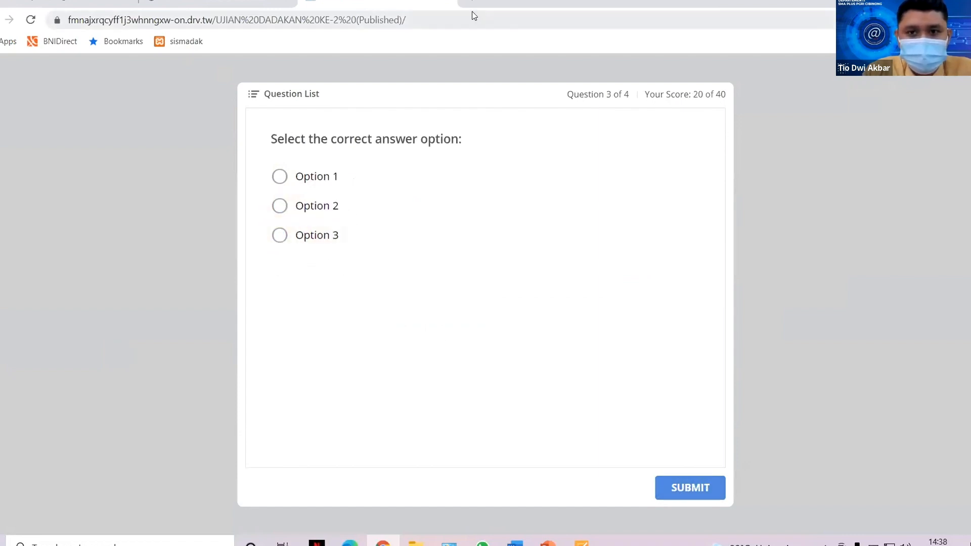
left_click(447, 1)
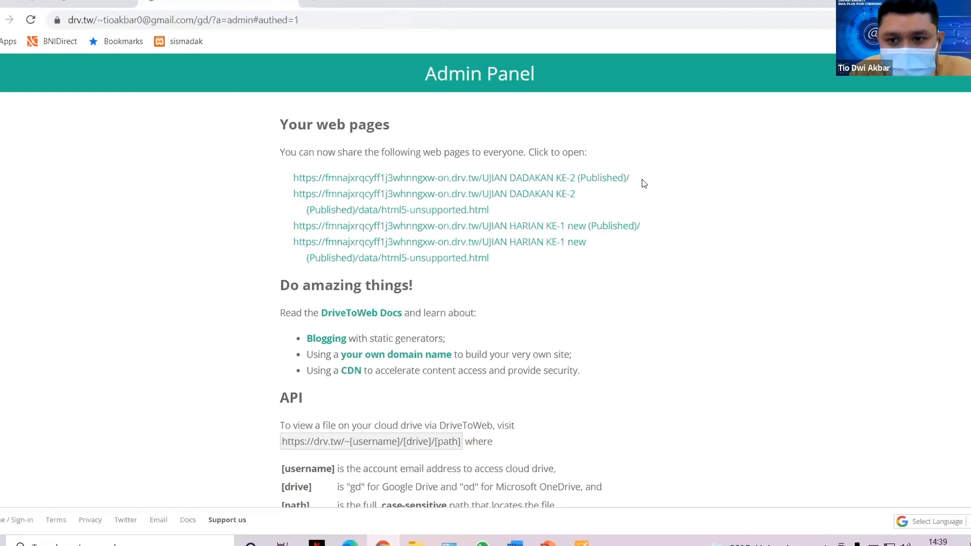
Copy the UJIAN DADAKAN KE-2 (Published) quiz link from the Admin Panel and return to PowerPoint.
left_click_drag(629, 178, 294, 179)
key("ctrl+c")
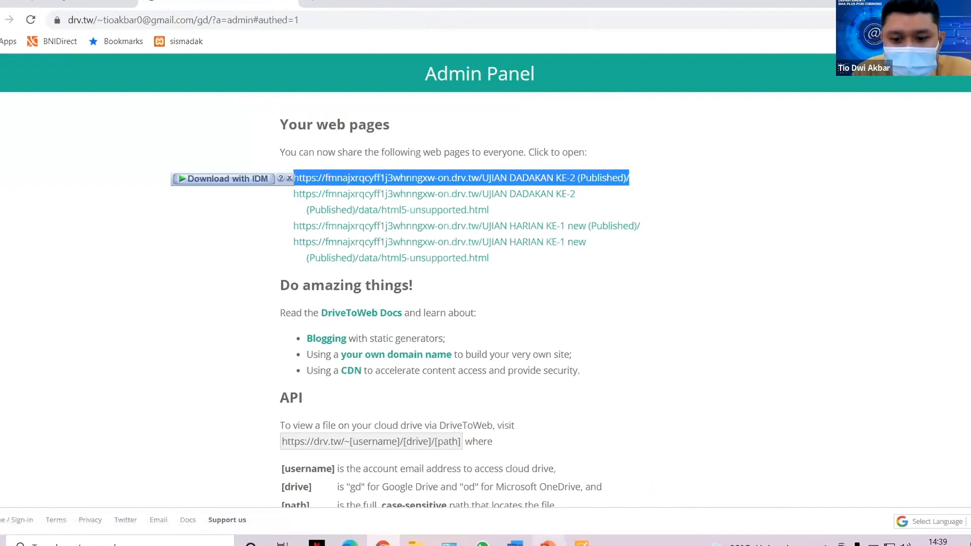
left_click(549, 544)
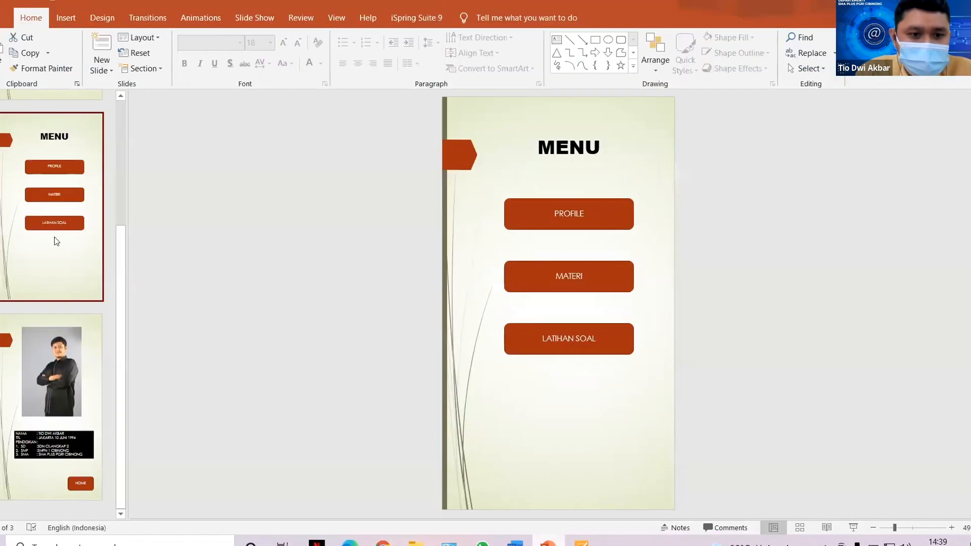
Hyperlink the LATIHAN SOAL button on the MENU slide to the pasted online quiz URL.
left_click(623, 340)
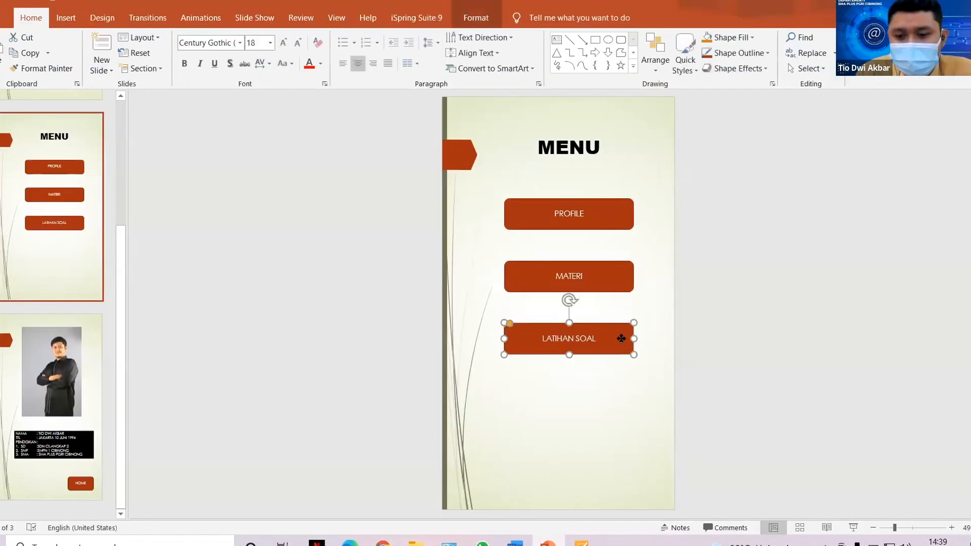
right_click(625, 341)
left_click(673, 213)
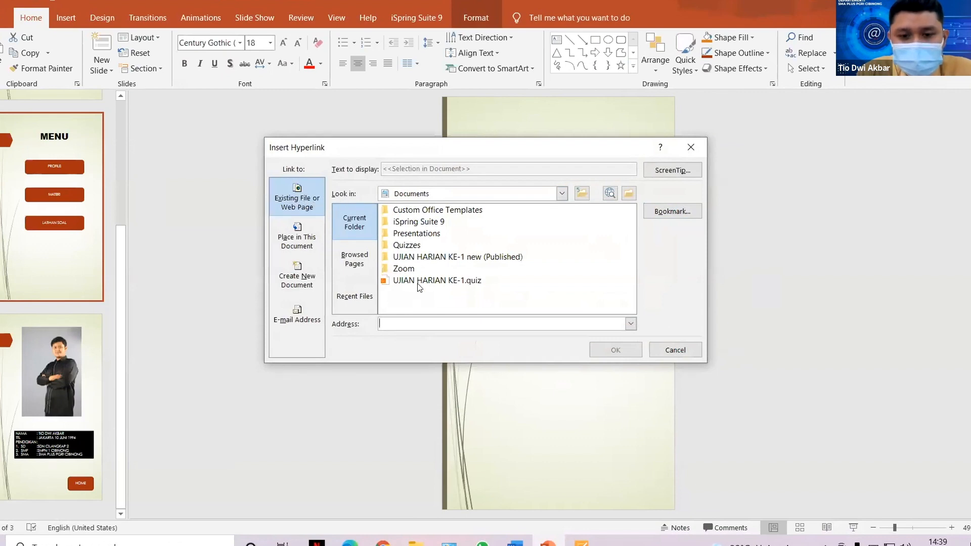
left_click(396, 321)
key("ctrl+v")
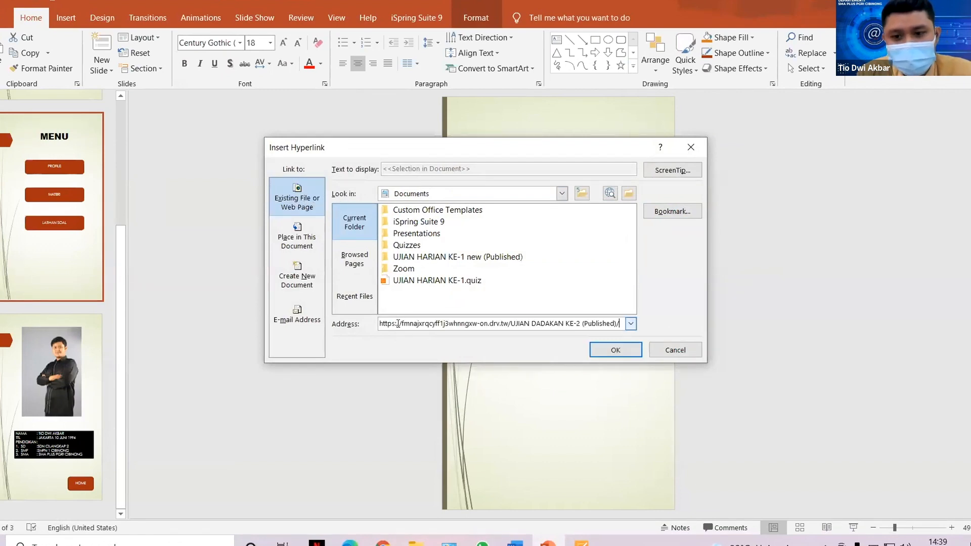
left_click(619, 352)
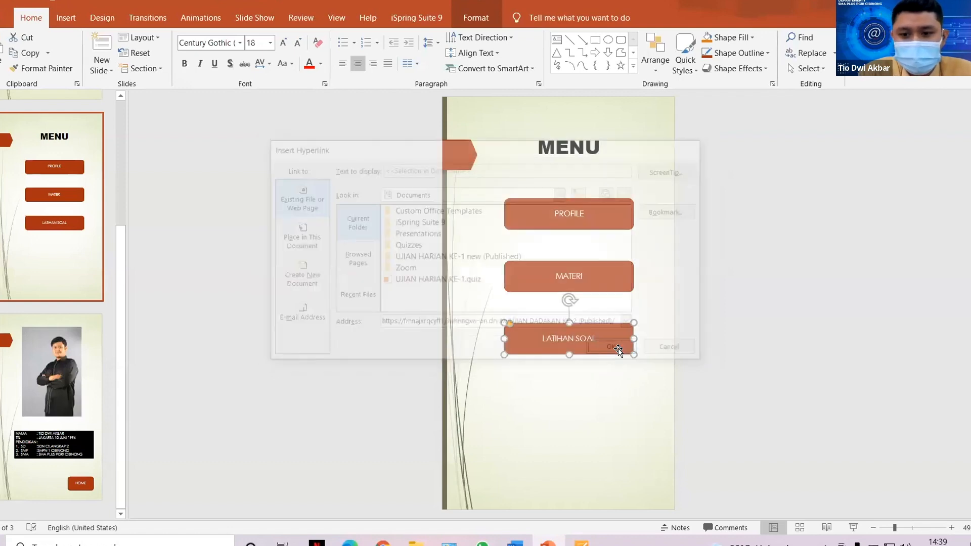
left_click(726, 449)
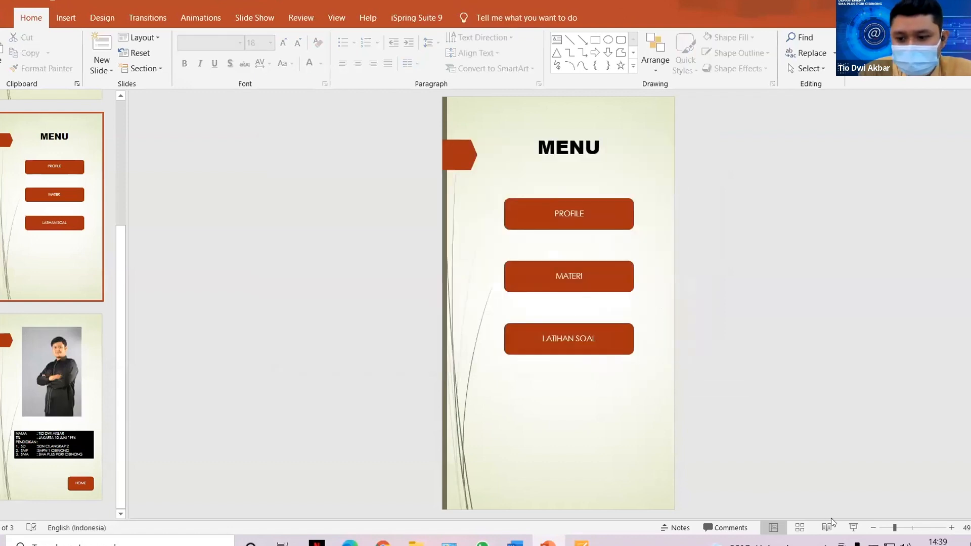
left_click(853, 528)
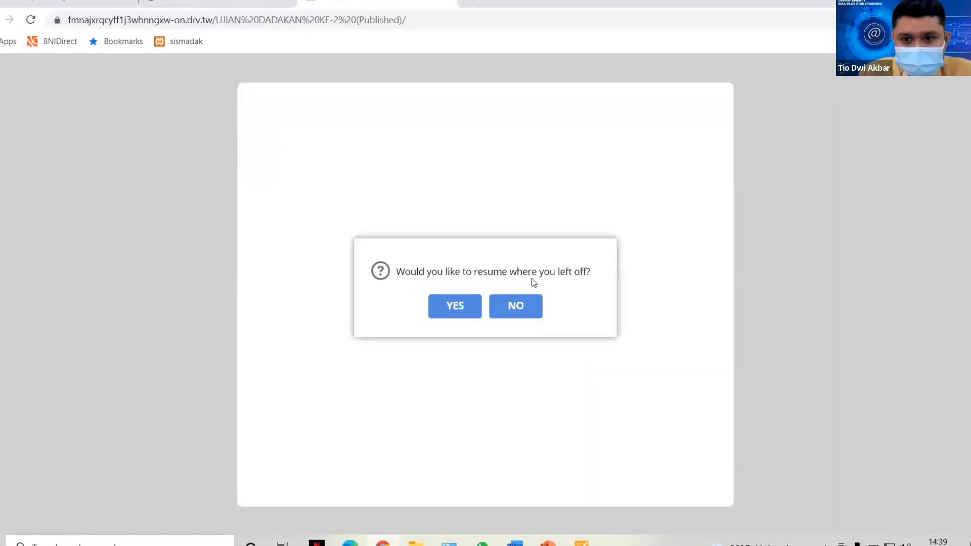
left_click(515, 305)
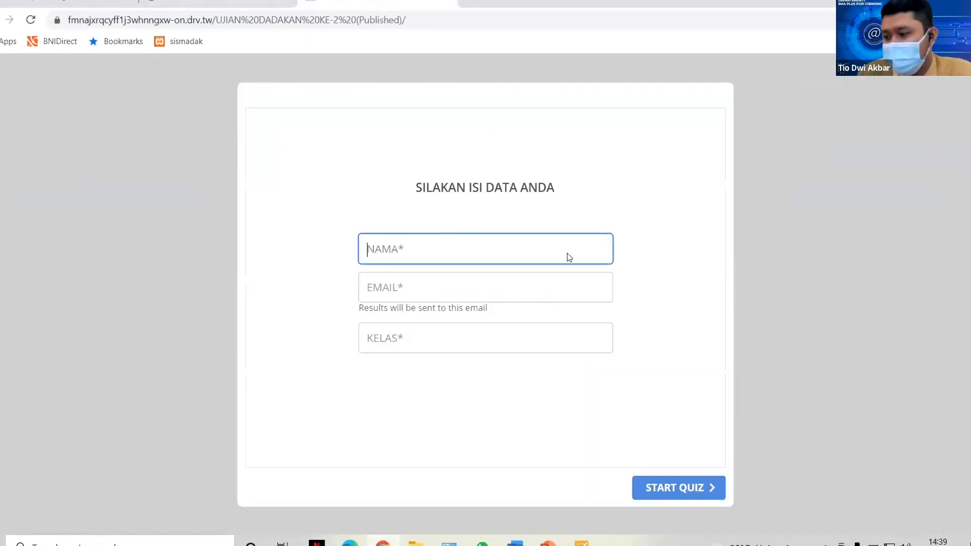
left_click(448, 4)
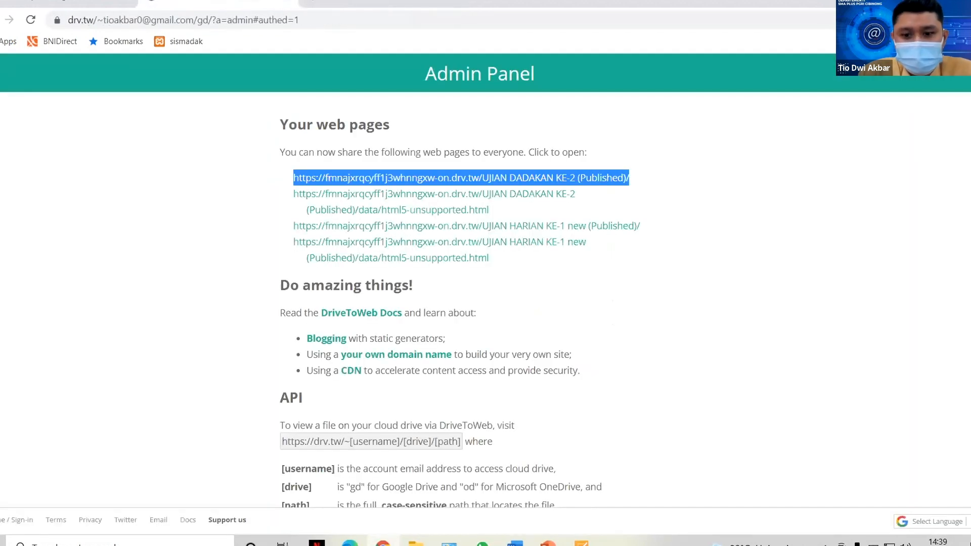
mouse_move(547, 542)
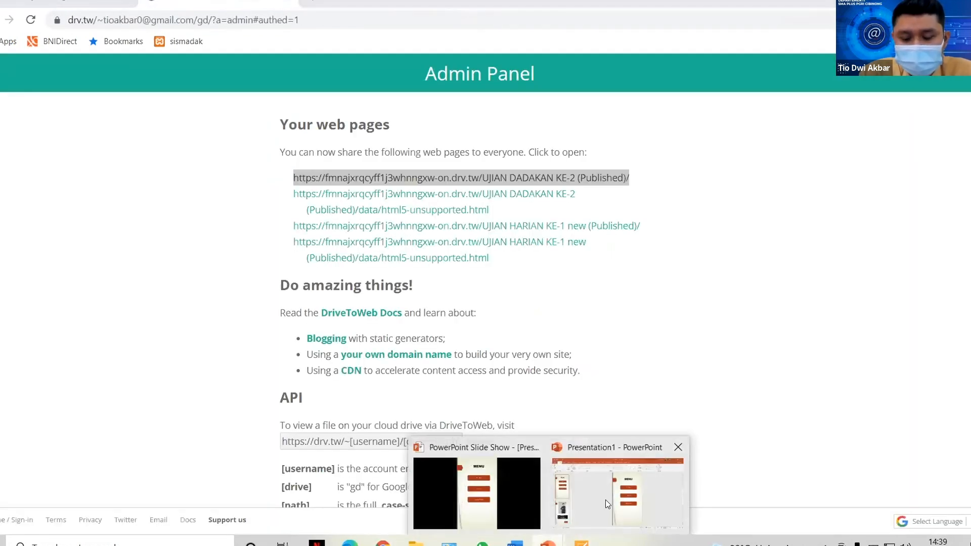
left_click(605, 500)
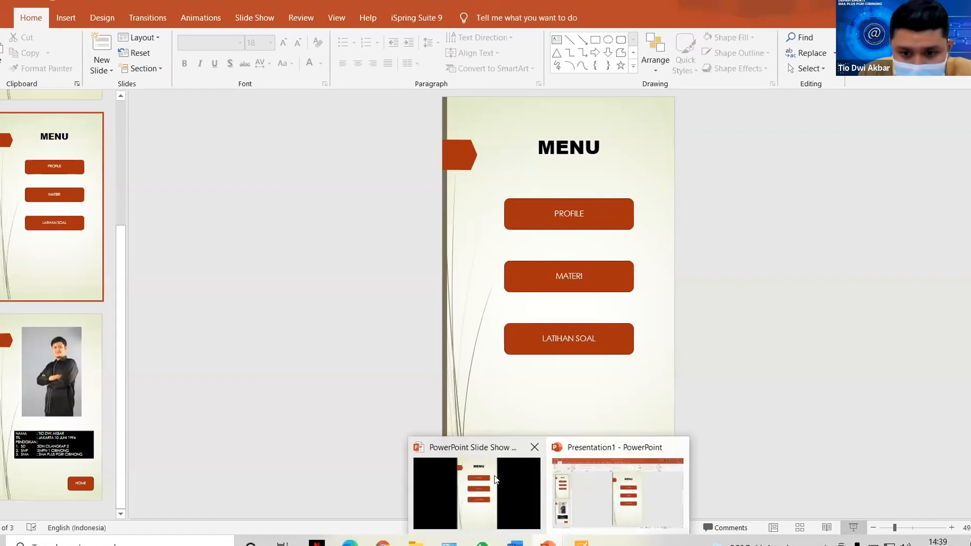
left_click(509, 452)
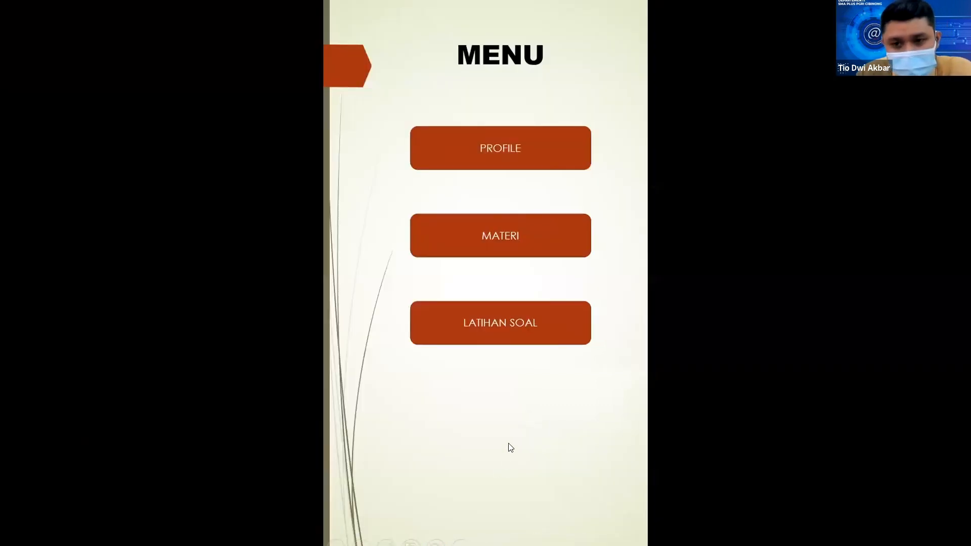
key("Escape")
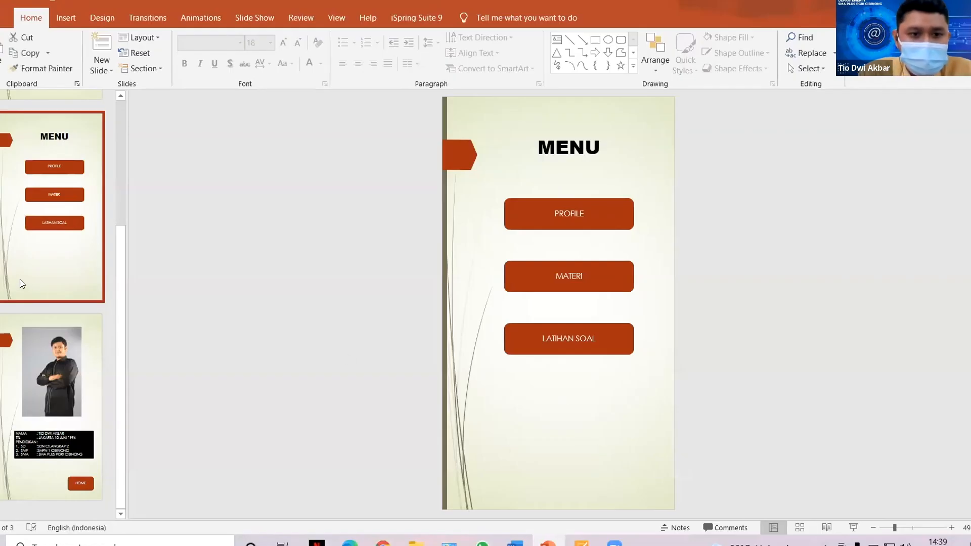
left_click(41, 340)
scroll(40, 340, "up", 3)
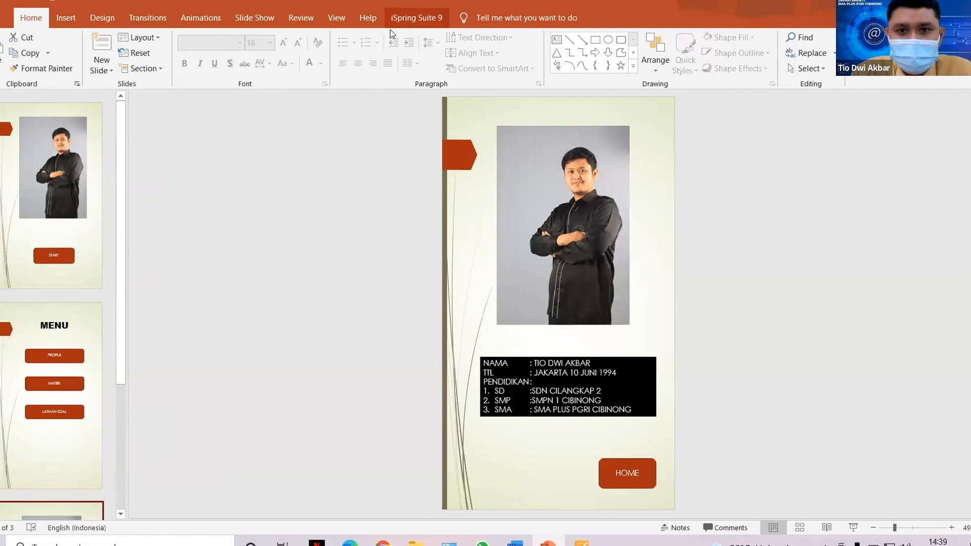
Open iSpring Suite's Publish Presentation dialog for Presentation1 with HTML5 output.
left_click(414, 14)
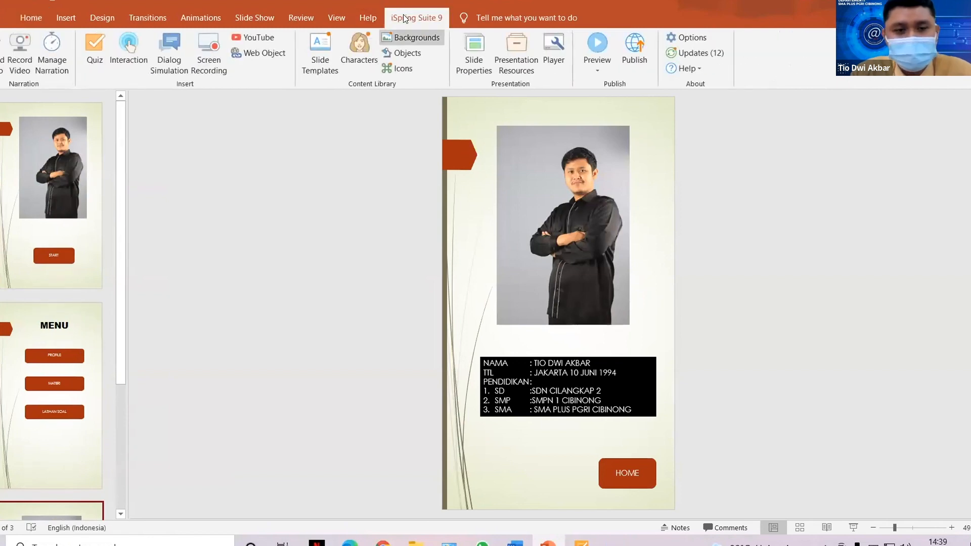
left_click(635, 50)
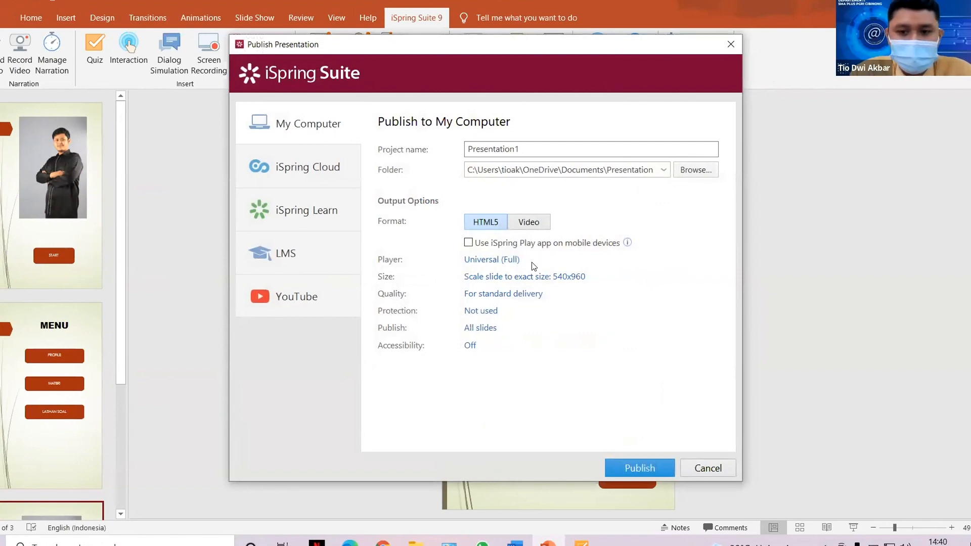
mouse_move(503, 260)
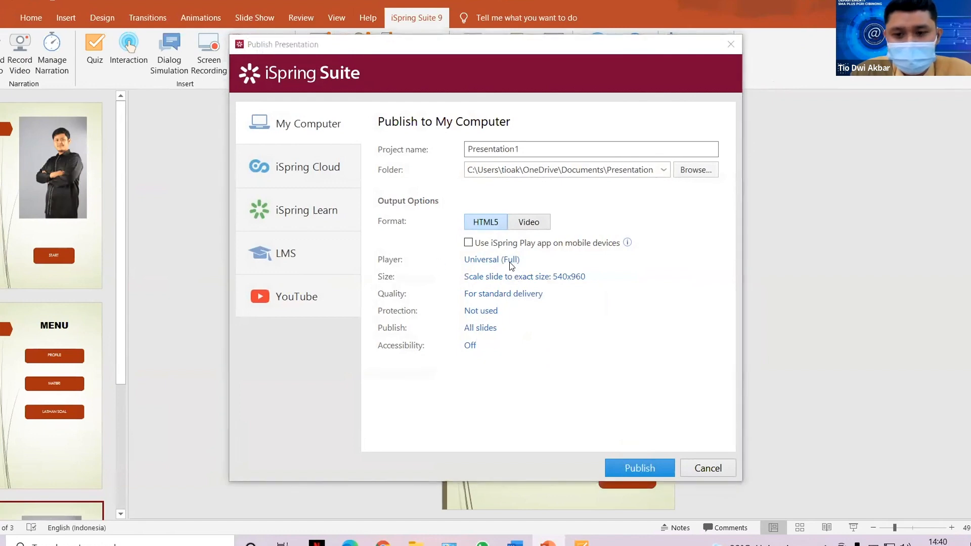
Turn off the Universal (Full) player's top bar, sidebar and bottom bar, and apply the changes.
left_click(508, 259)
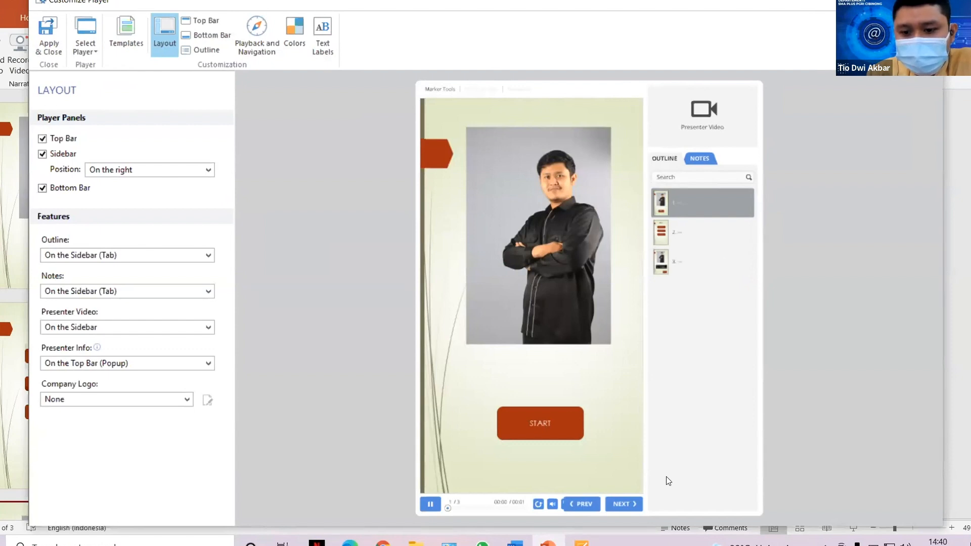
left_click(59, 138)
left_click(62, 155)
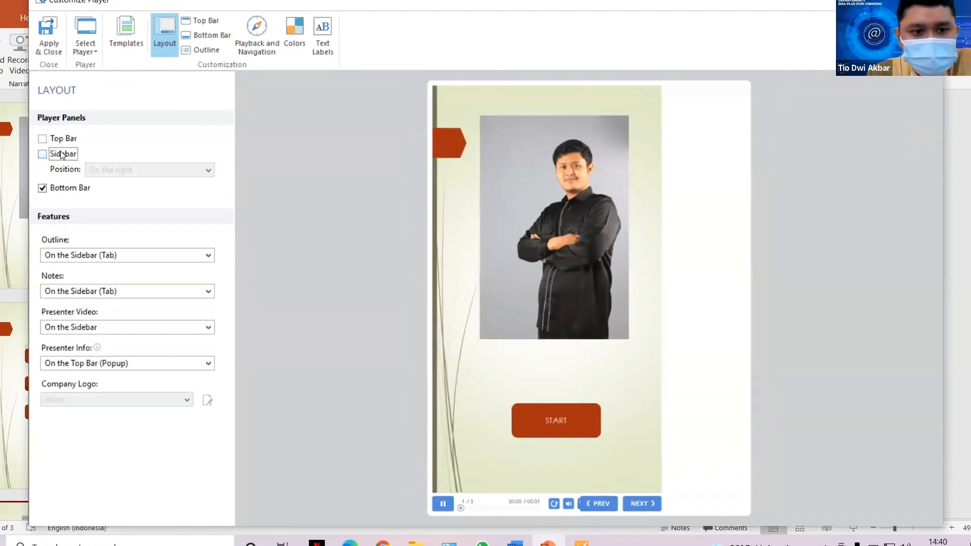
left_click(71, 189)
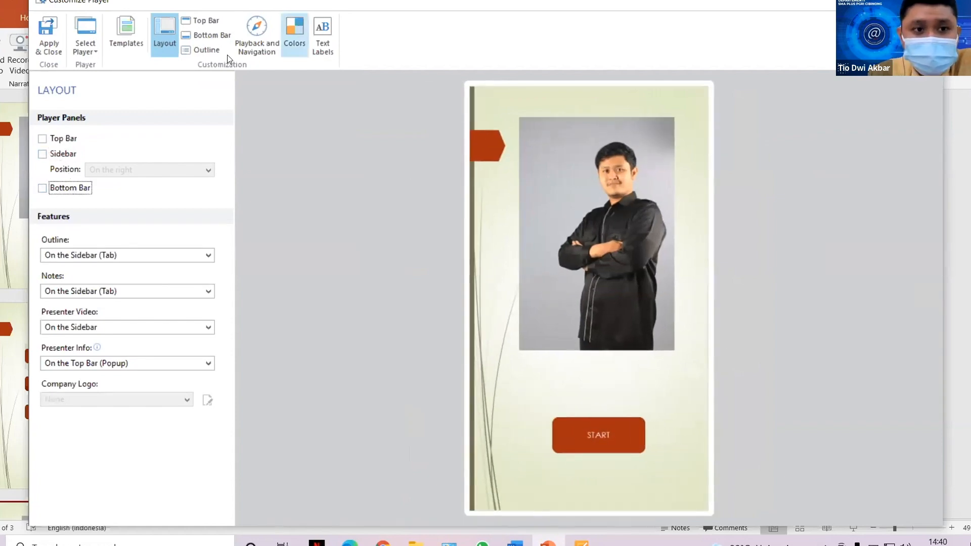
left_click(67, 53)
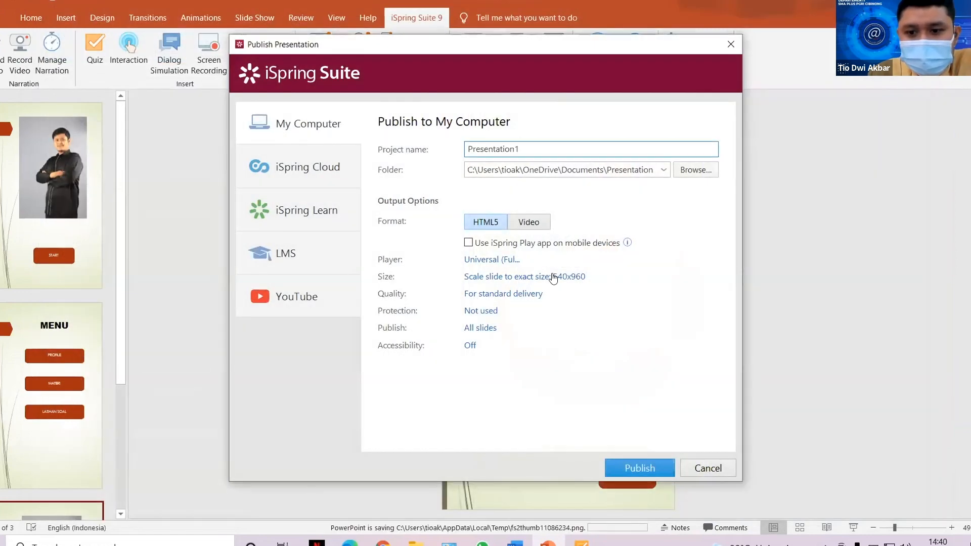
Set the output size to the original 720x1280 slide size.
left_click(559, 277)
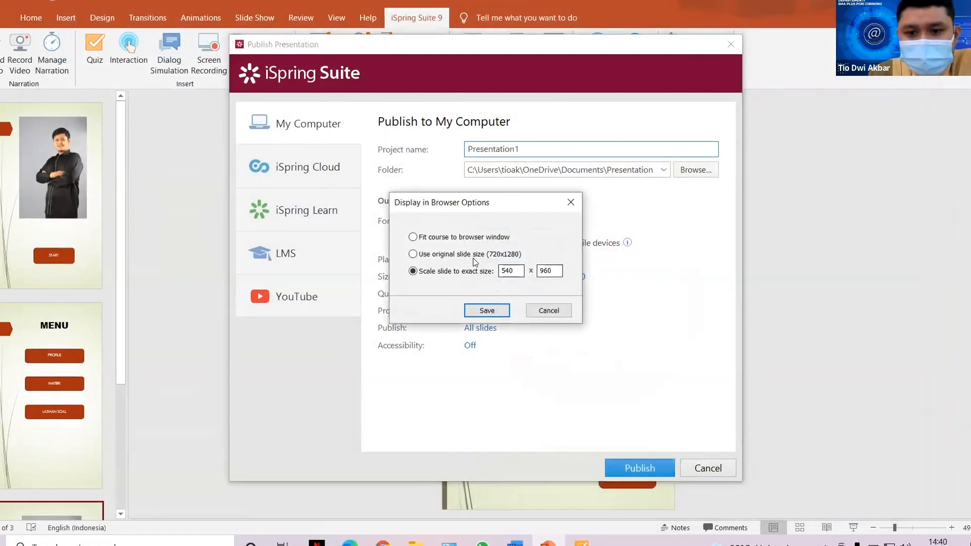
left_click(472, 254)
left_click(487, 311)
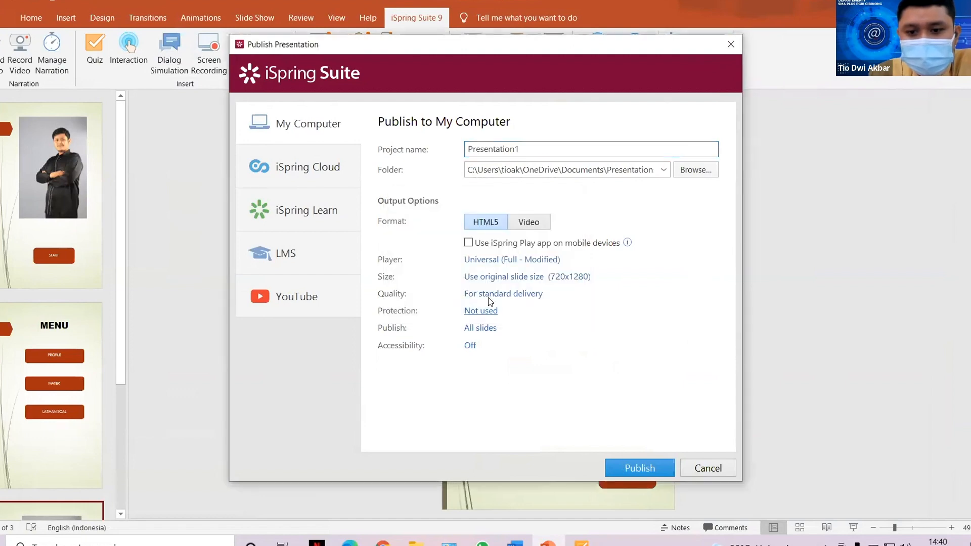
Rename the project to MY and publish it as HTML5.
left_click_drag(483, 166, 662, 175)
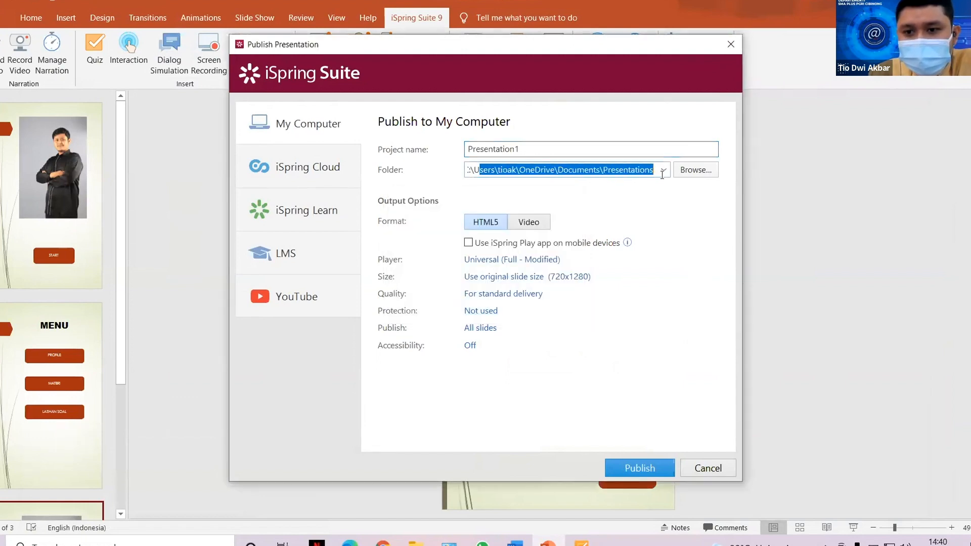
left_click(598, 170)
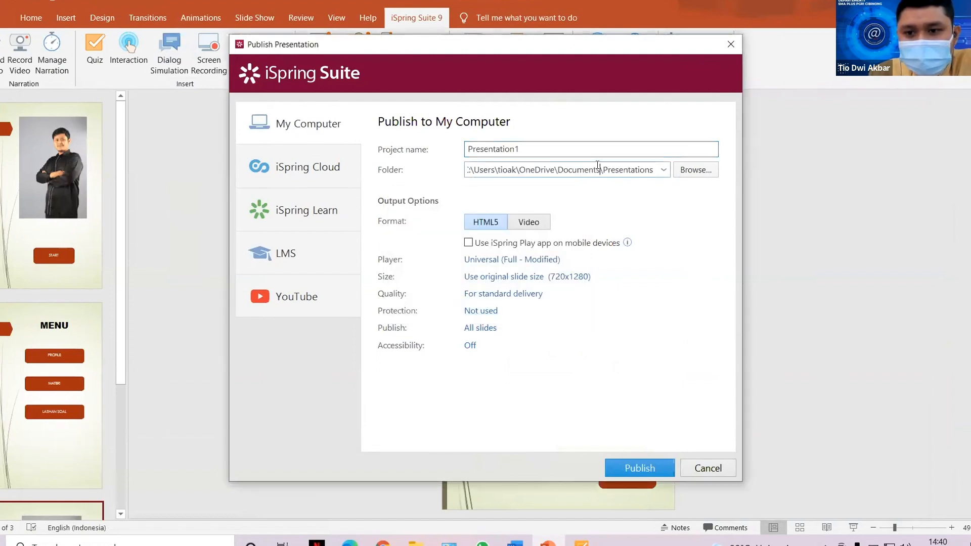
left_click_drag(521, 148, 460, 150)
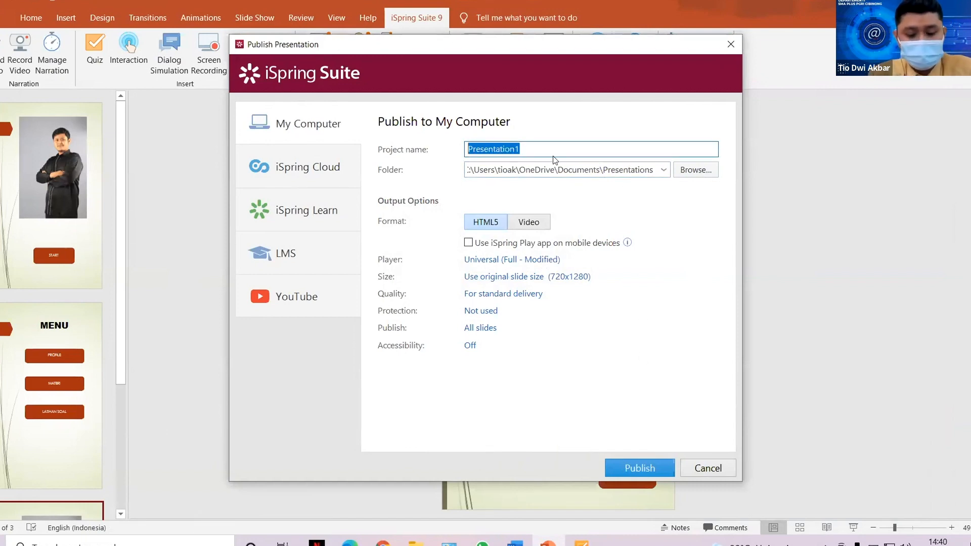
type("MY")
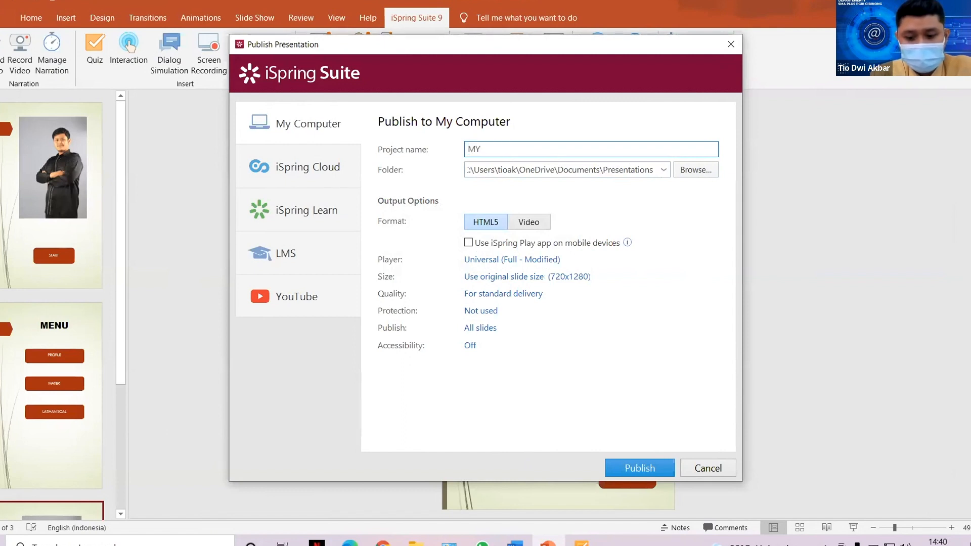
left_click(635, 468)
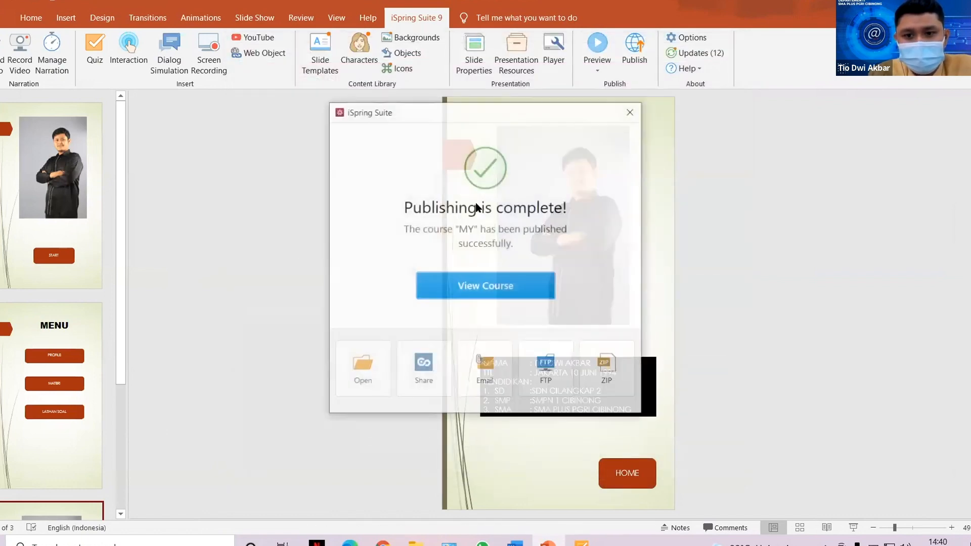
Close the iSpring publishing-complete notice so the Windows desktop shows.
left_click(631, 111)
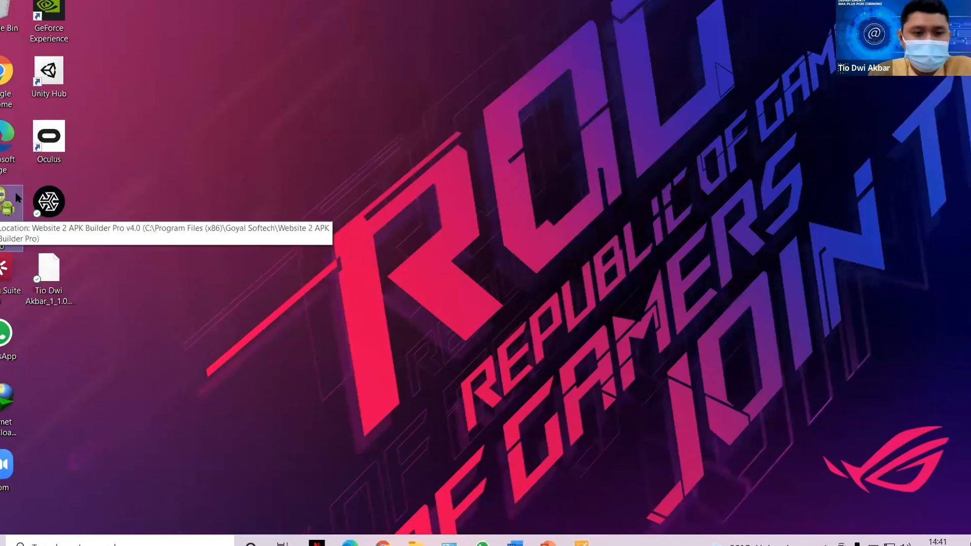
Start a Website 2 APK Builder project titled 'Guru TIK' using the MY (Published) folder.
double_click(7, 213)
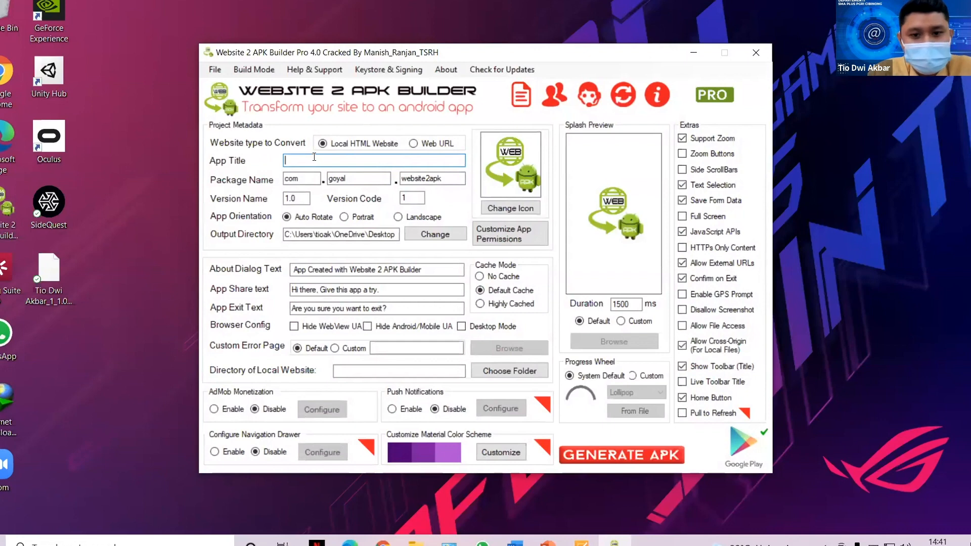
type("Guru")
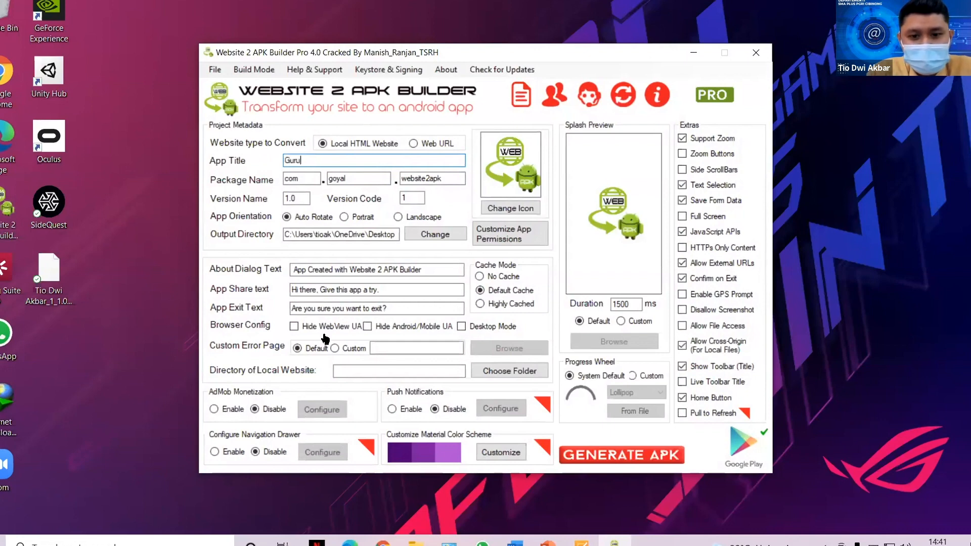
type(" TIK")
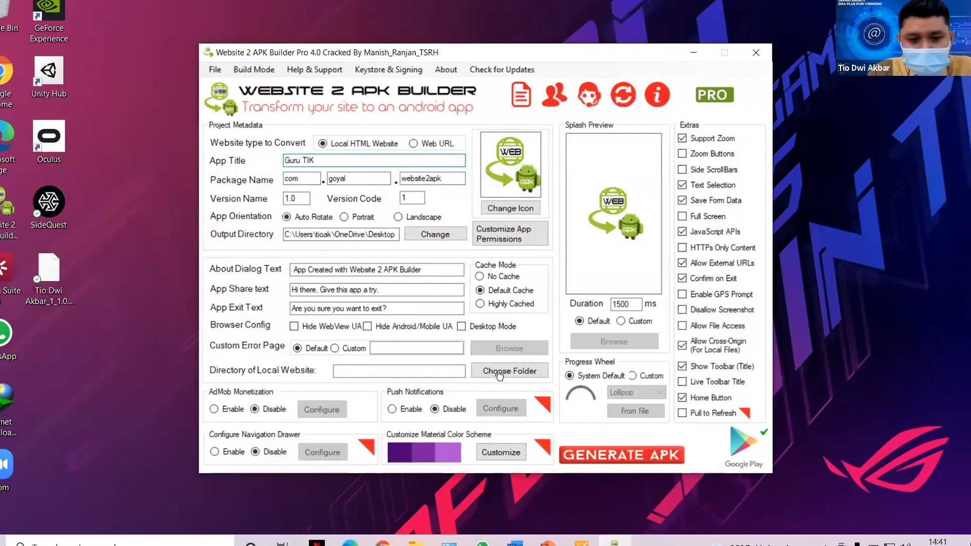
left_click(499, 374)
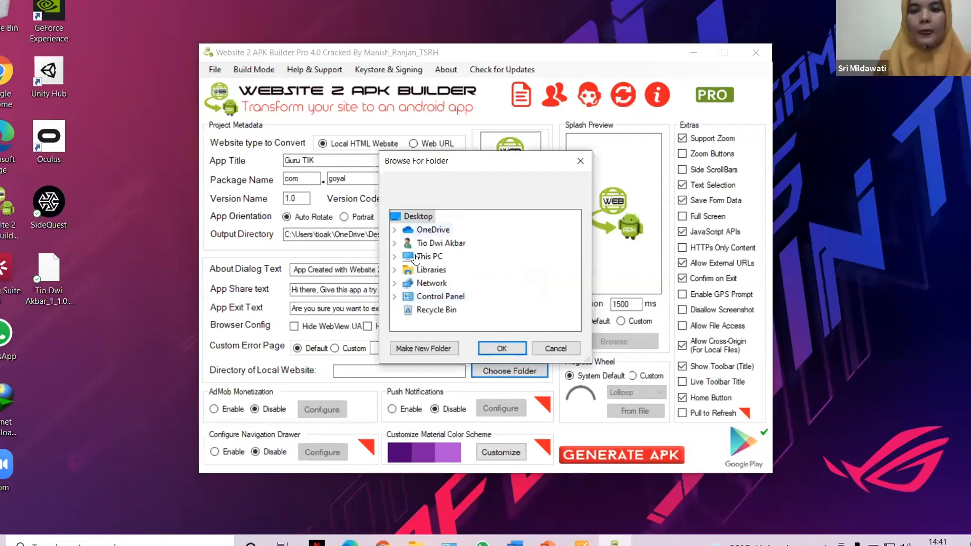
double_click(431, 270)
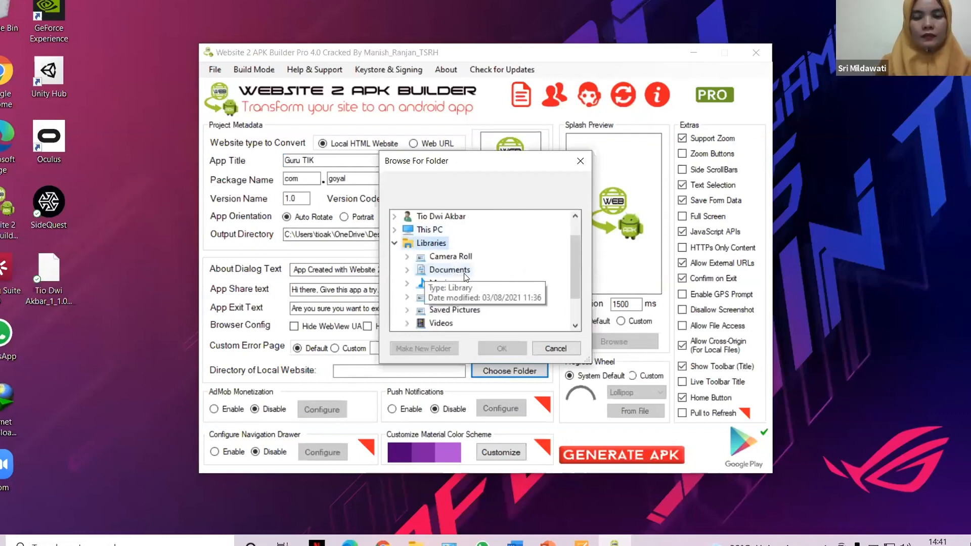
left_click(465, 274)
scroll(480, 274, "down", 2)
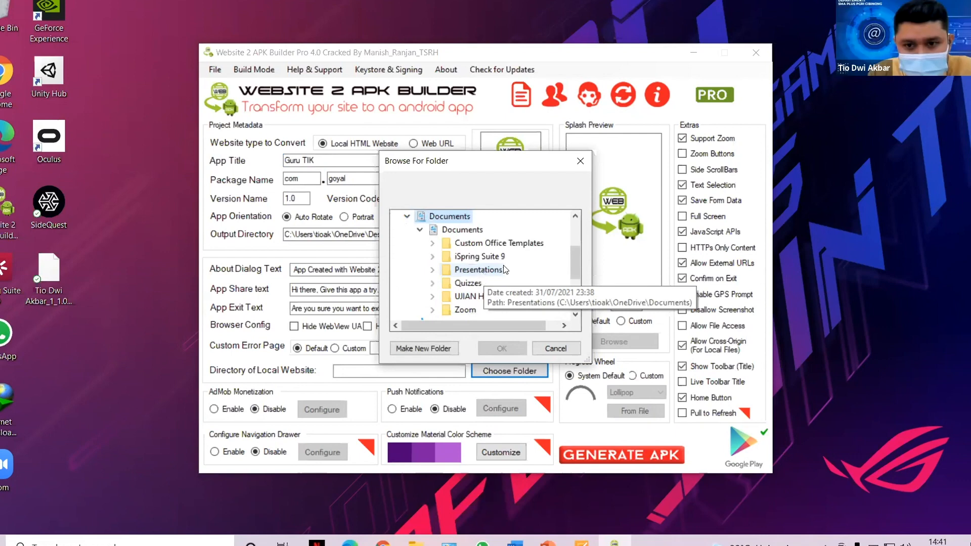
double_click(505, 269)
scroll(485, 252, "down", 1)
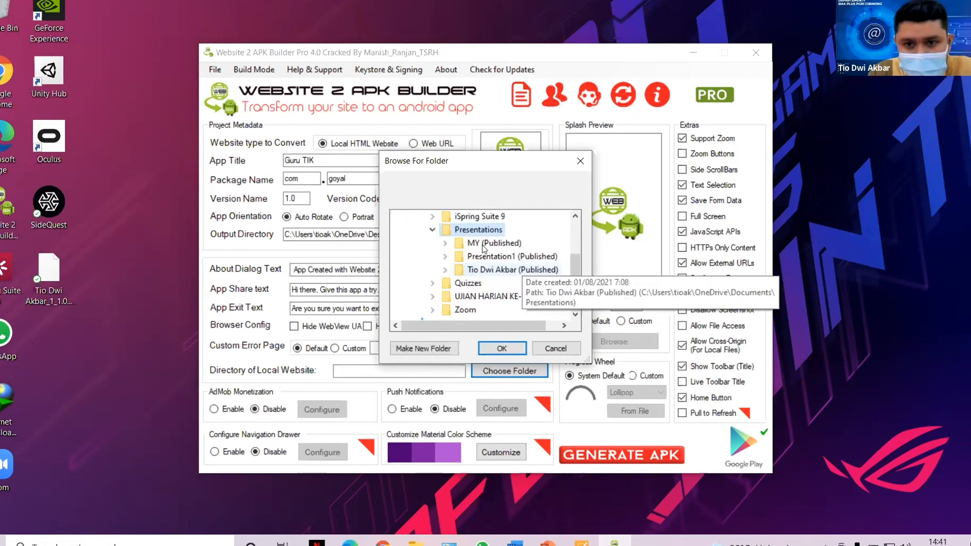
double_click(484, 248)
scroll(508, 280, "up", 1)
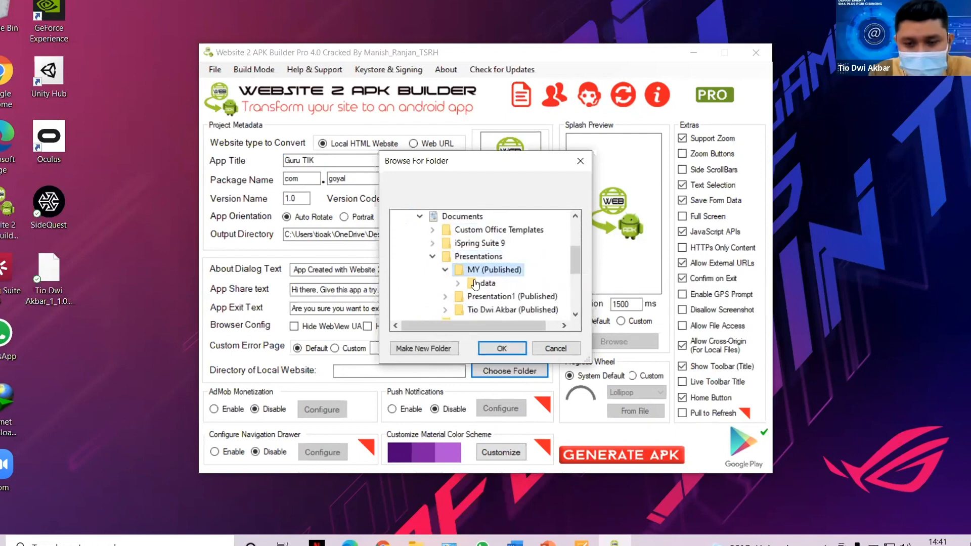
left_click(499, 348)
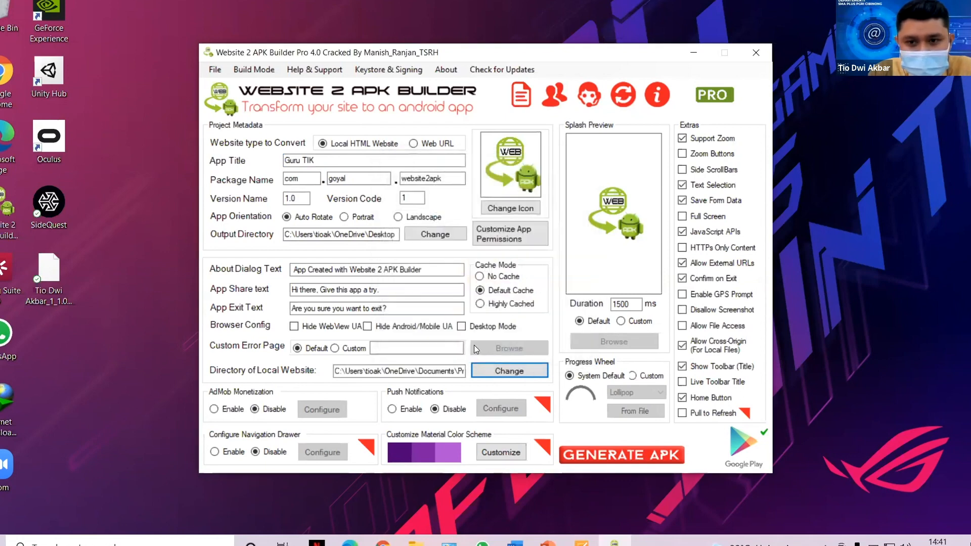
Set the app icon to the 512.jpg photo and begin building the APK.
left_click(517, 210)
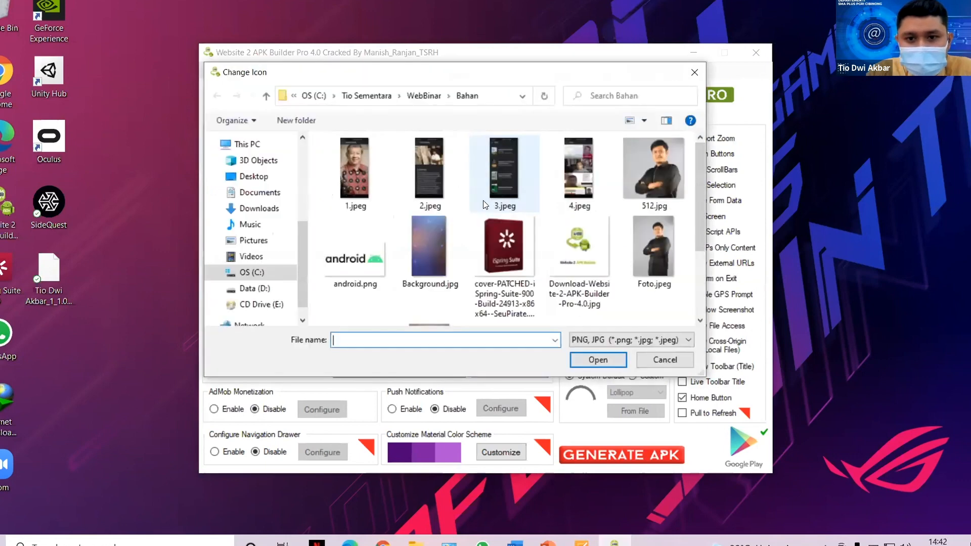
left_click(663, 183)
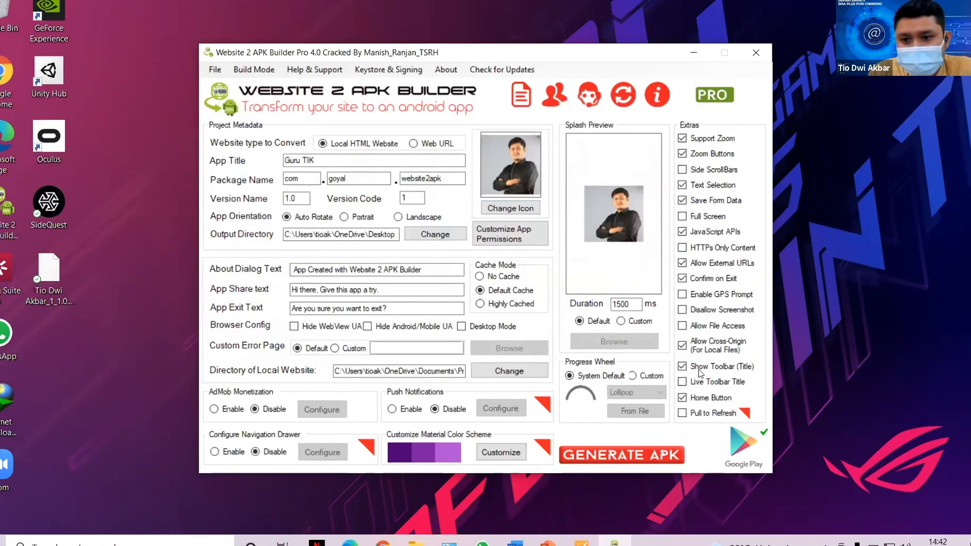
left_click(641, 454)
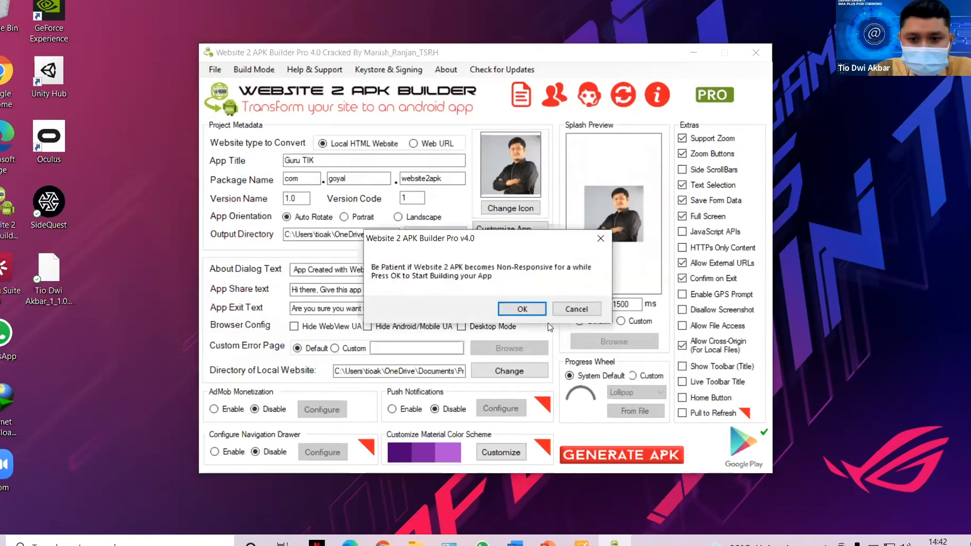
Generate Guru TIK_1_1.0.apk onto the desktop, dismiss the keystore warning, and close the builder.
left_click(522, 310)
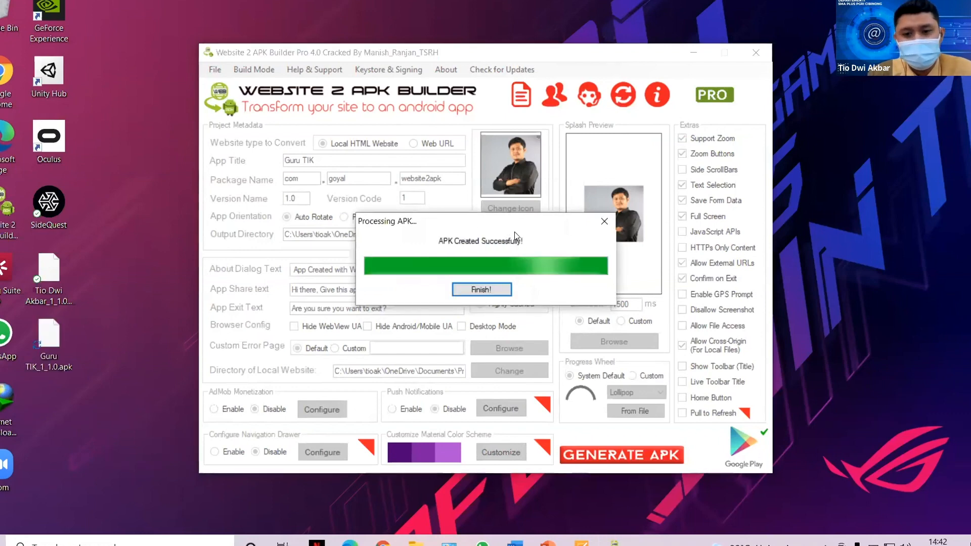
left_click(482, 285)
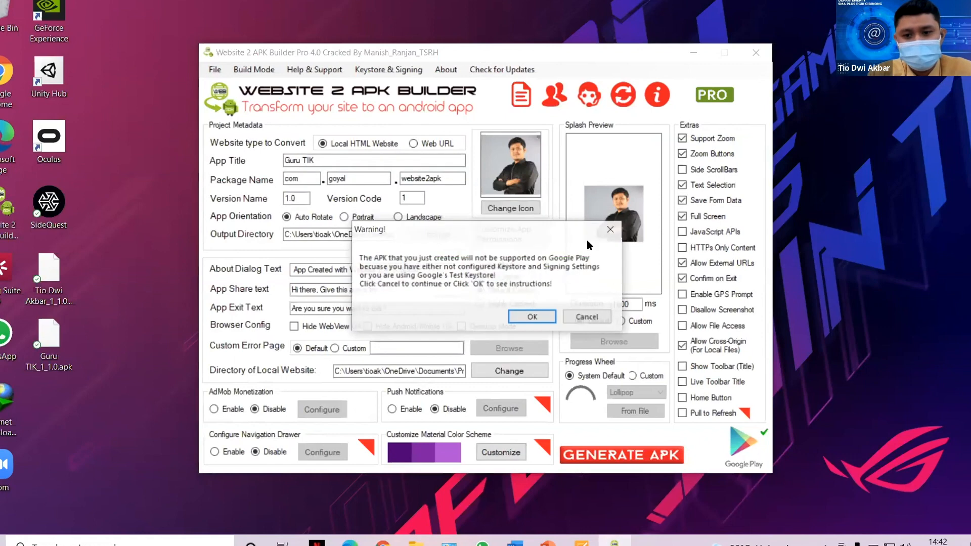
left_click(611, 231)
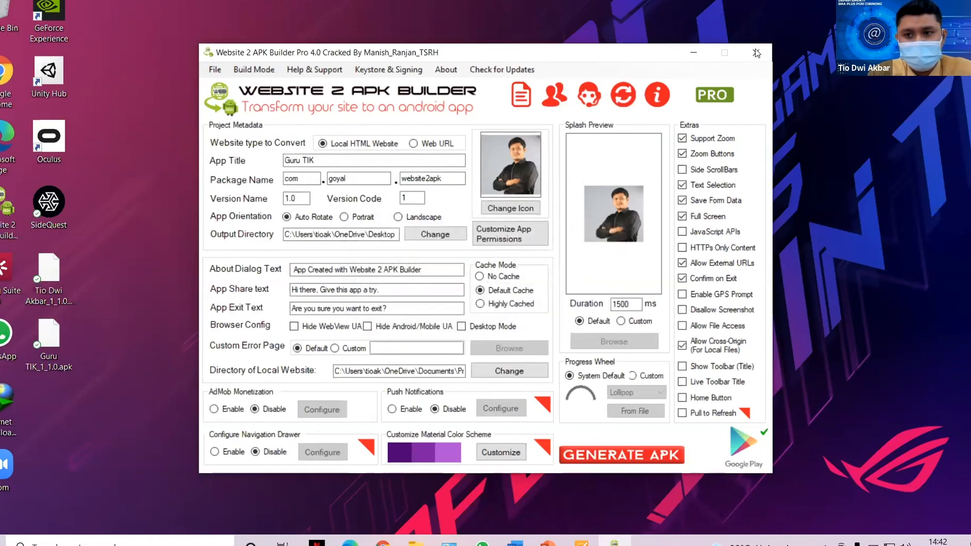
key("alt+F4")
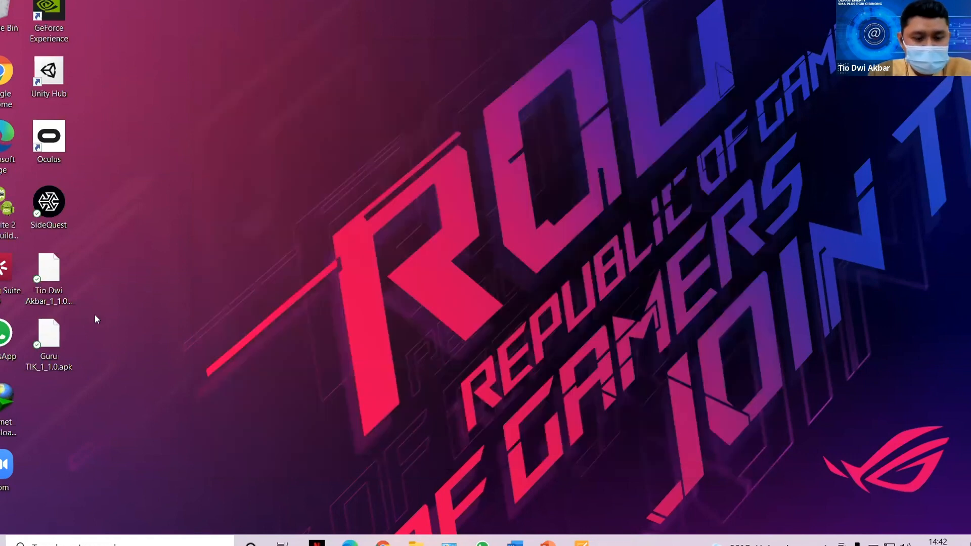
Send Guru TIK_1_1.0.apk into the contact's private WhatsApp chat, then minimize WhatsApp.
left_click(56, 338)
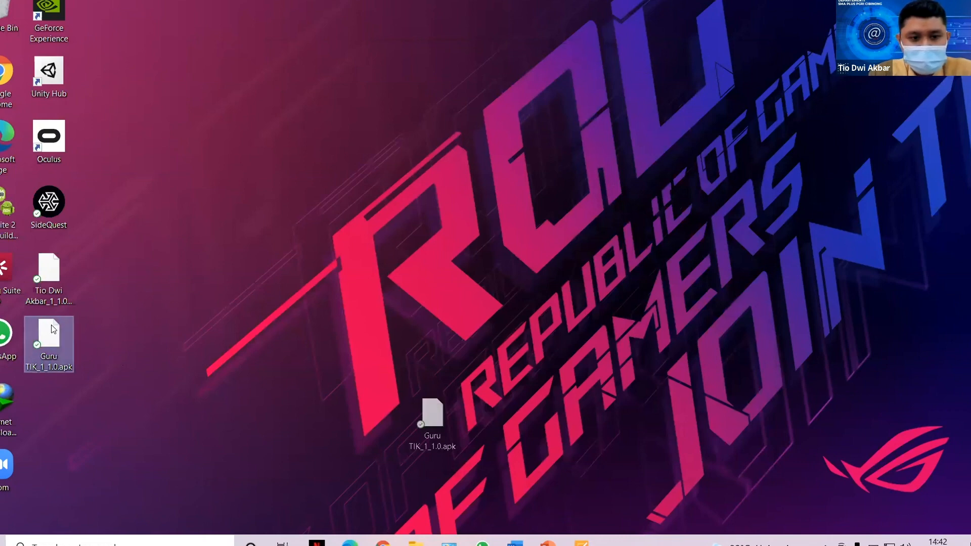
left_click_drag(52, 327, 544, 544)
left_click(482, 543)
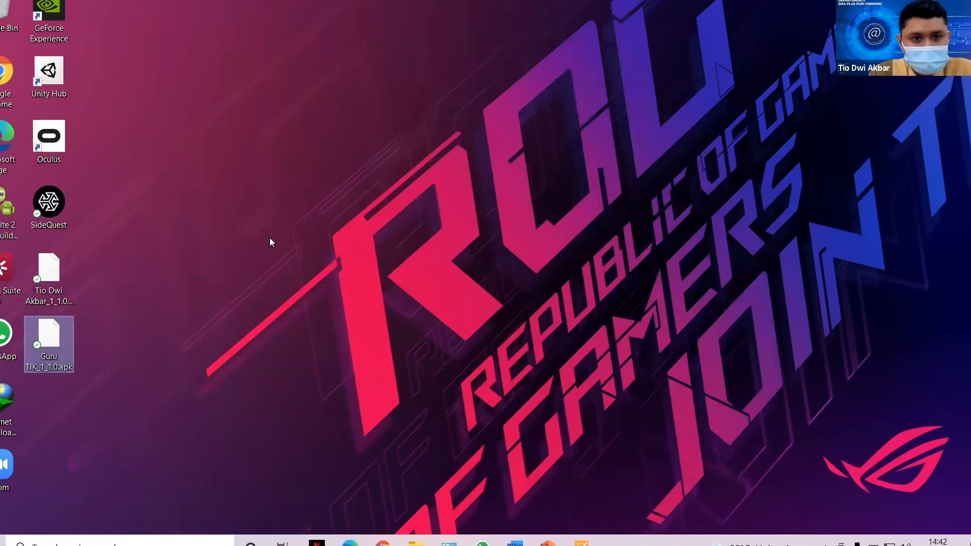
left_click(105, 145)
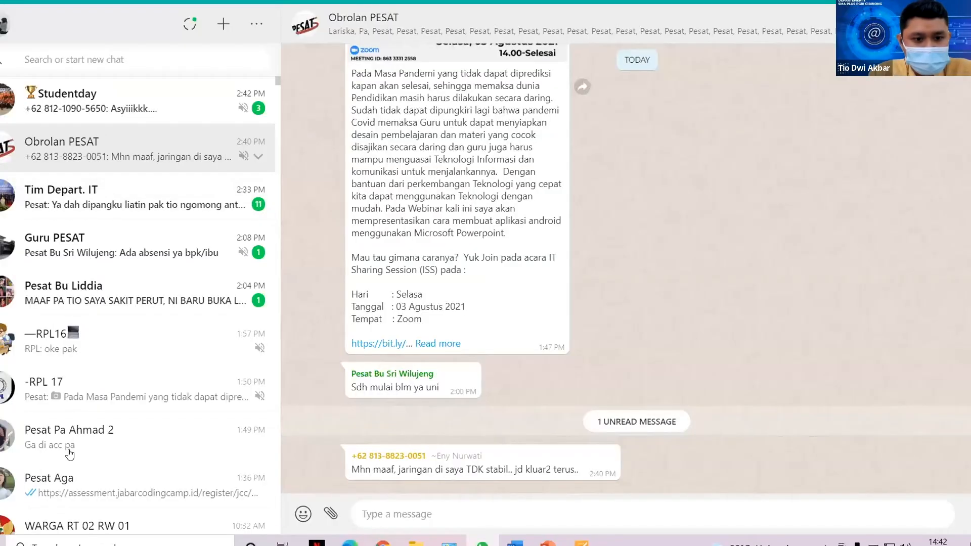
left_click(122, 484)
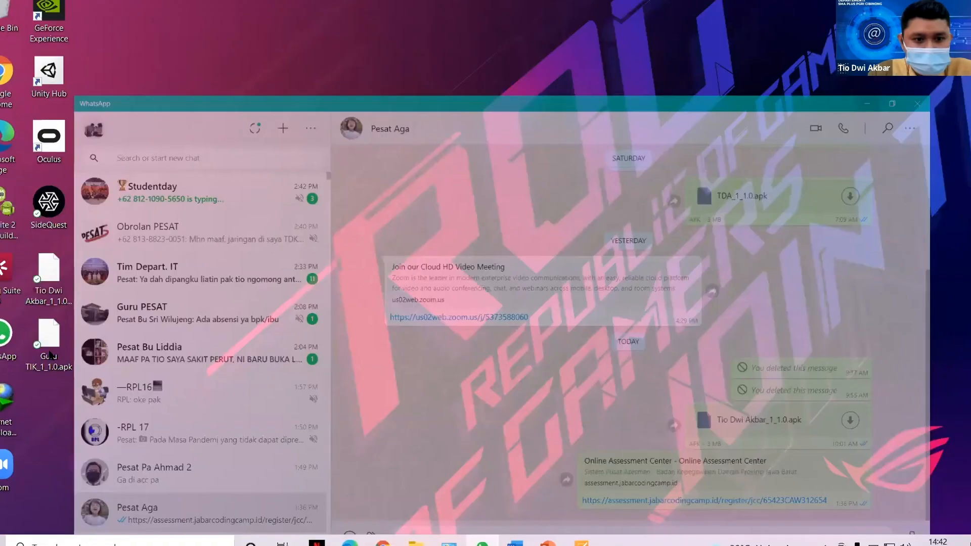
left_click_drag(49, 354, 512, 456)
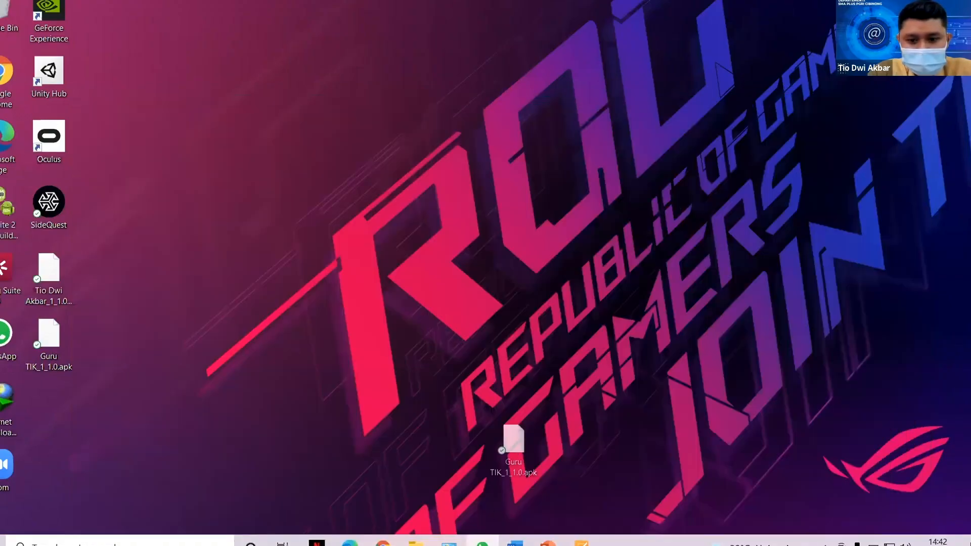
left_click_drag(550, 373, 549, 373)
key("alt+Tab")
left_click(951, 447)
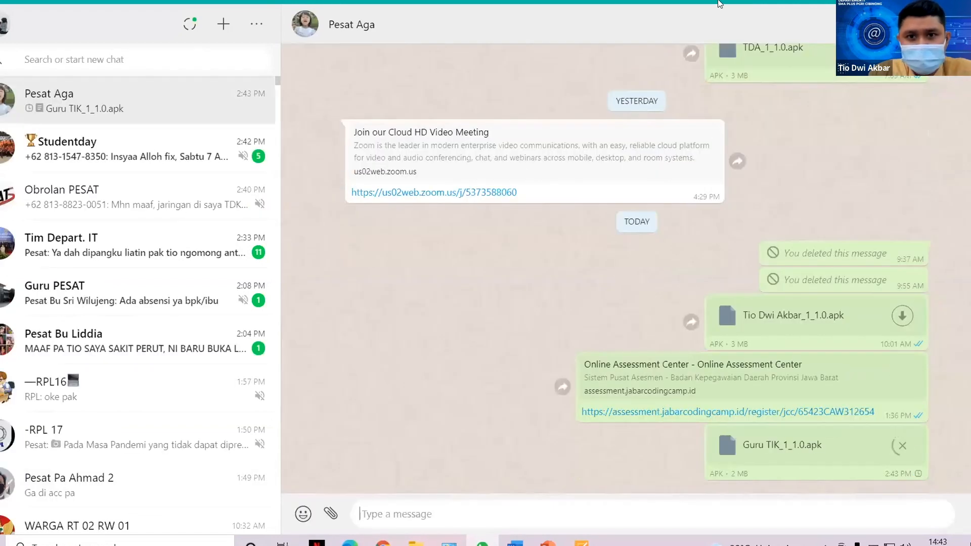
left_click(483, 544)
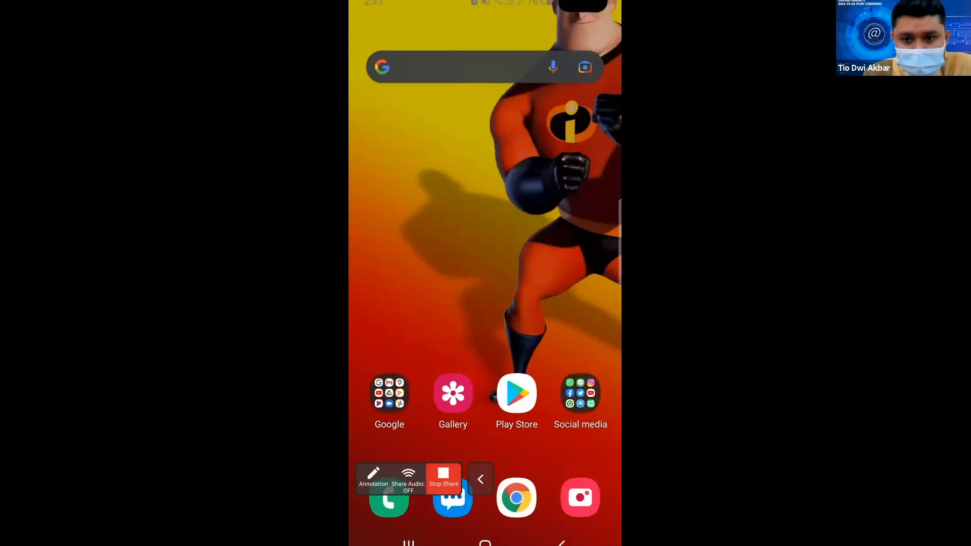
On the phone, install Guru TIK_1_1.0.apk from the WhatsApp chat and open the app.
left_click(581, 394)
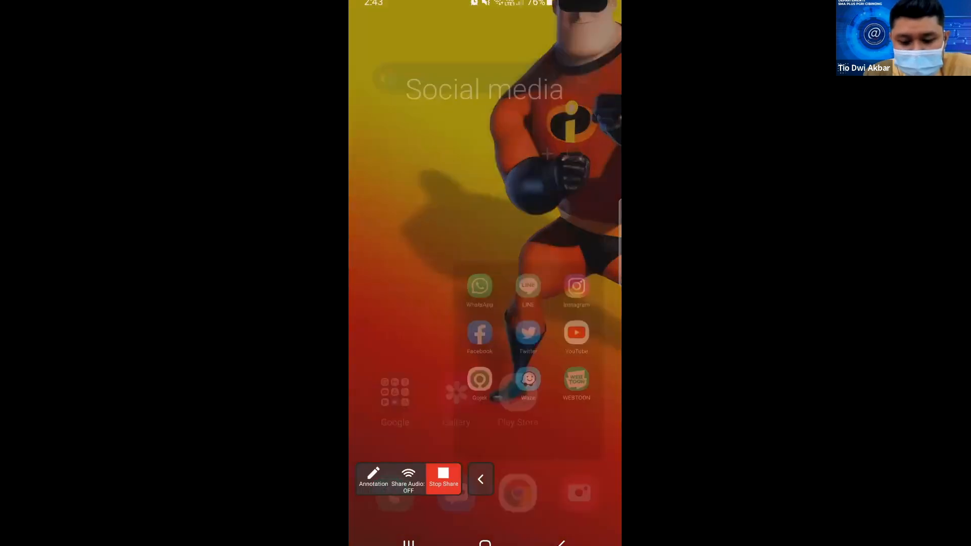
left_click(415, 218)
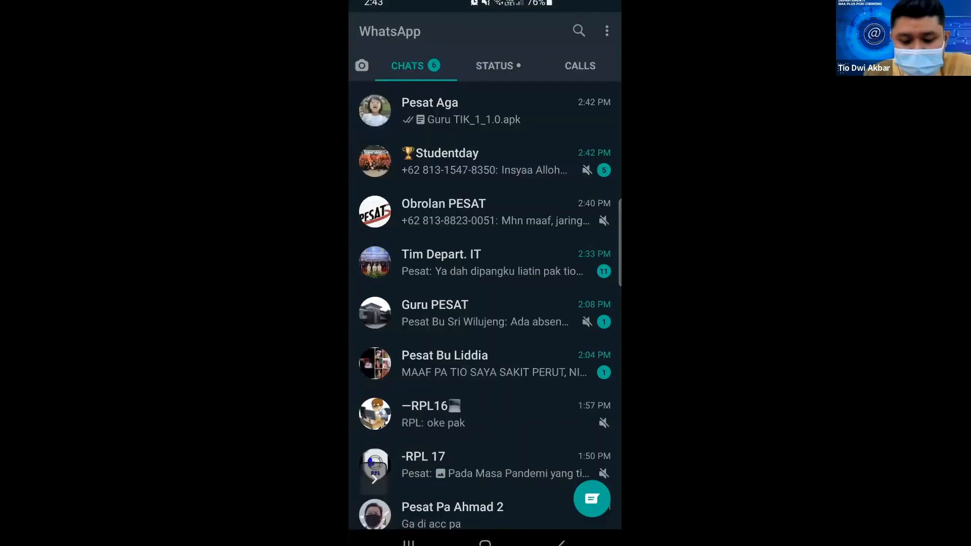
left_click(485, 111)
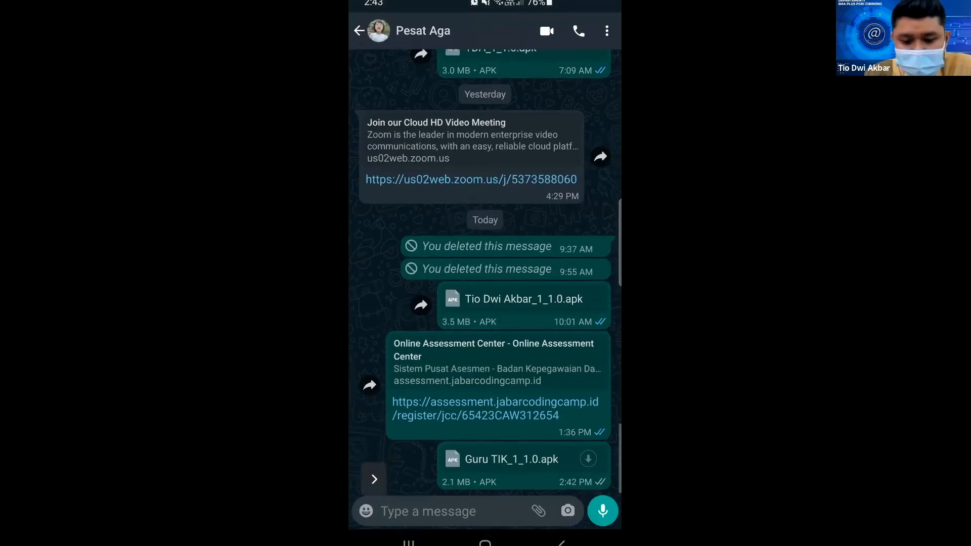
left_click(524, 459)
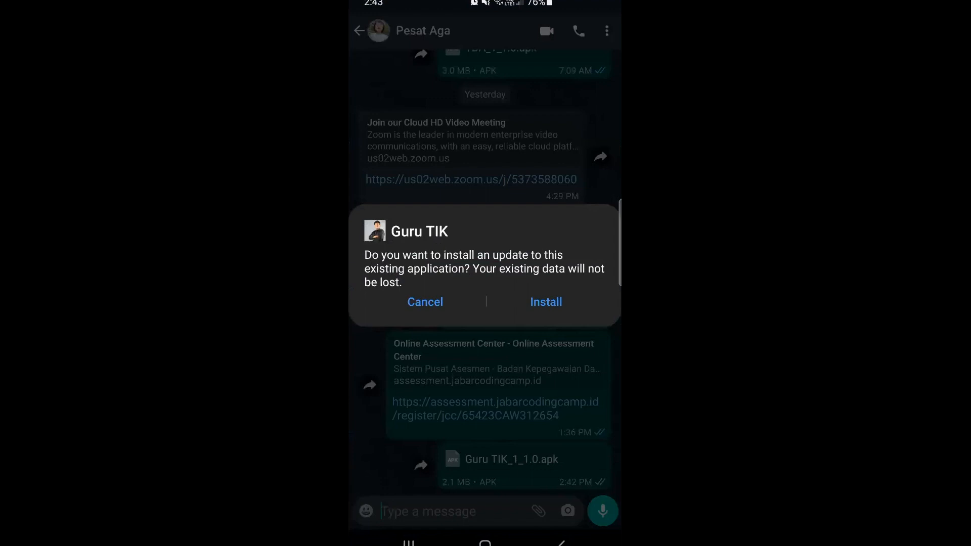
left_click(546, 302)
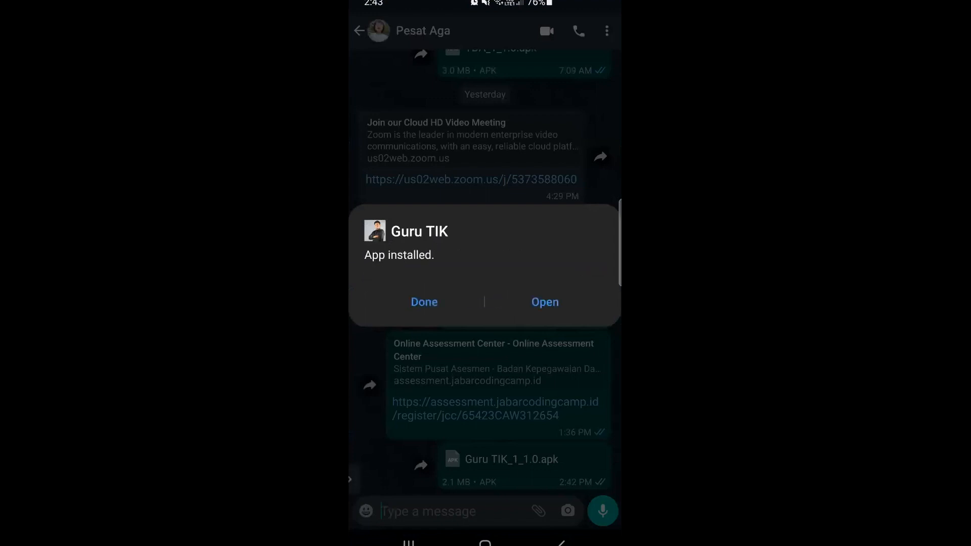
left_click(545, 302)
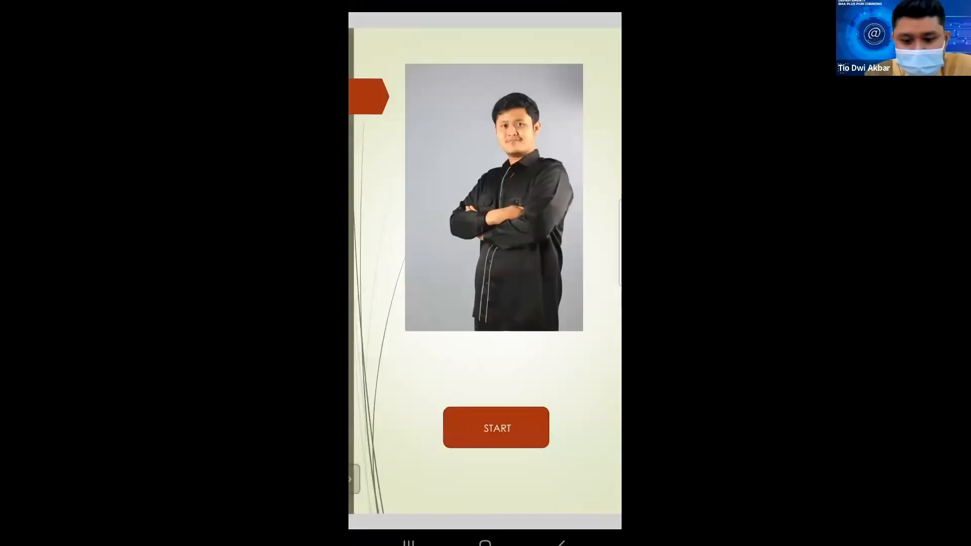
Check the Guru TIK menu and PROFILE page, then scroll through the BAB 3.pdf material and go back.
left_click(497, 428)
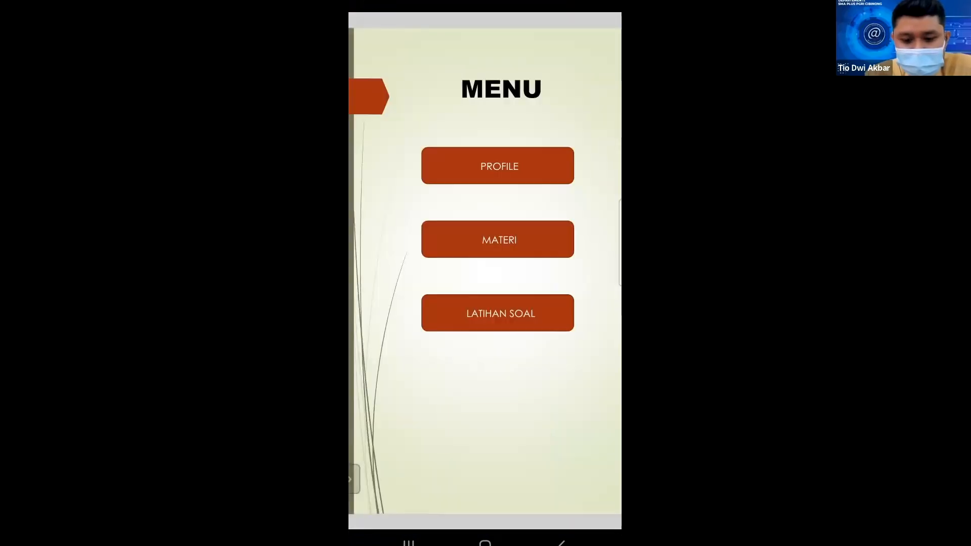
left_click(498, 165)
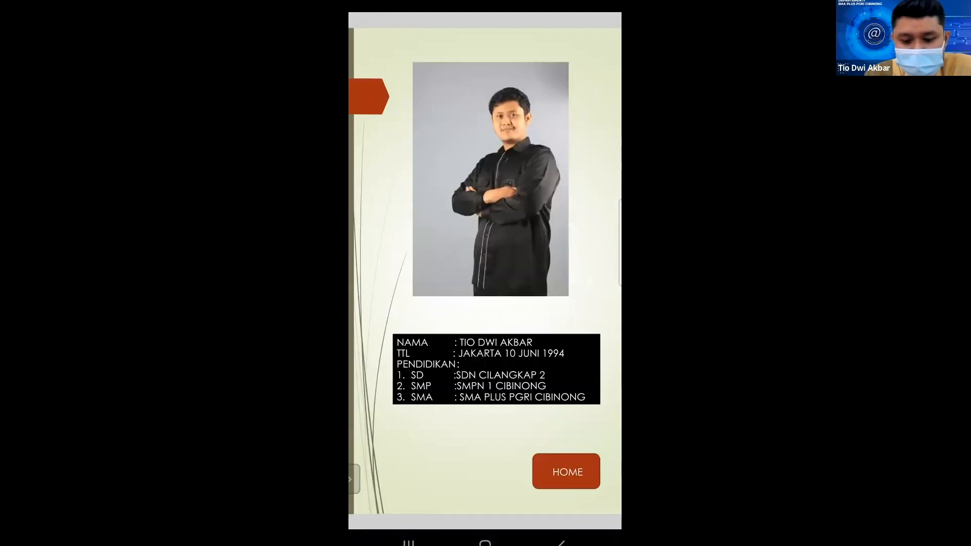
left_click(566, 472)
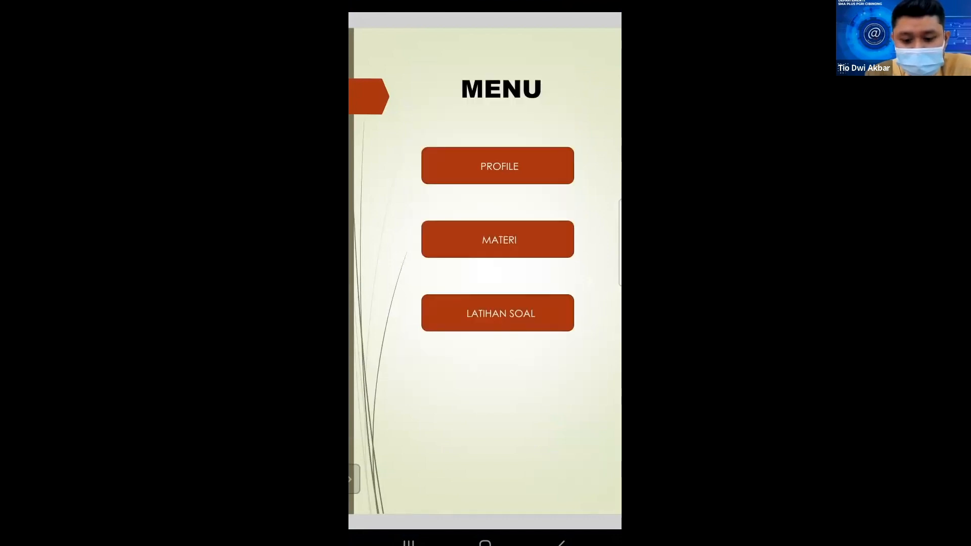
left_click(485, 255)
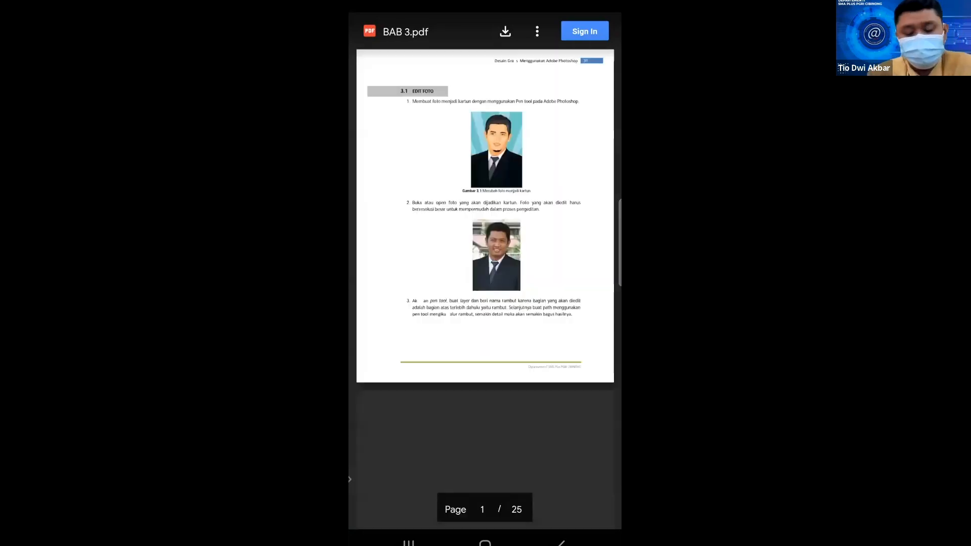
scroll(486, 278, "down", 15)
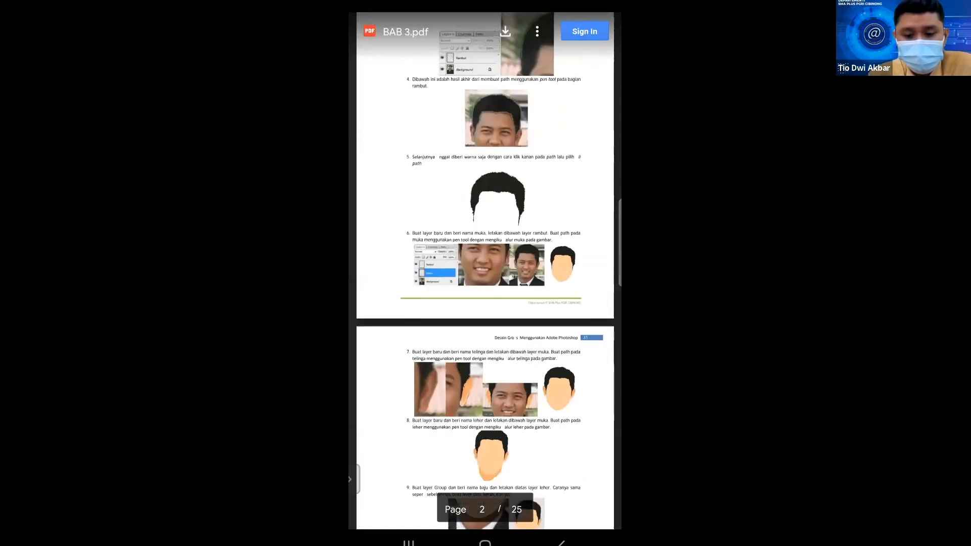
scroll(485, 278, "down", 5)
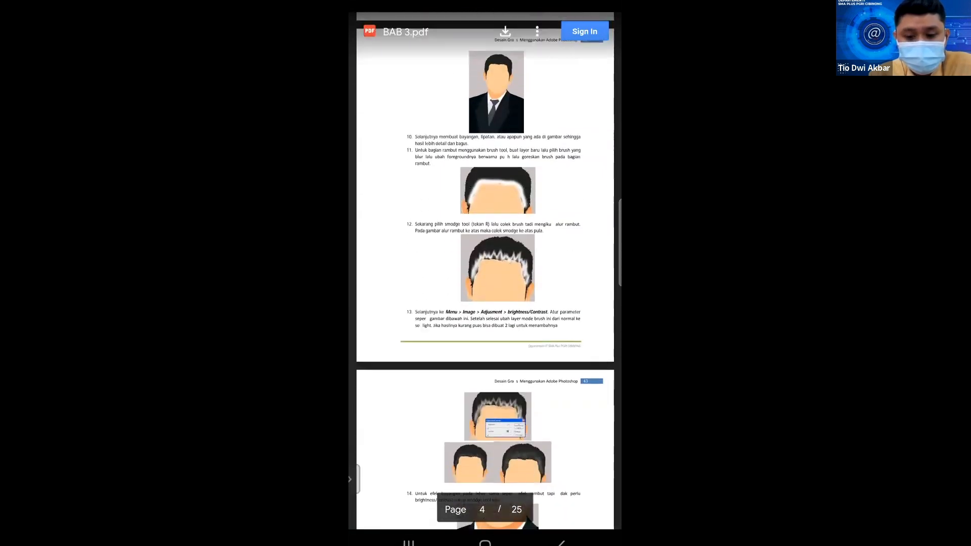
left_click(562, 543)
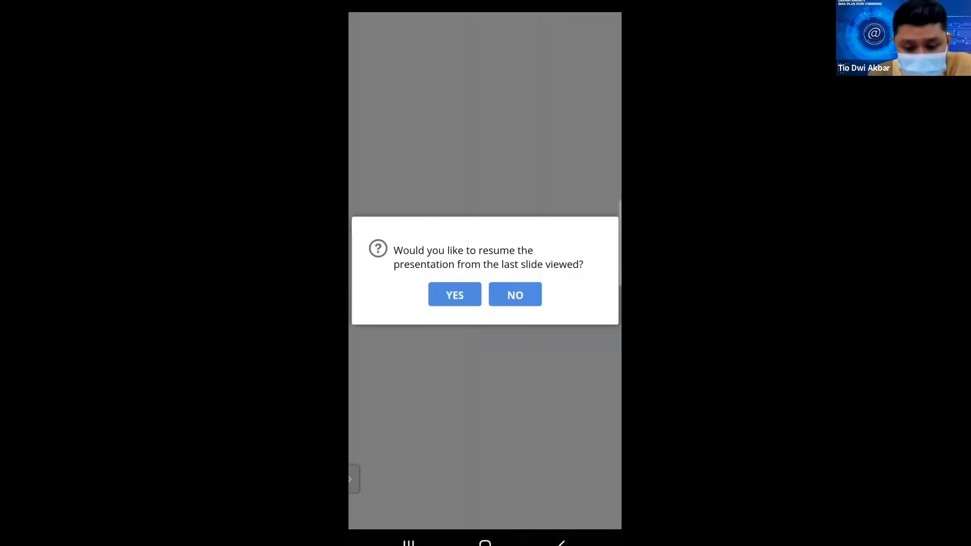
Decline resuming, fill in the student's name, e-mail and class Cccc, and start UJIAN DADAKAN KE-2.
left_click(454, 295)
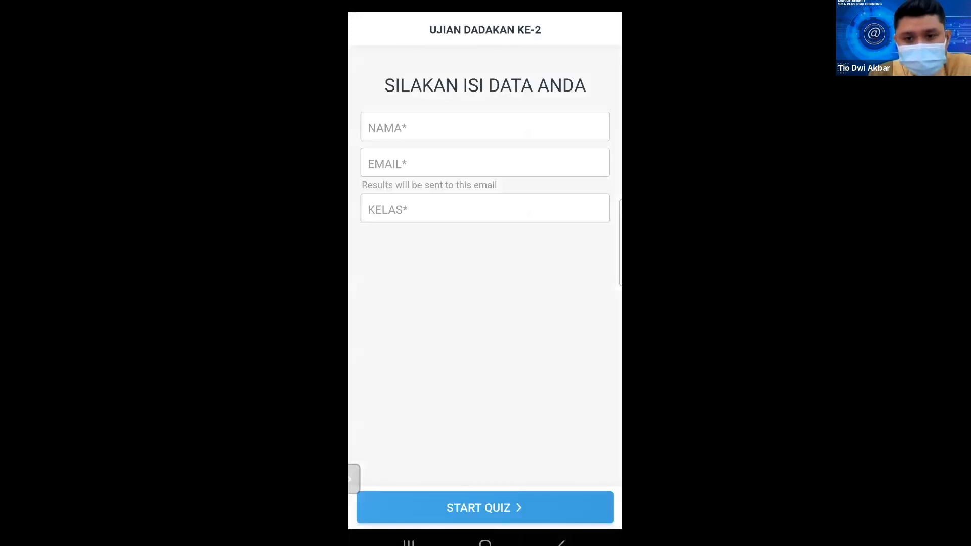
left_click(484, 127)
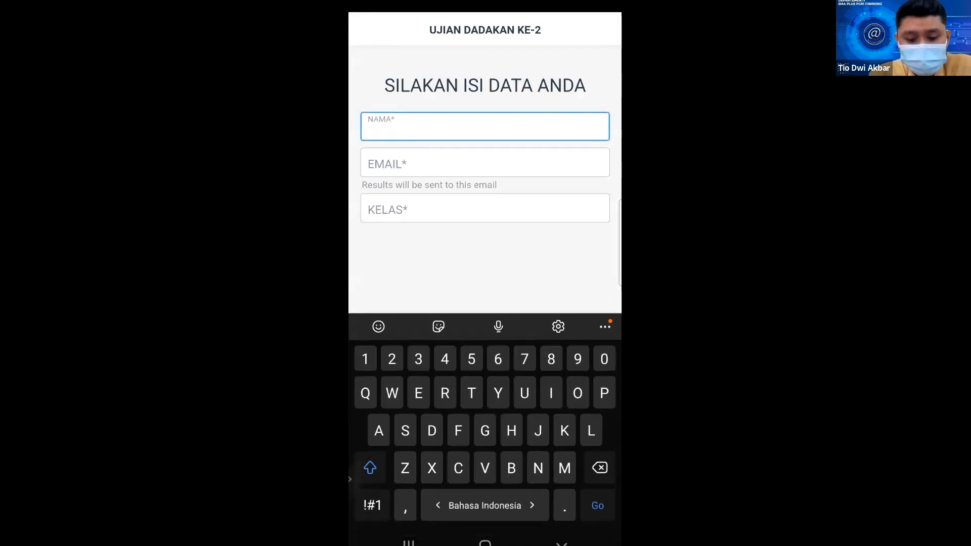
type("Tio")
left_click(485, 163)
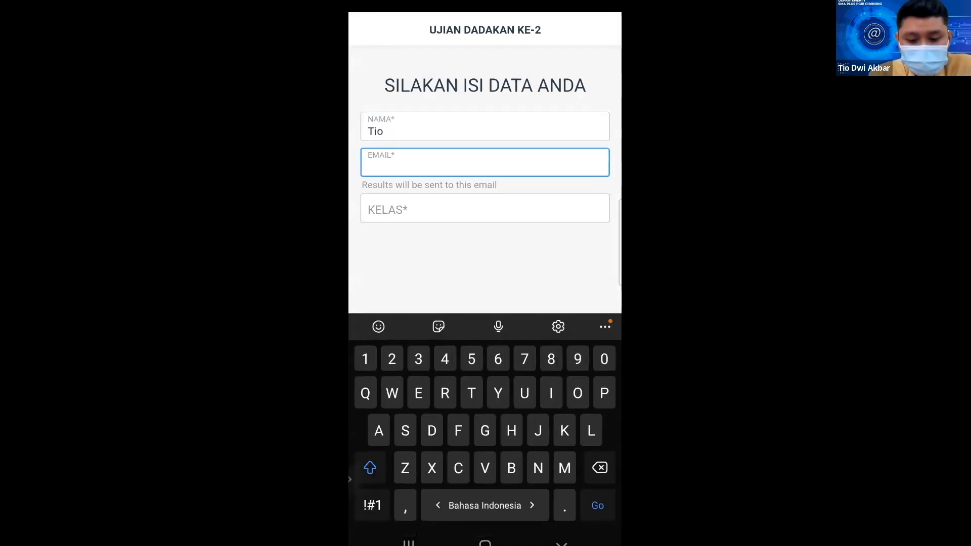
type("t")
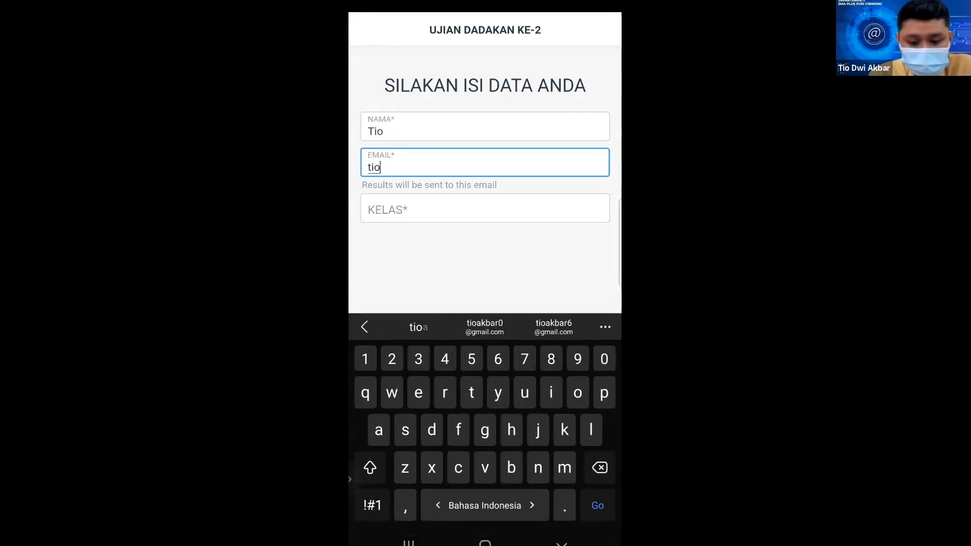
type("io")
left_click(554, 327)
left_click(484, 209)
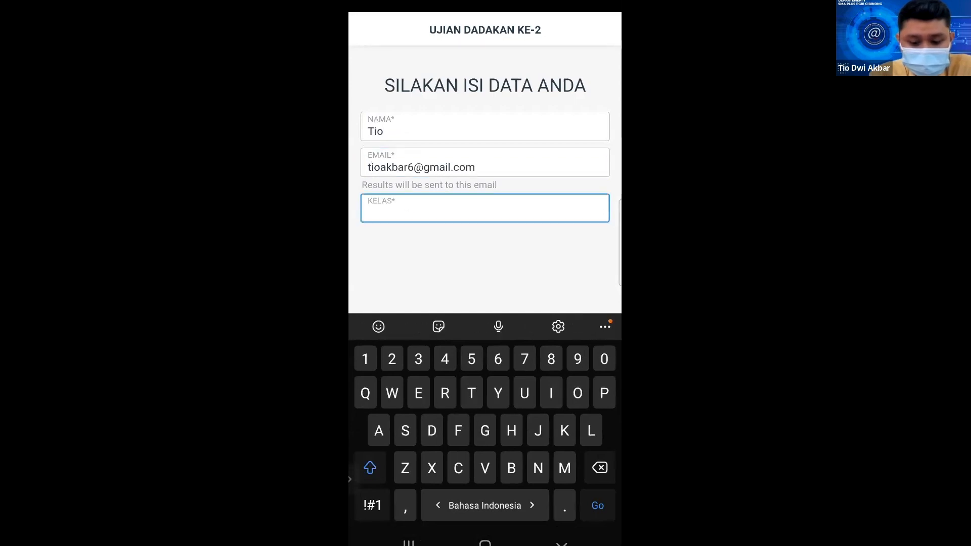
type("Cccc")
left_click(562, 543)
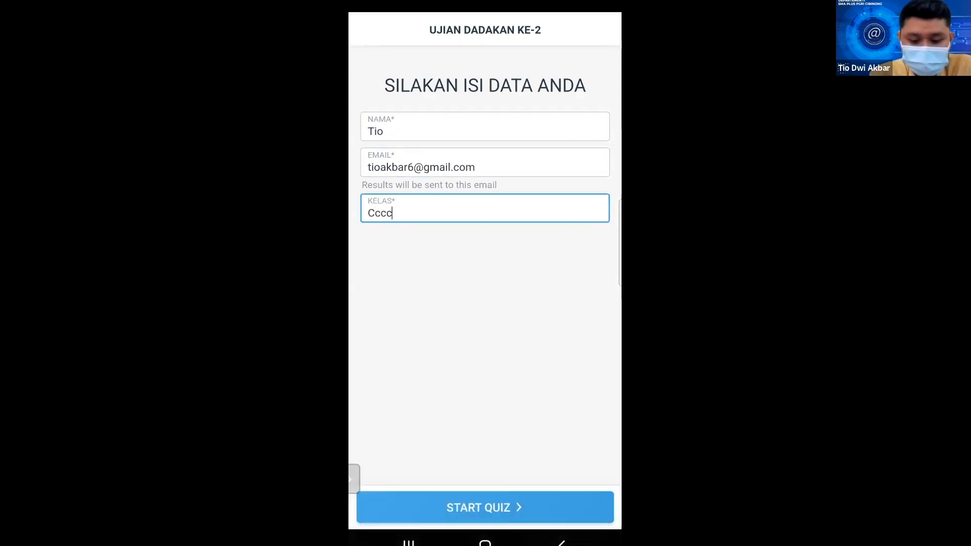
left_click(484, 507)
left_click(477, 181)
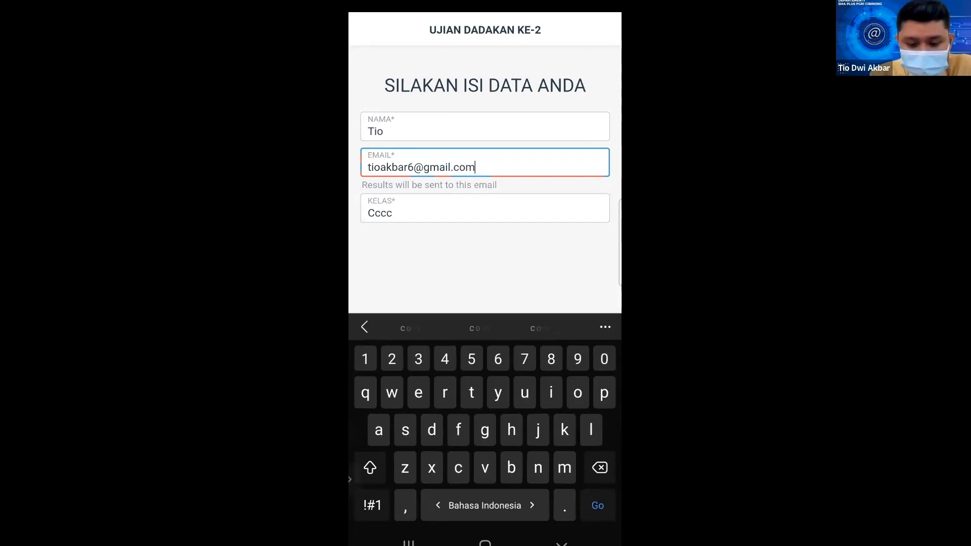
left_click(562, 543)
left_click(484, 507)
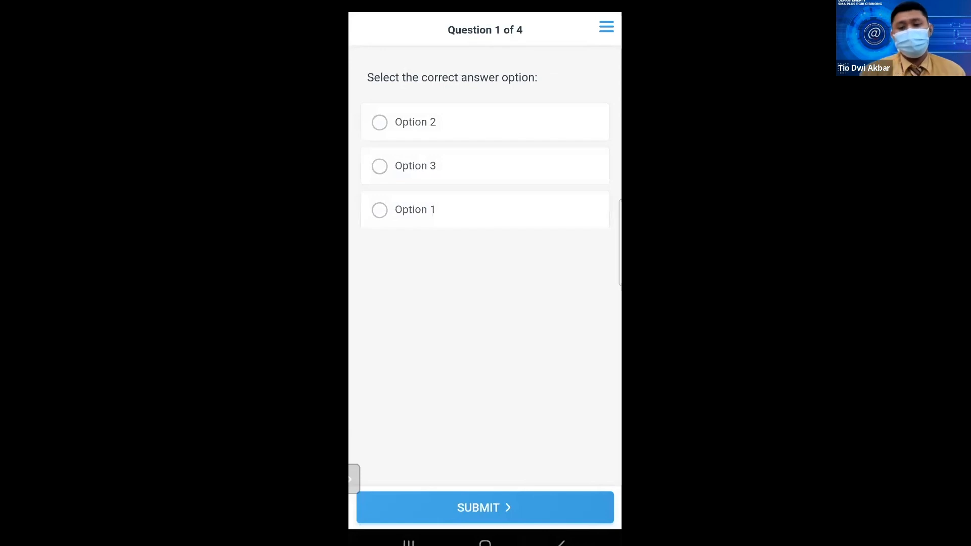
Switch the phone back to the Zoom meeting through recent apps.
left_click(408, 543)
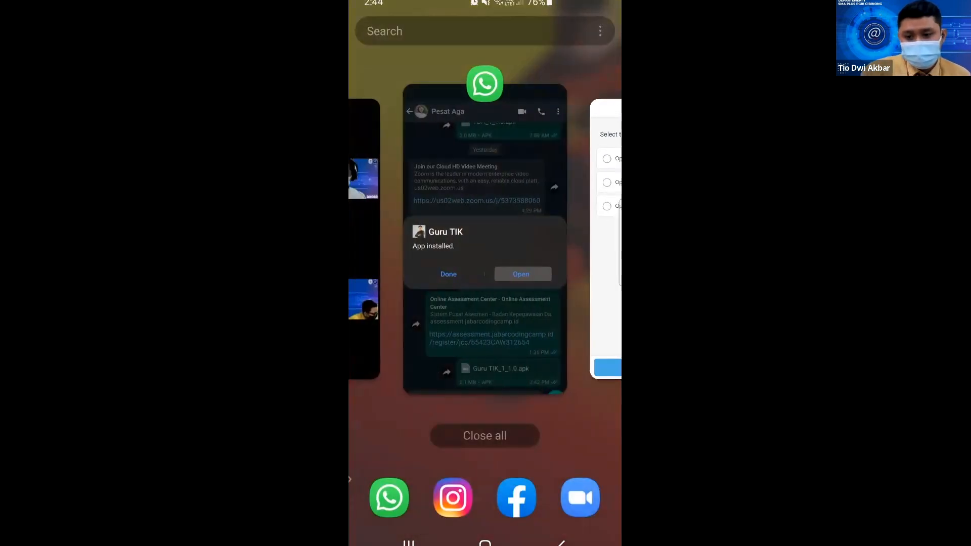
left_click_drag(445, 253, 576, 253)
left_click(485, 238)
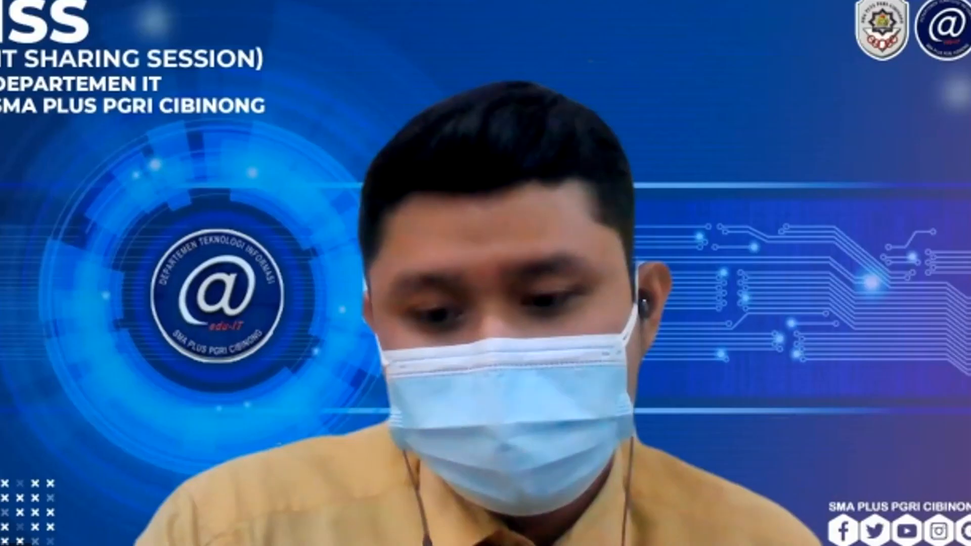